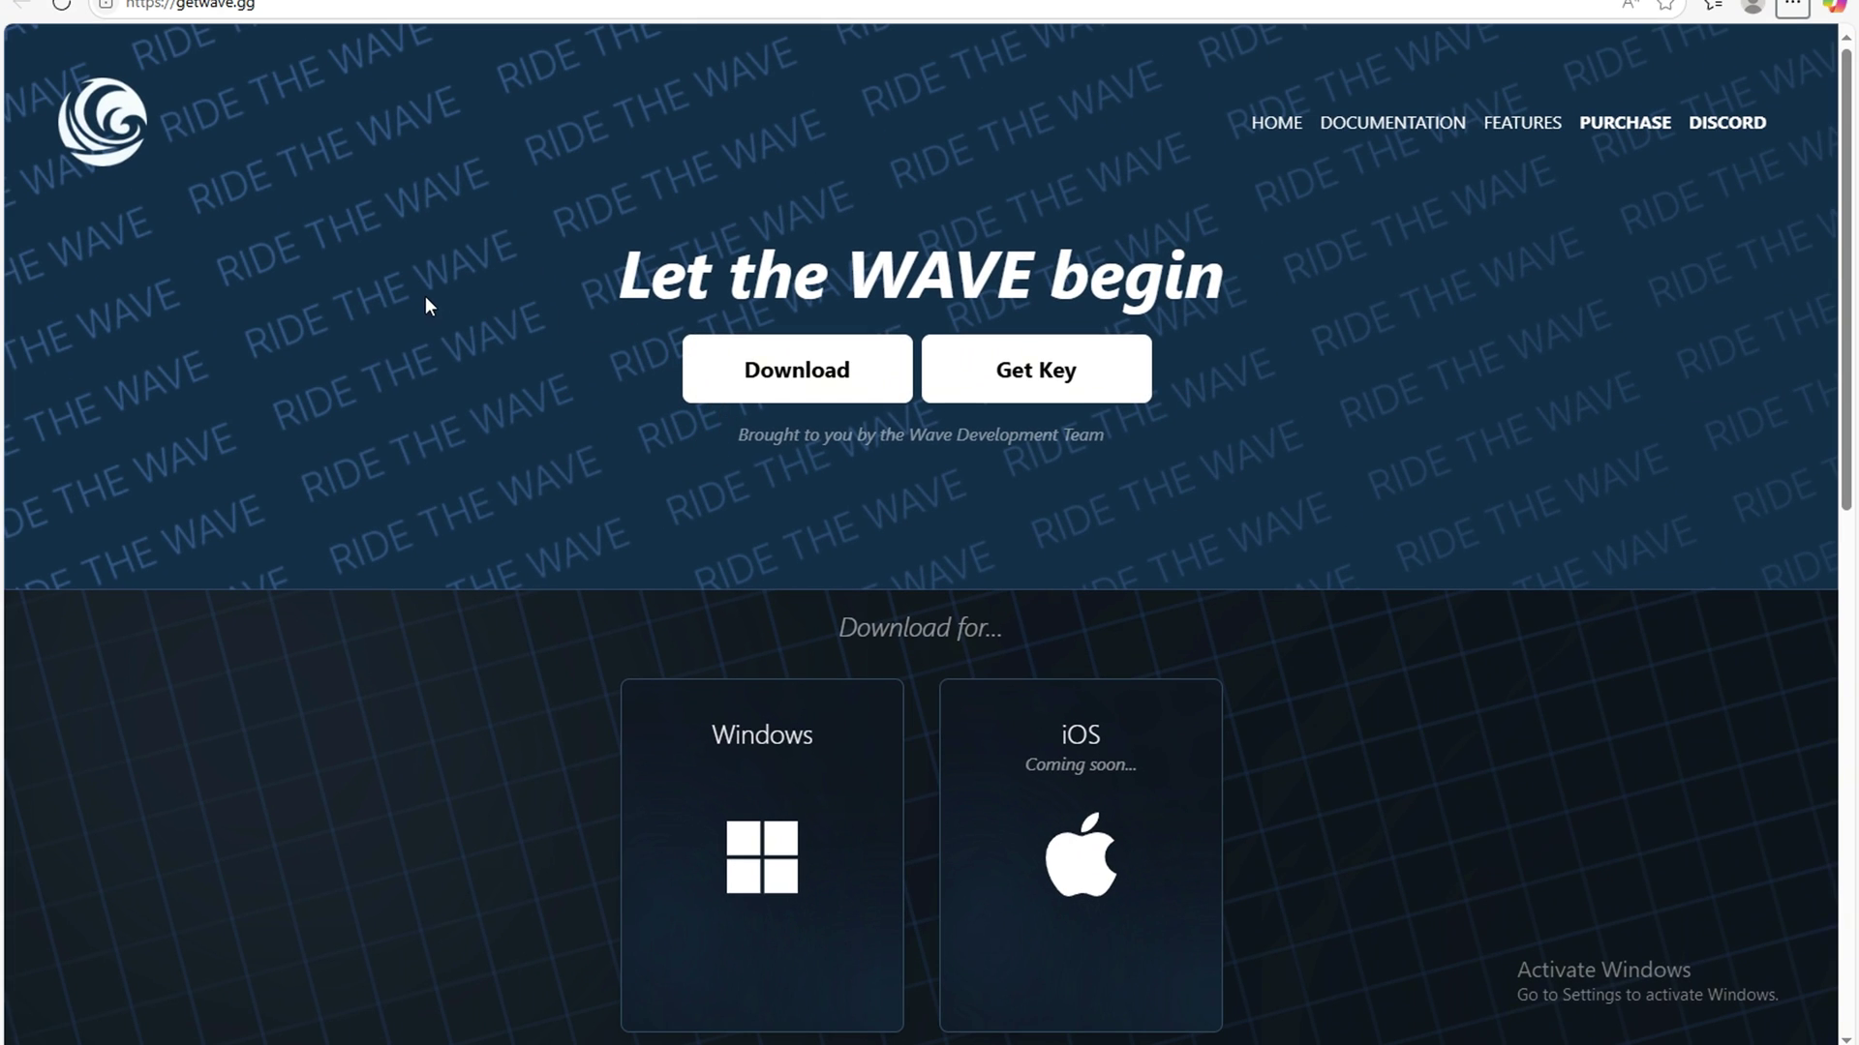
Look over the features on the Wave homepage and start the Wave download
scroll(426, 299, "down", 10)
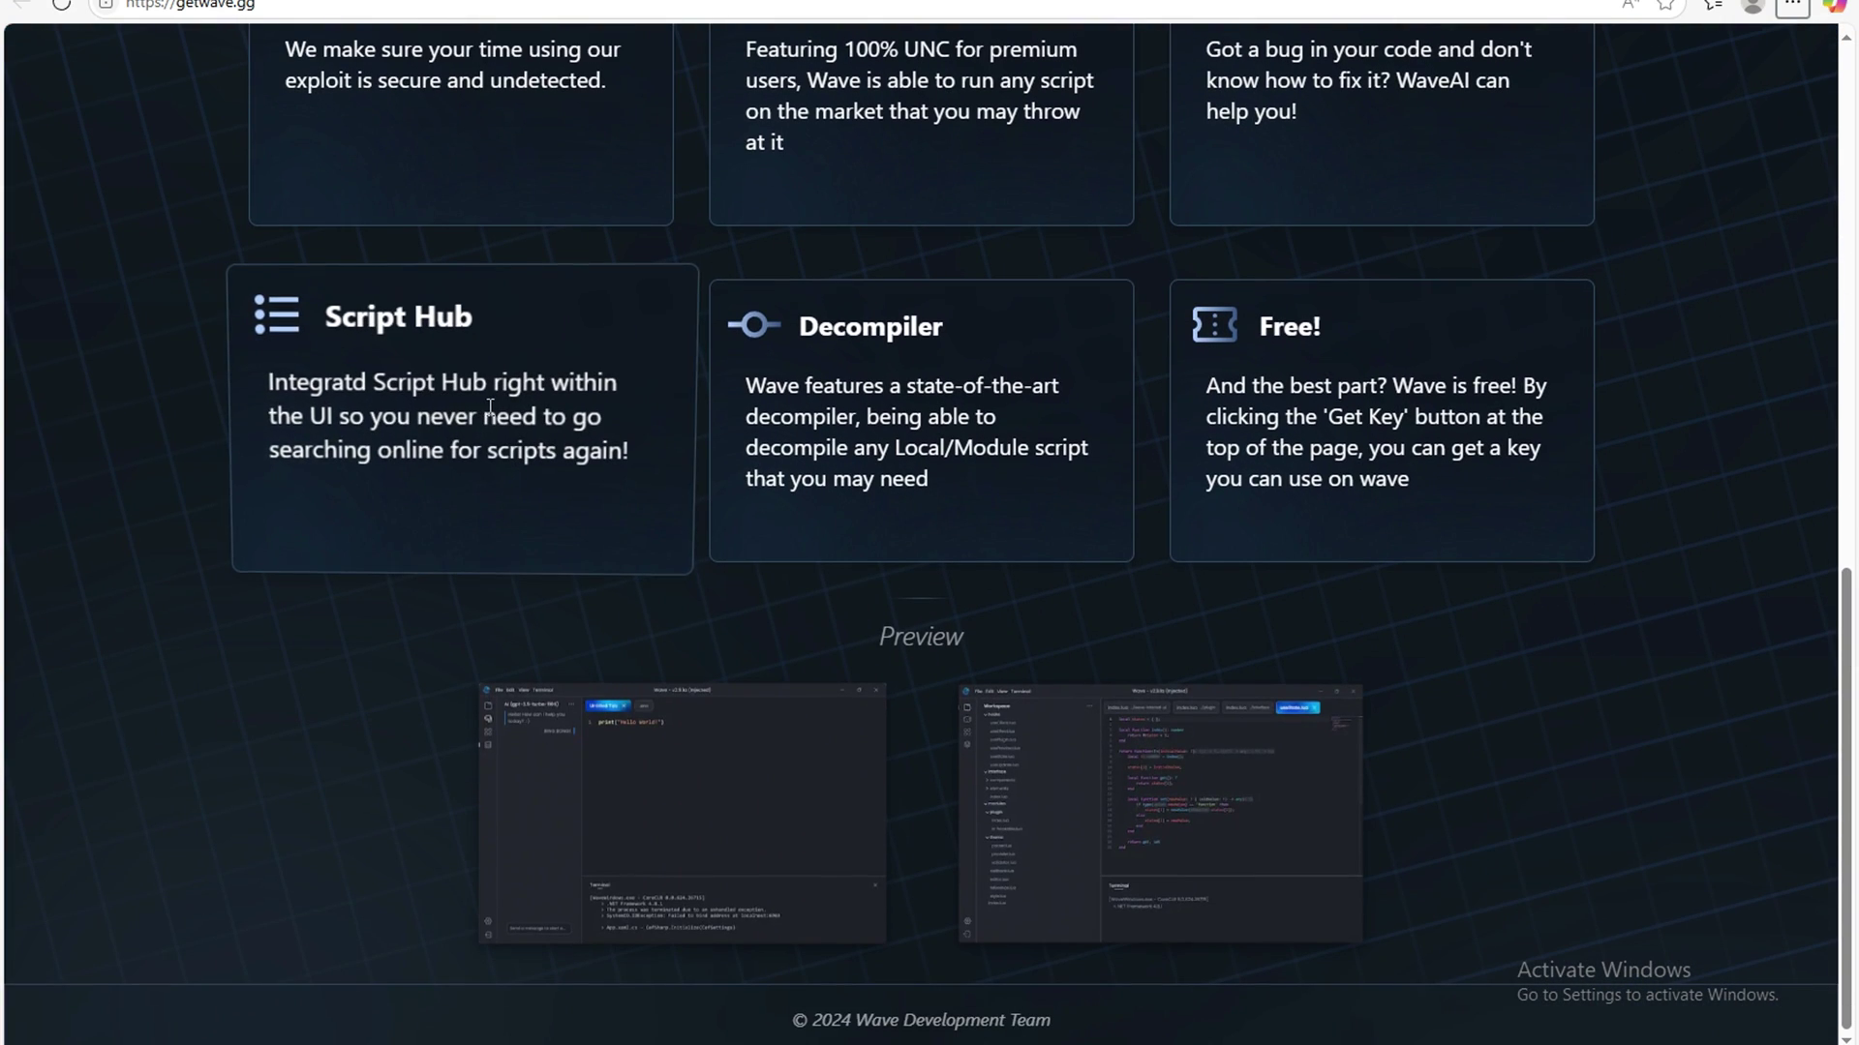
scroll(879, 635, "up", 10)
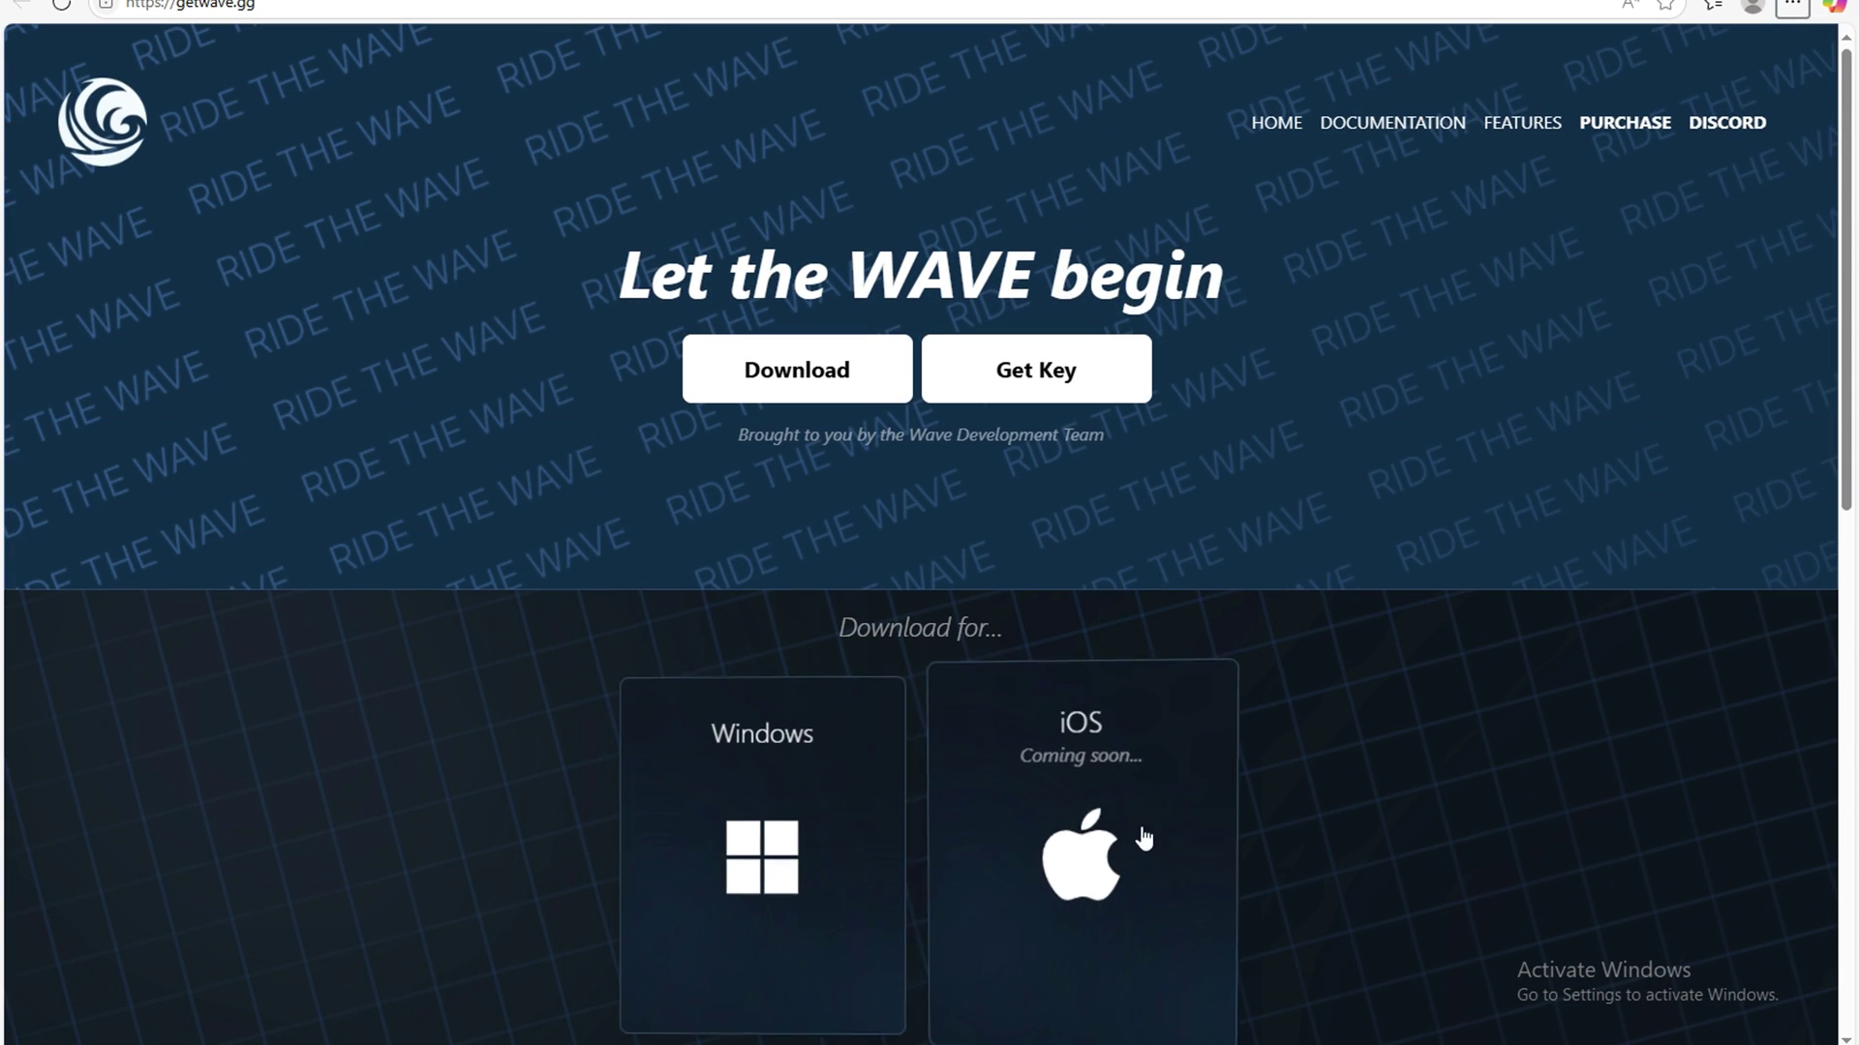
left_click(808, 373)
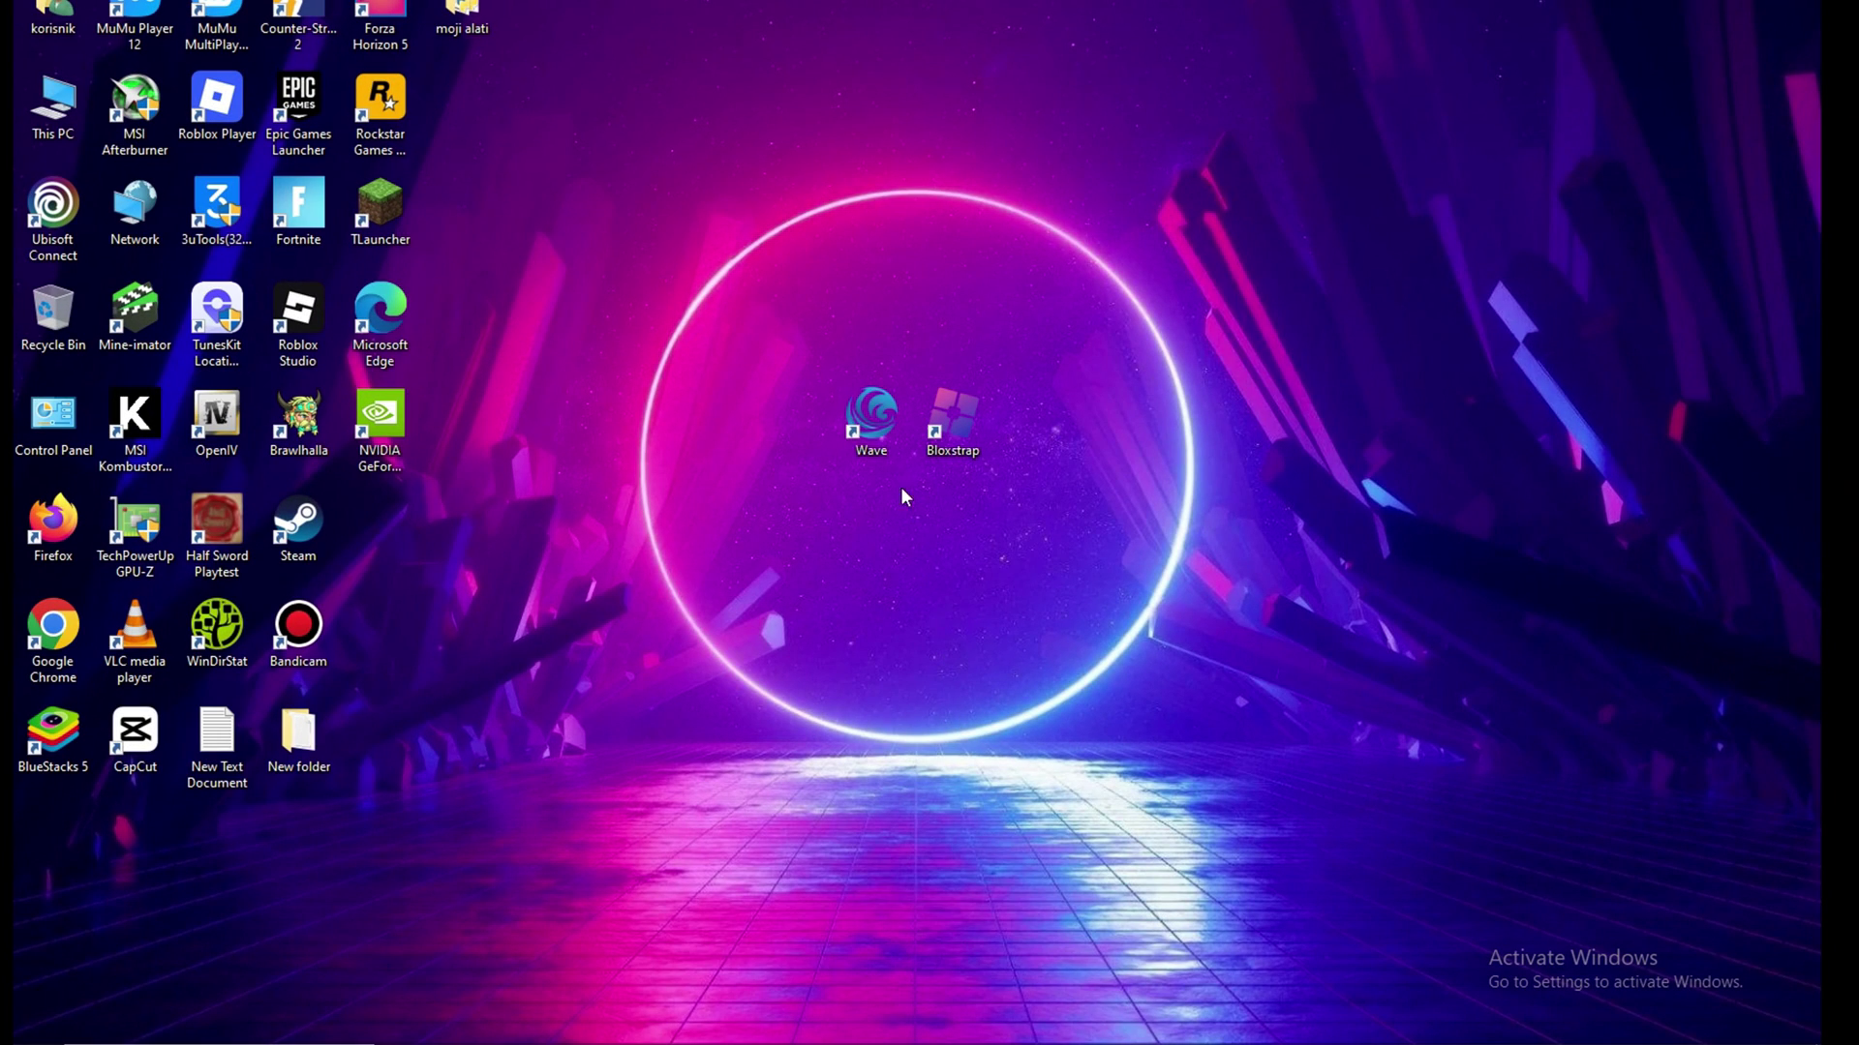
Launch Wave from its desktop shortcut with permission to make changes, and open the account sign-up from its login form
left_click_drag(871, 416, 940, 294)
left_click_drag(756, 399, 789, 405)
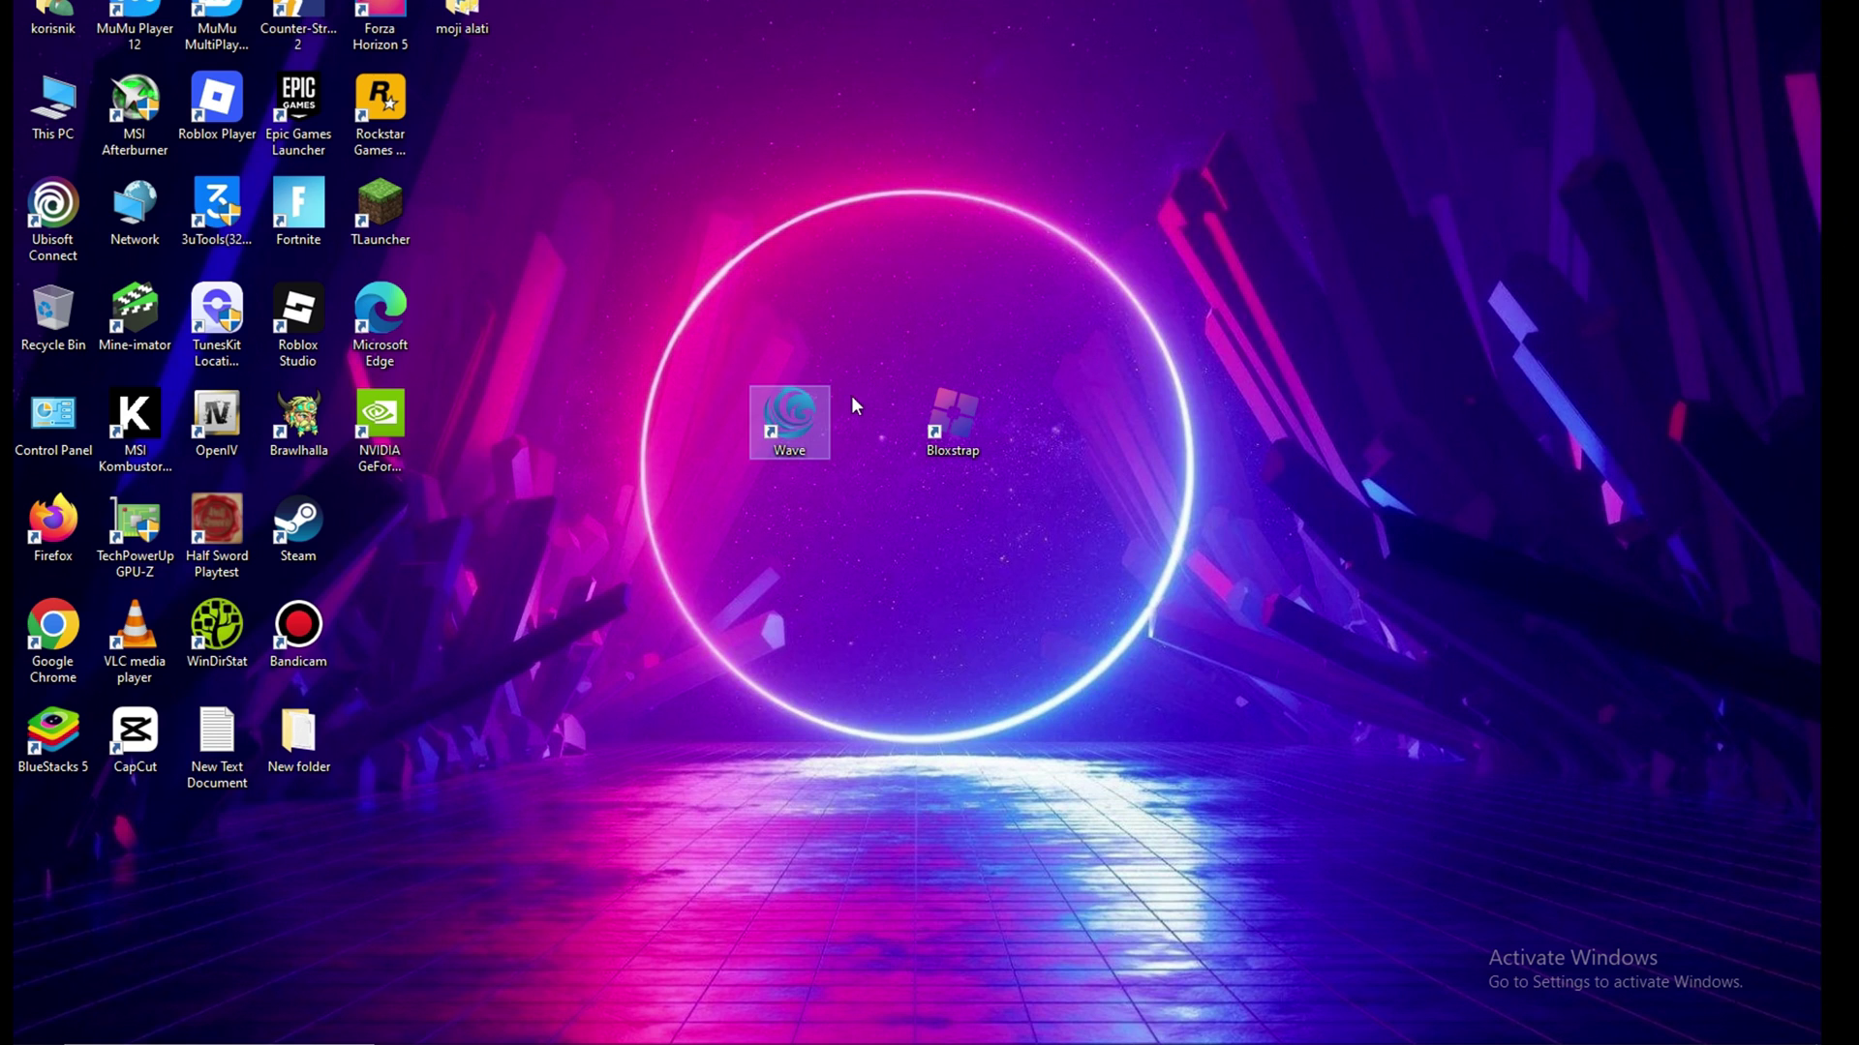
double_click(792, 432)
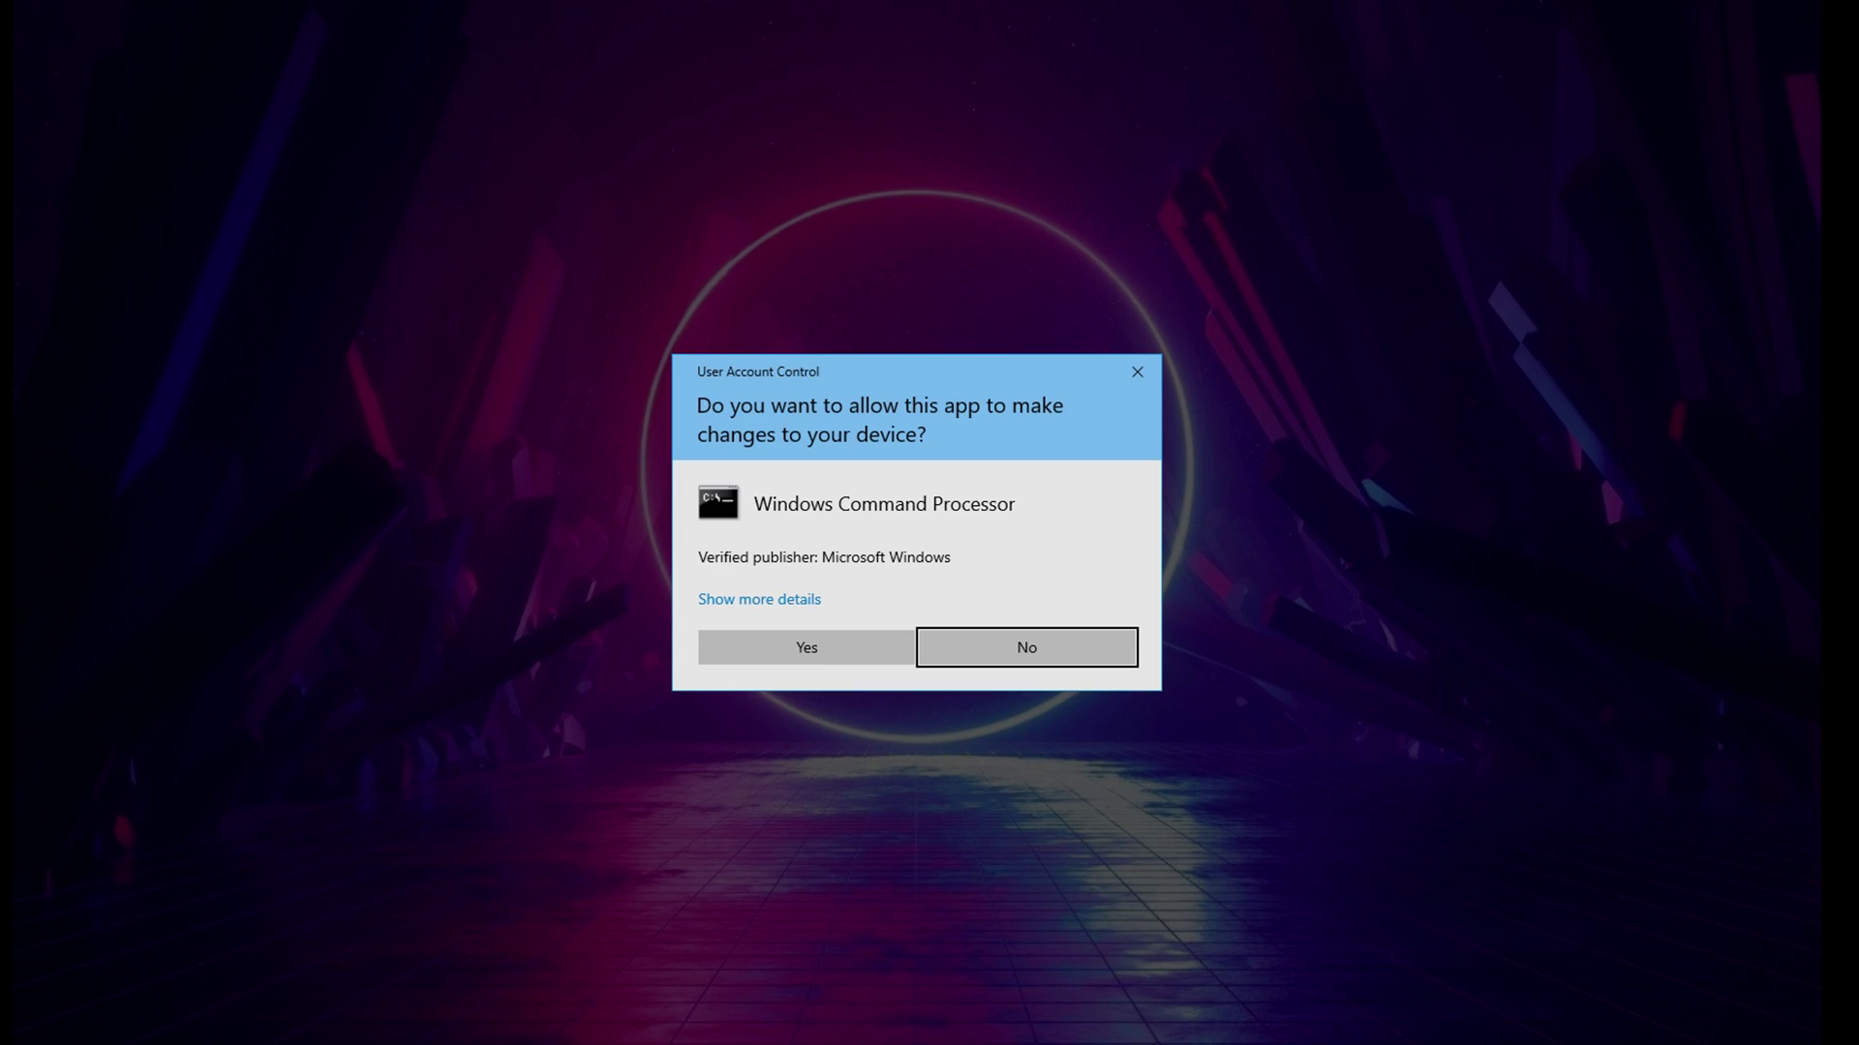
left_click(868, 656)
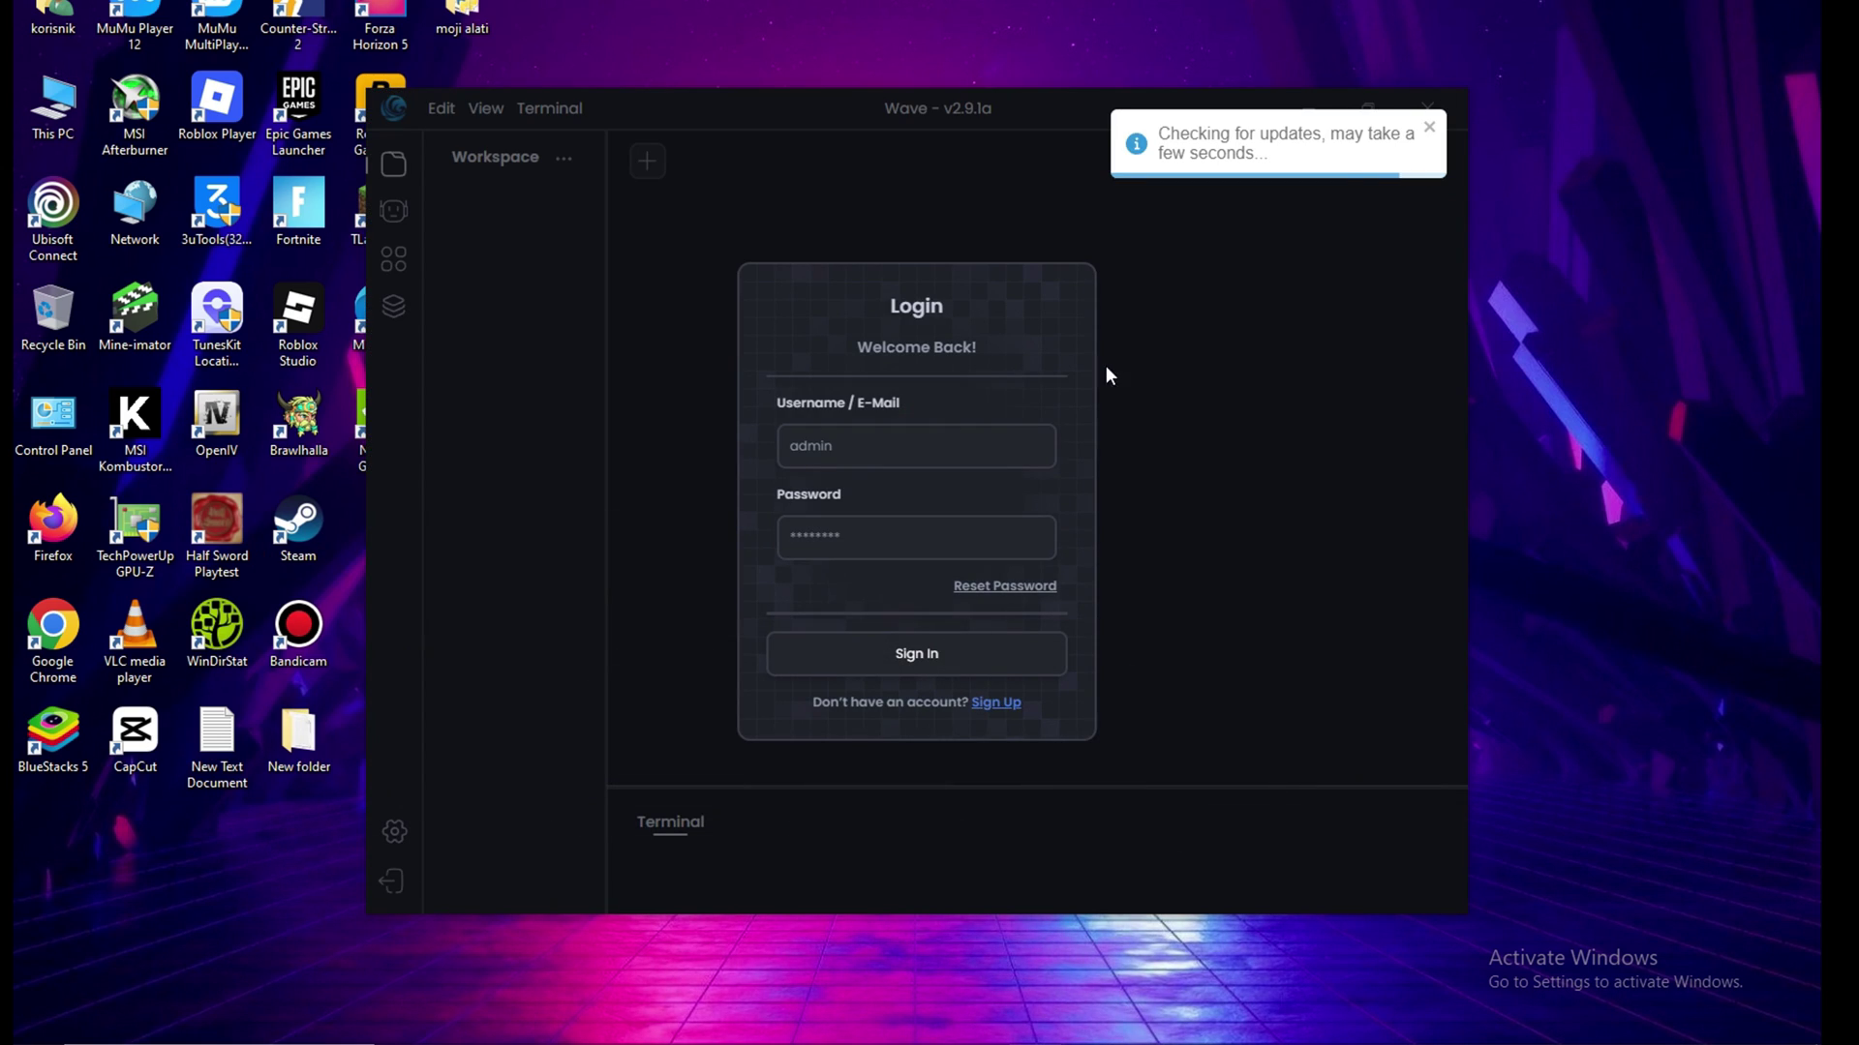
left_click(1014, 703)
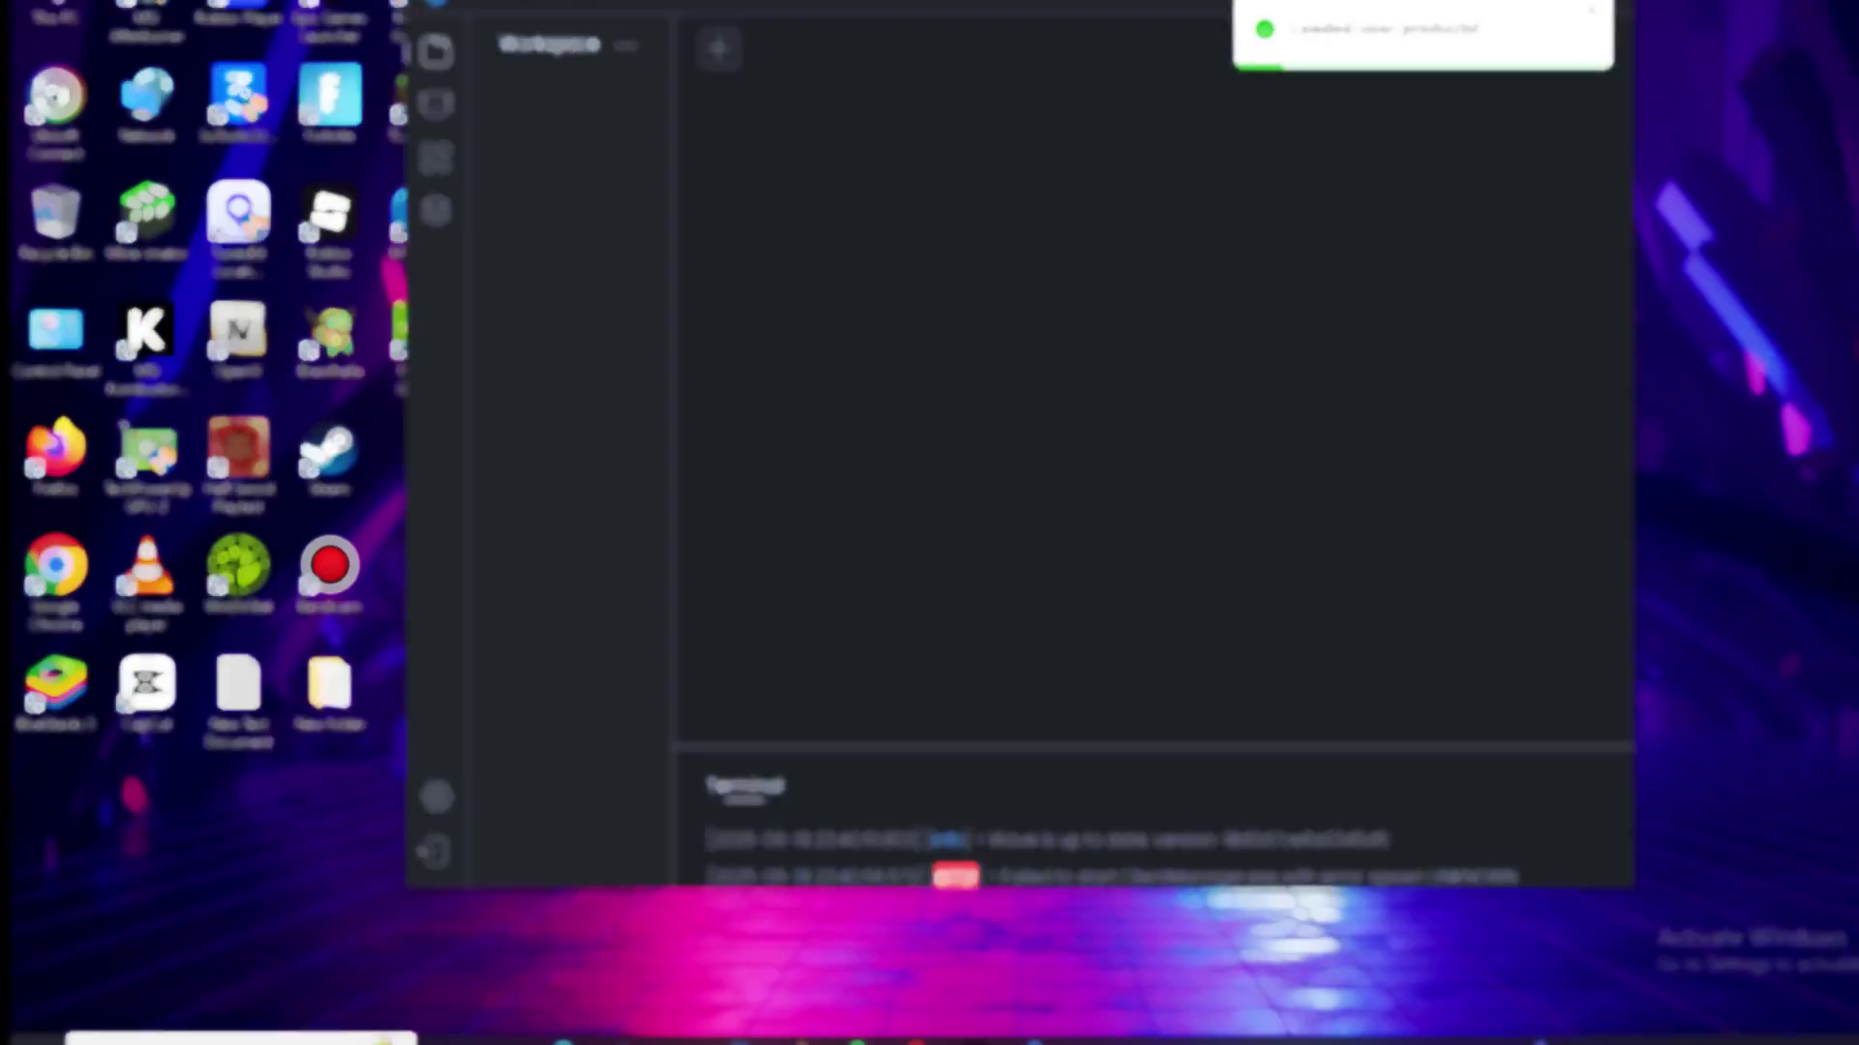
Open the Virus & threat protection area of Windows Security from the Windows Update & Security settings
left_click(23, 1024)
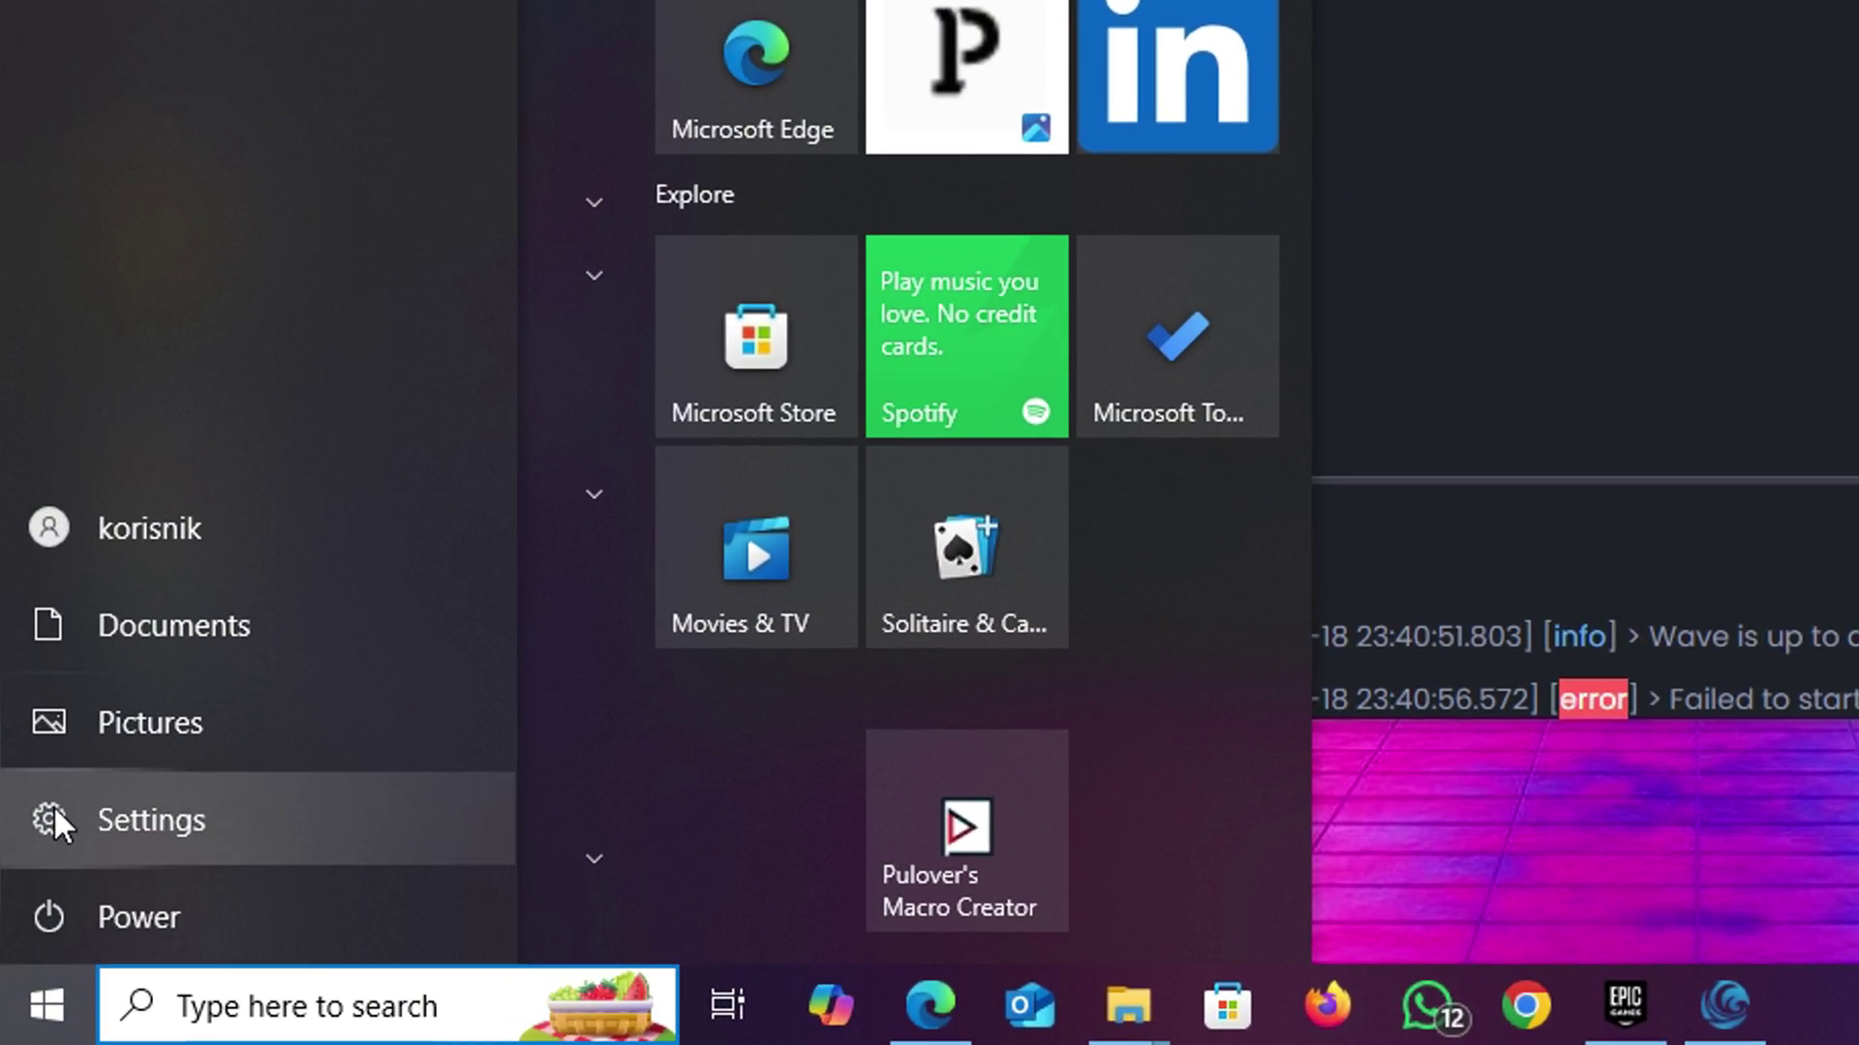
left_click(65, 871)
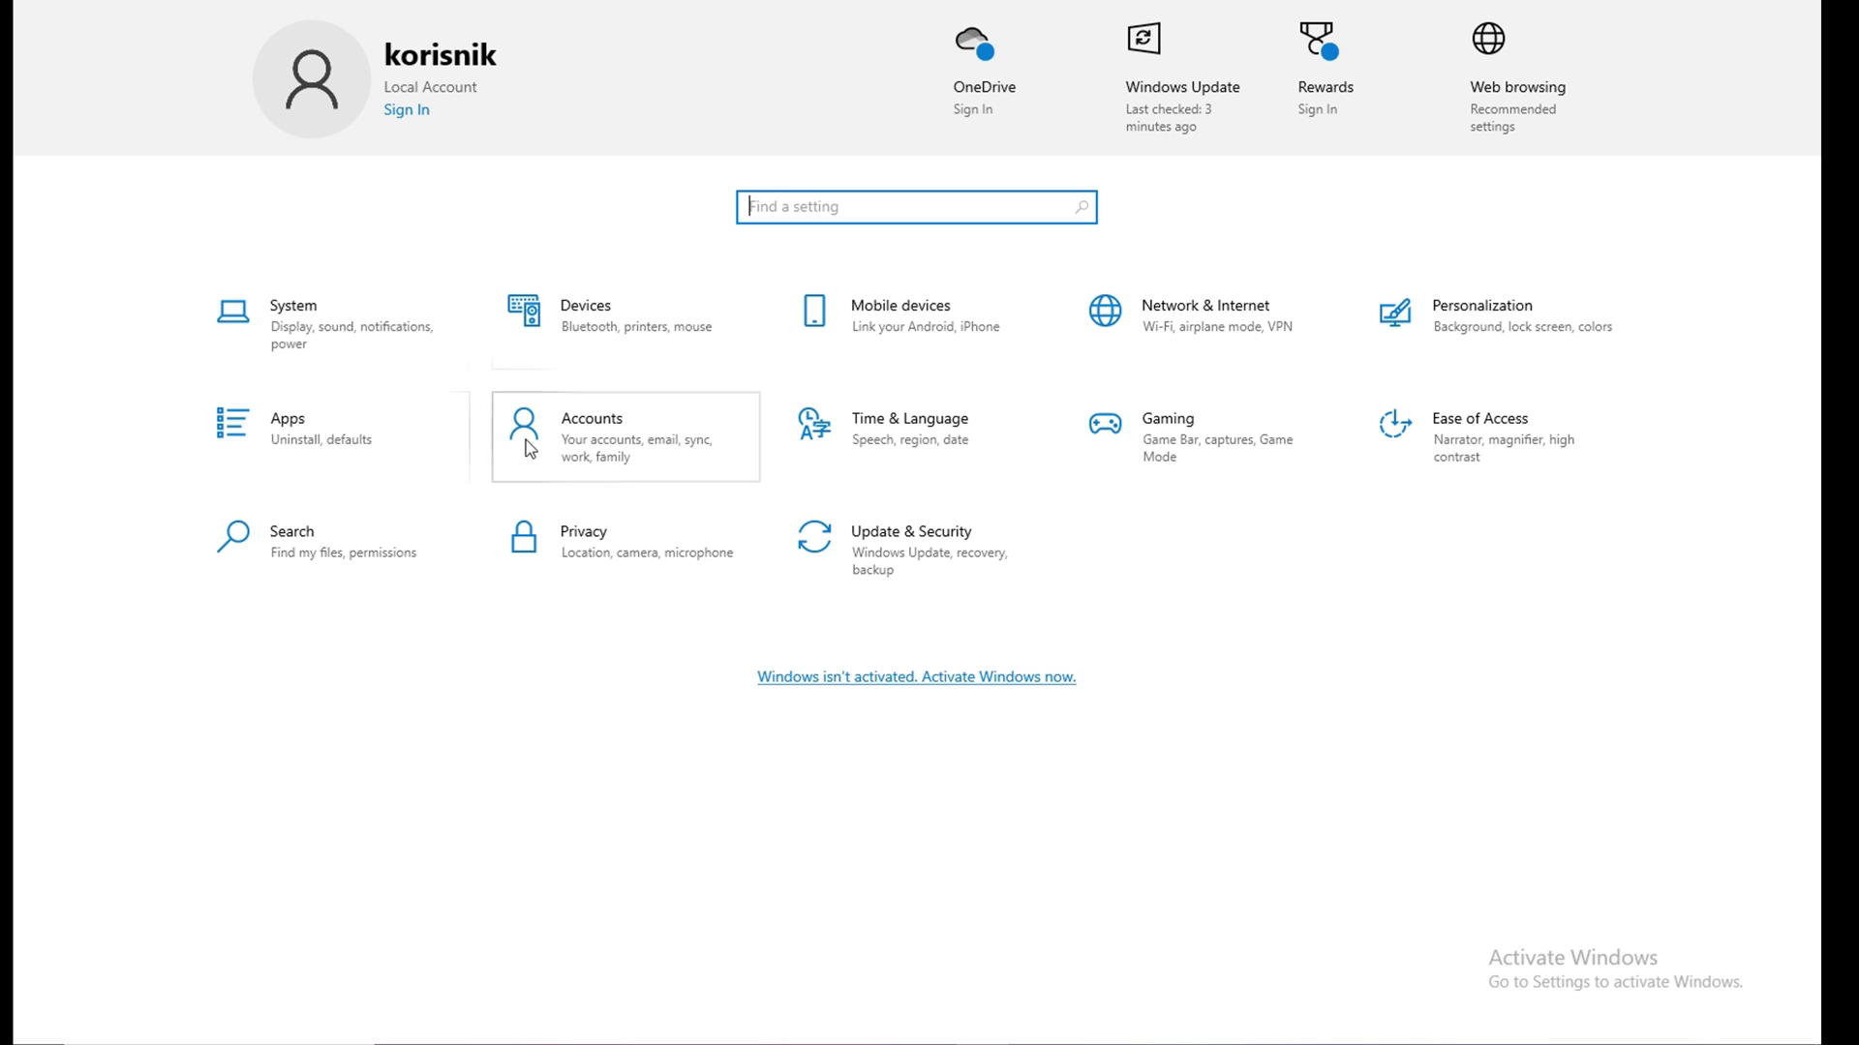
left_click(830, 544)
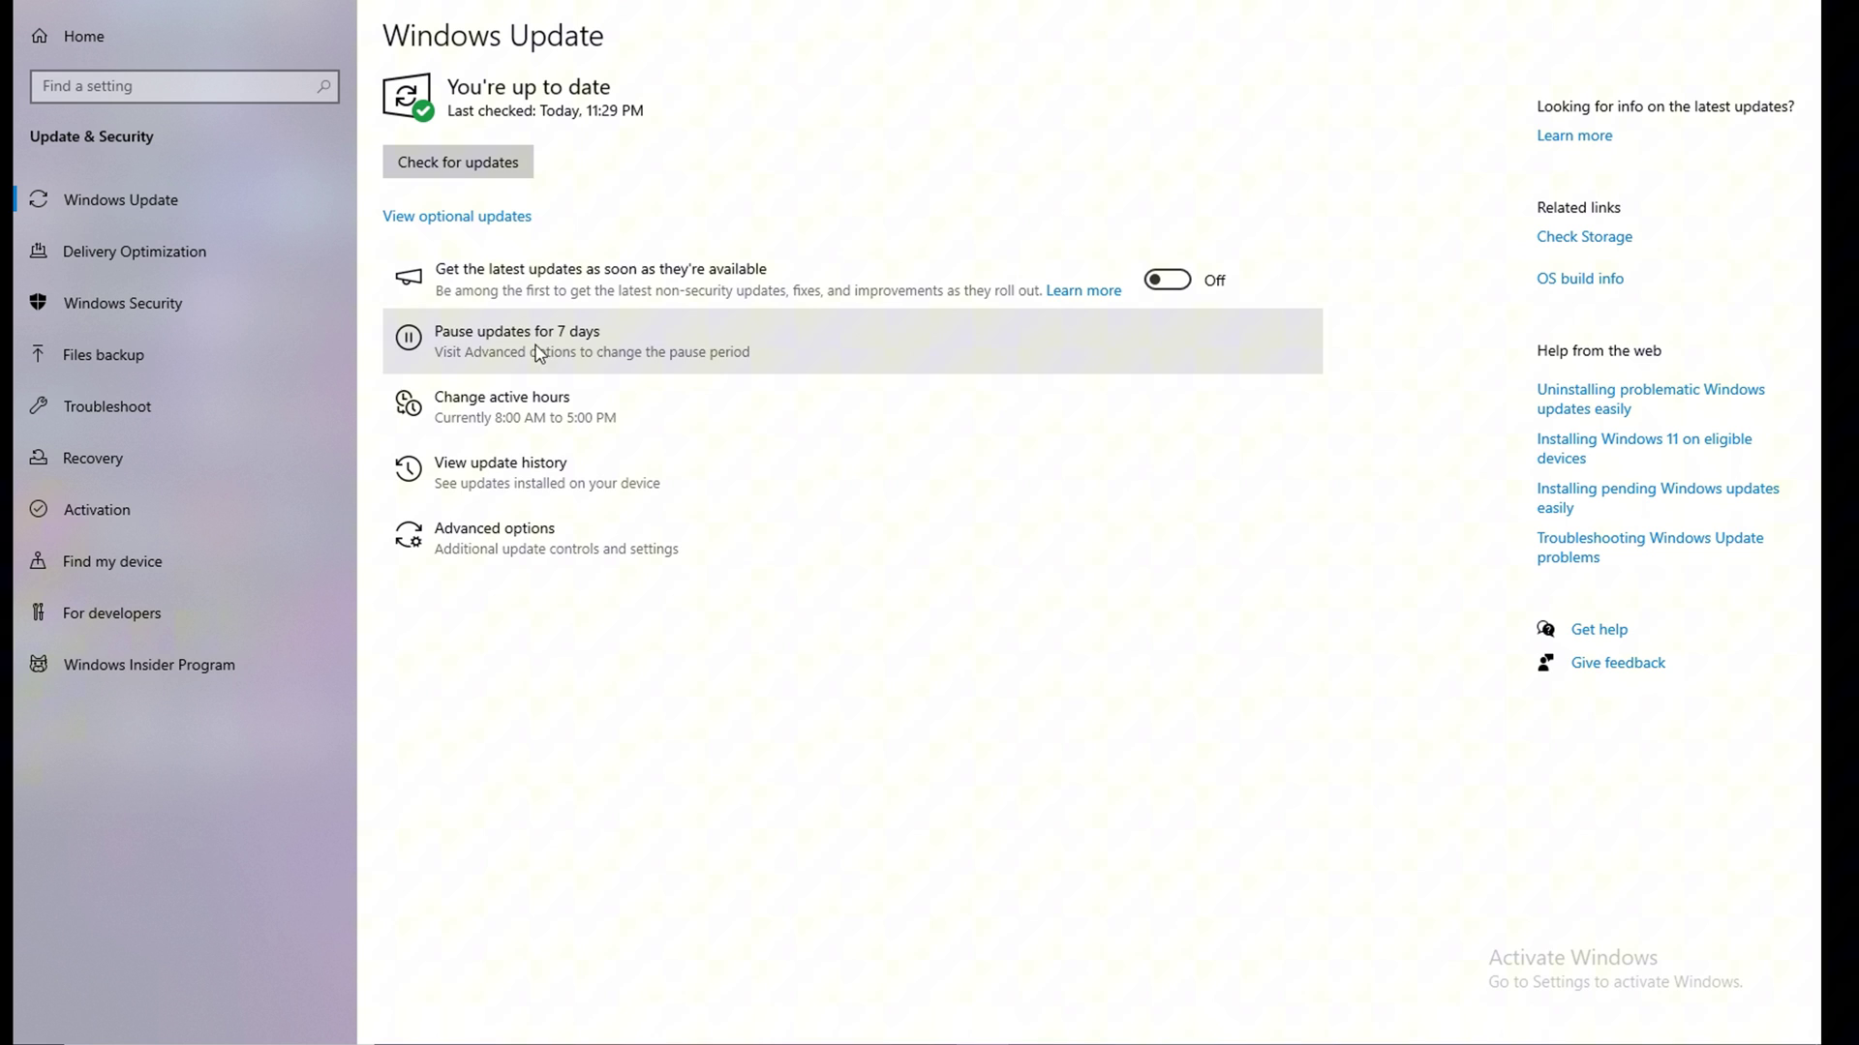
left_click(208, 307)
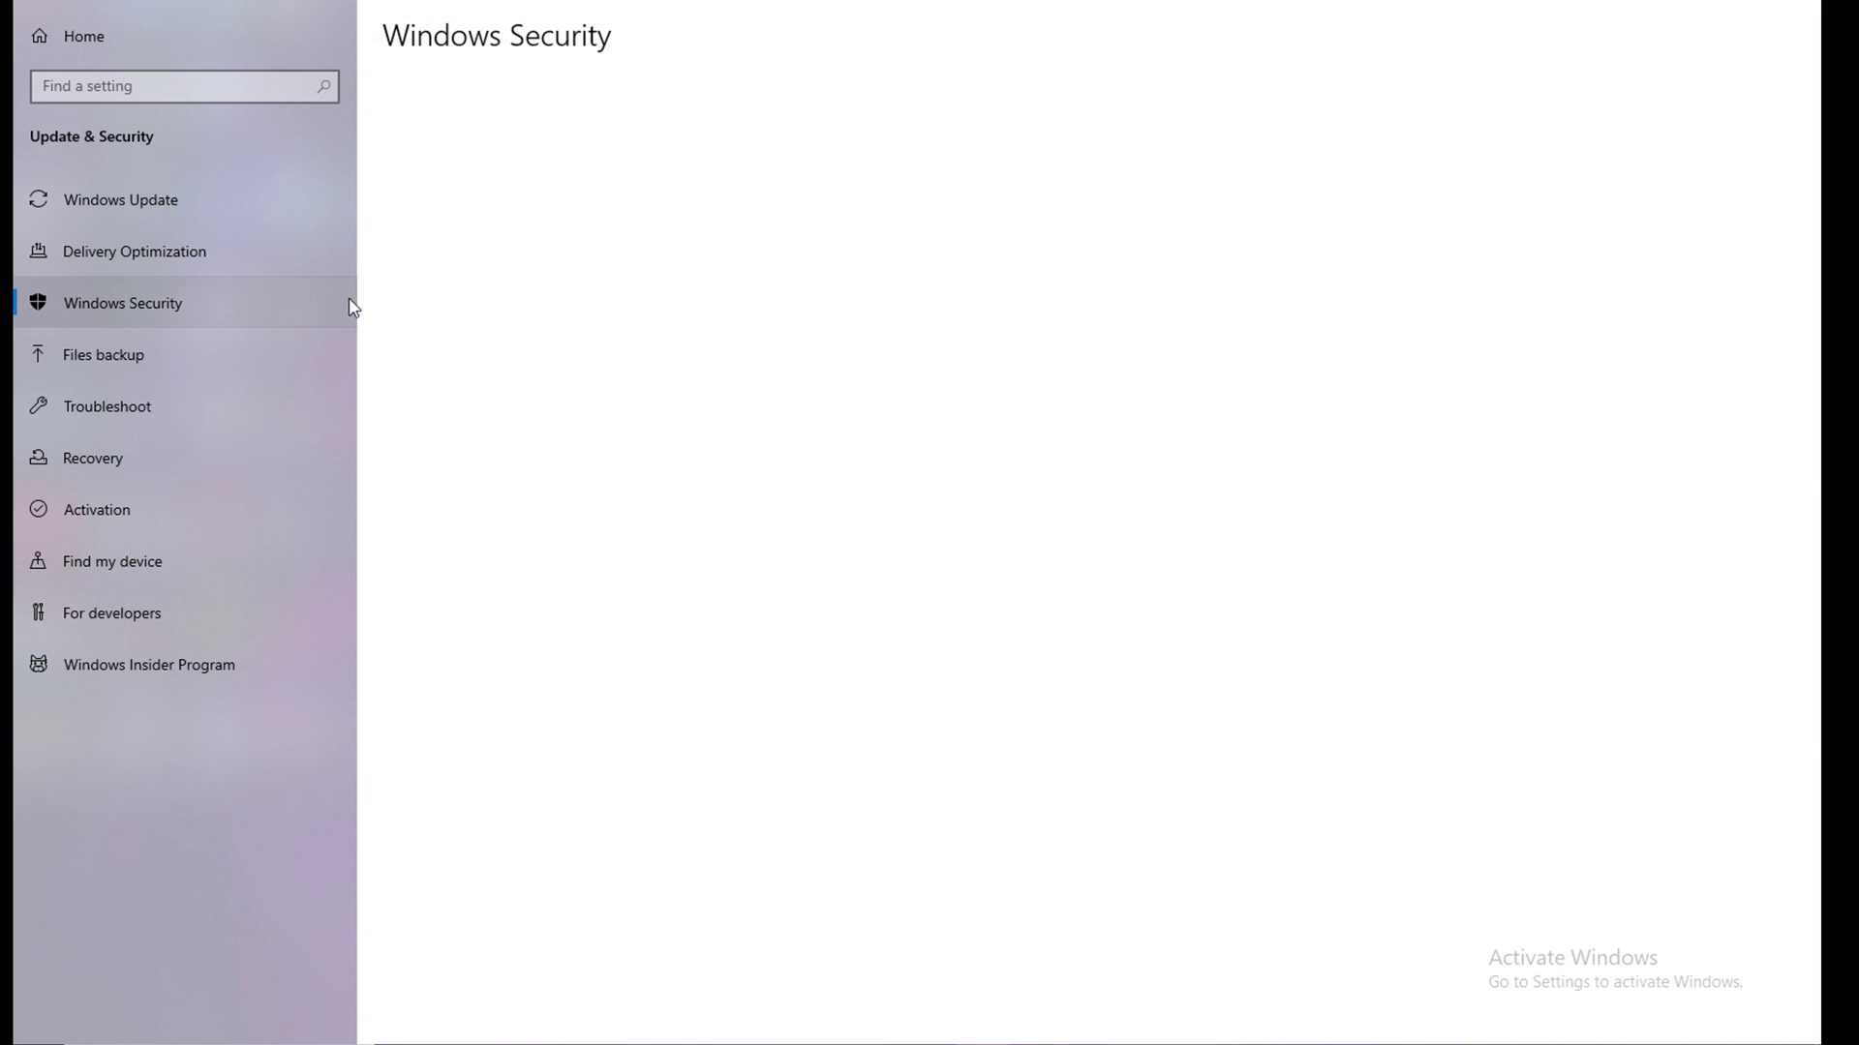
left_click(475, 275)
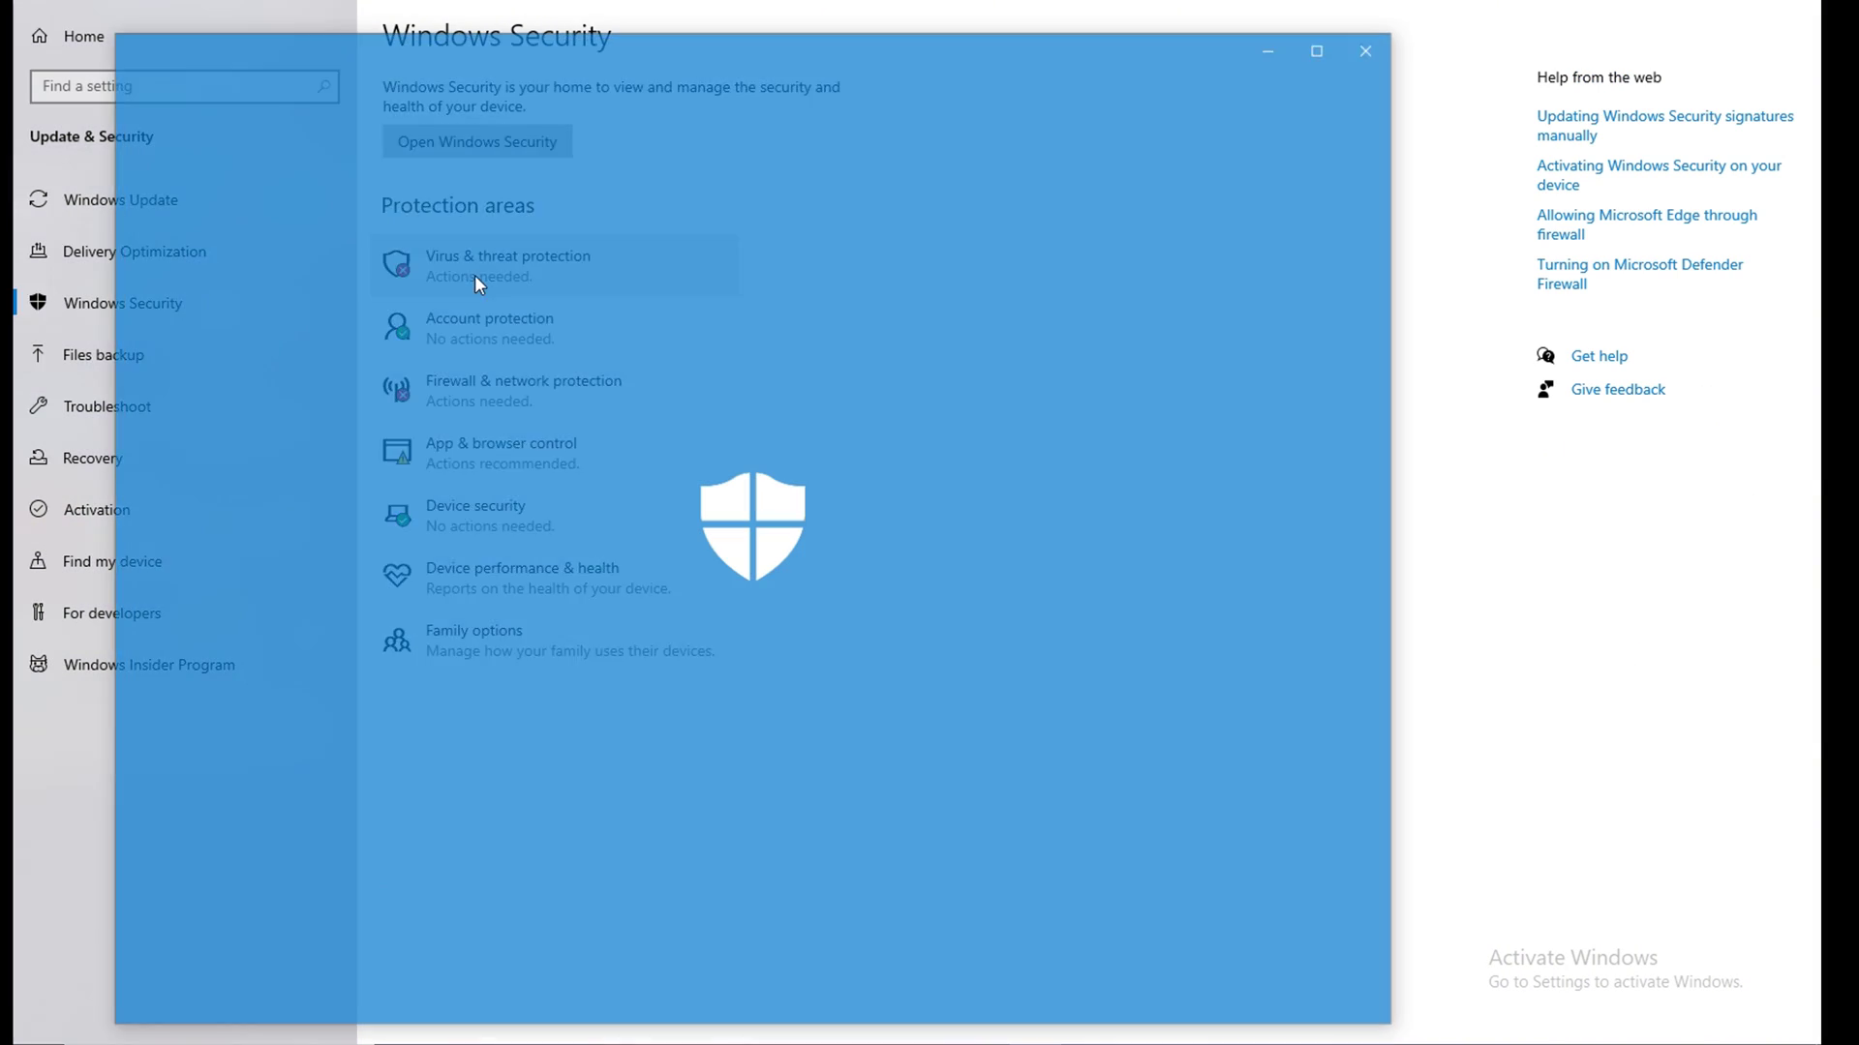
Turn off Real-time protection in the Virus & threat protection settings and check the remaining protection options
scroll(620, 678, "down", 3)
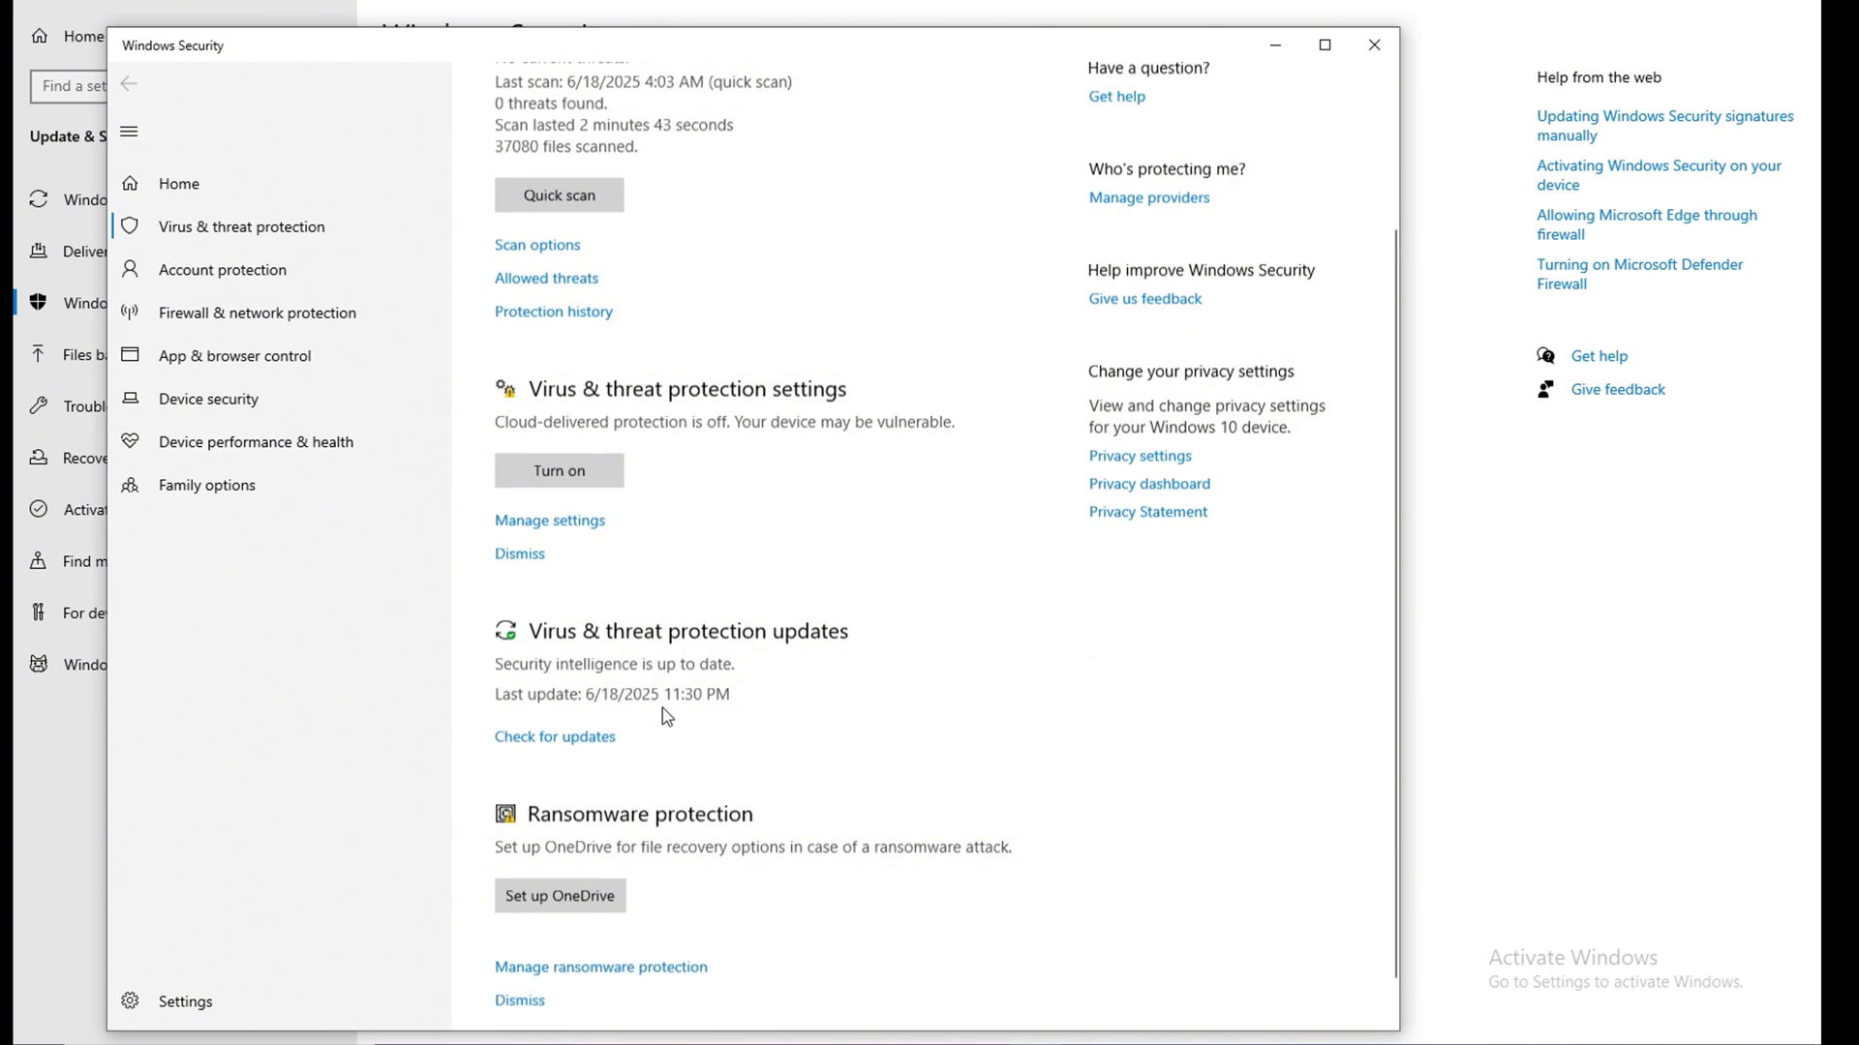
left_click(552, 494)
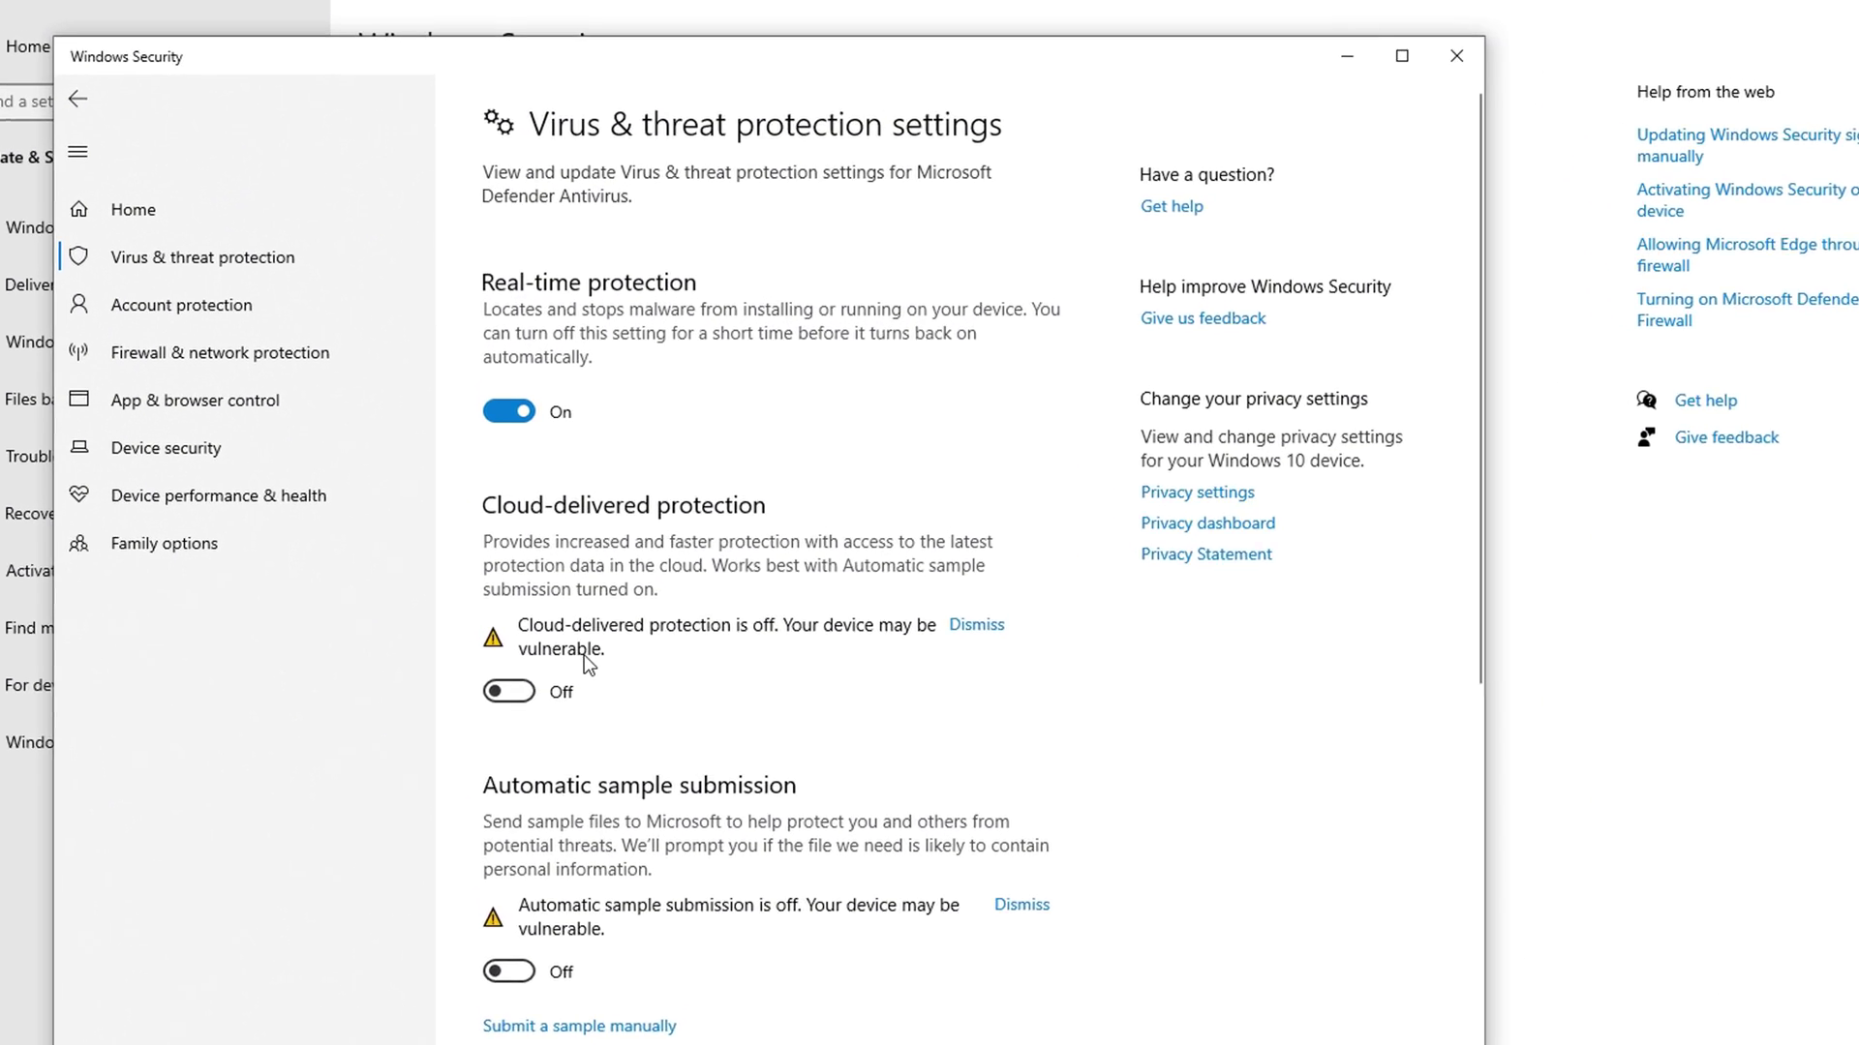
scroll(584, 654, "down", 5)
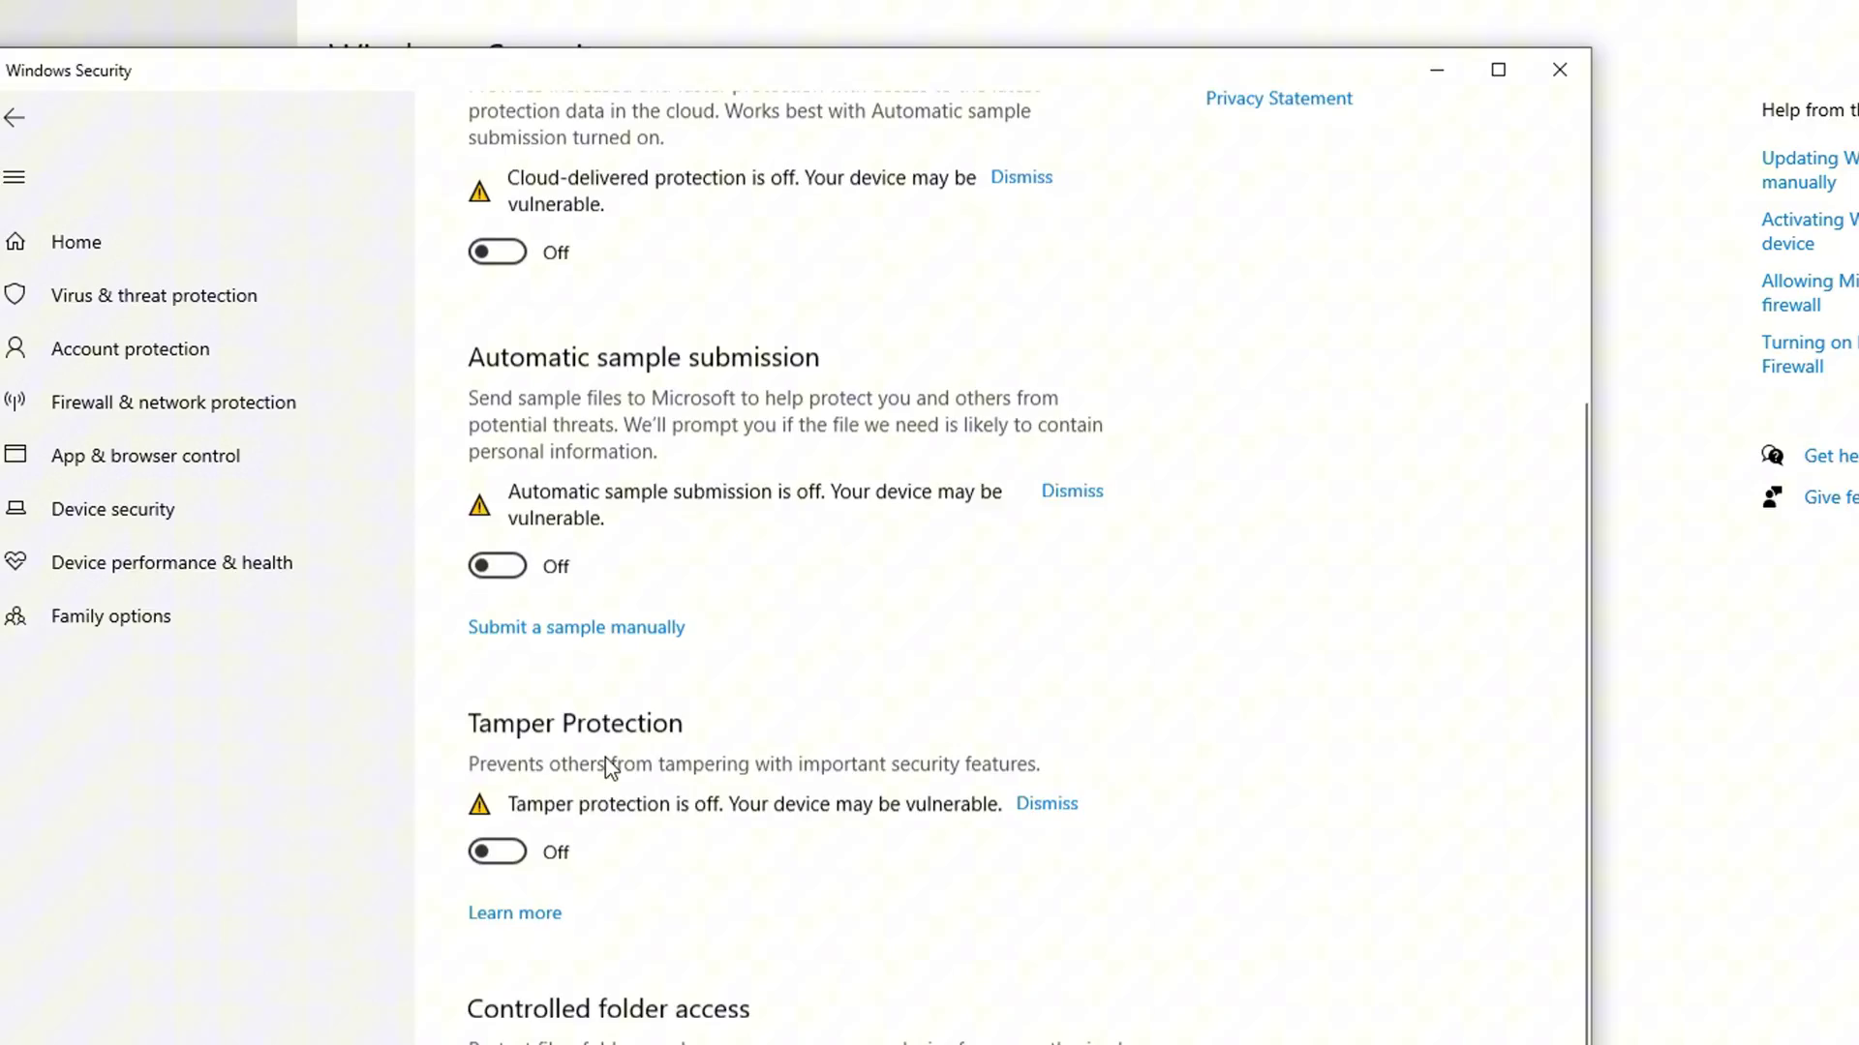
scroll(620, 542, "up", 5)
left_click(508, 411)
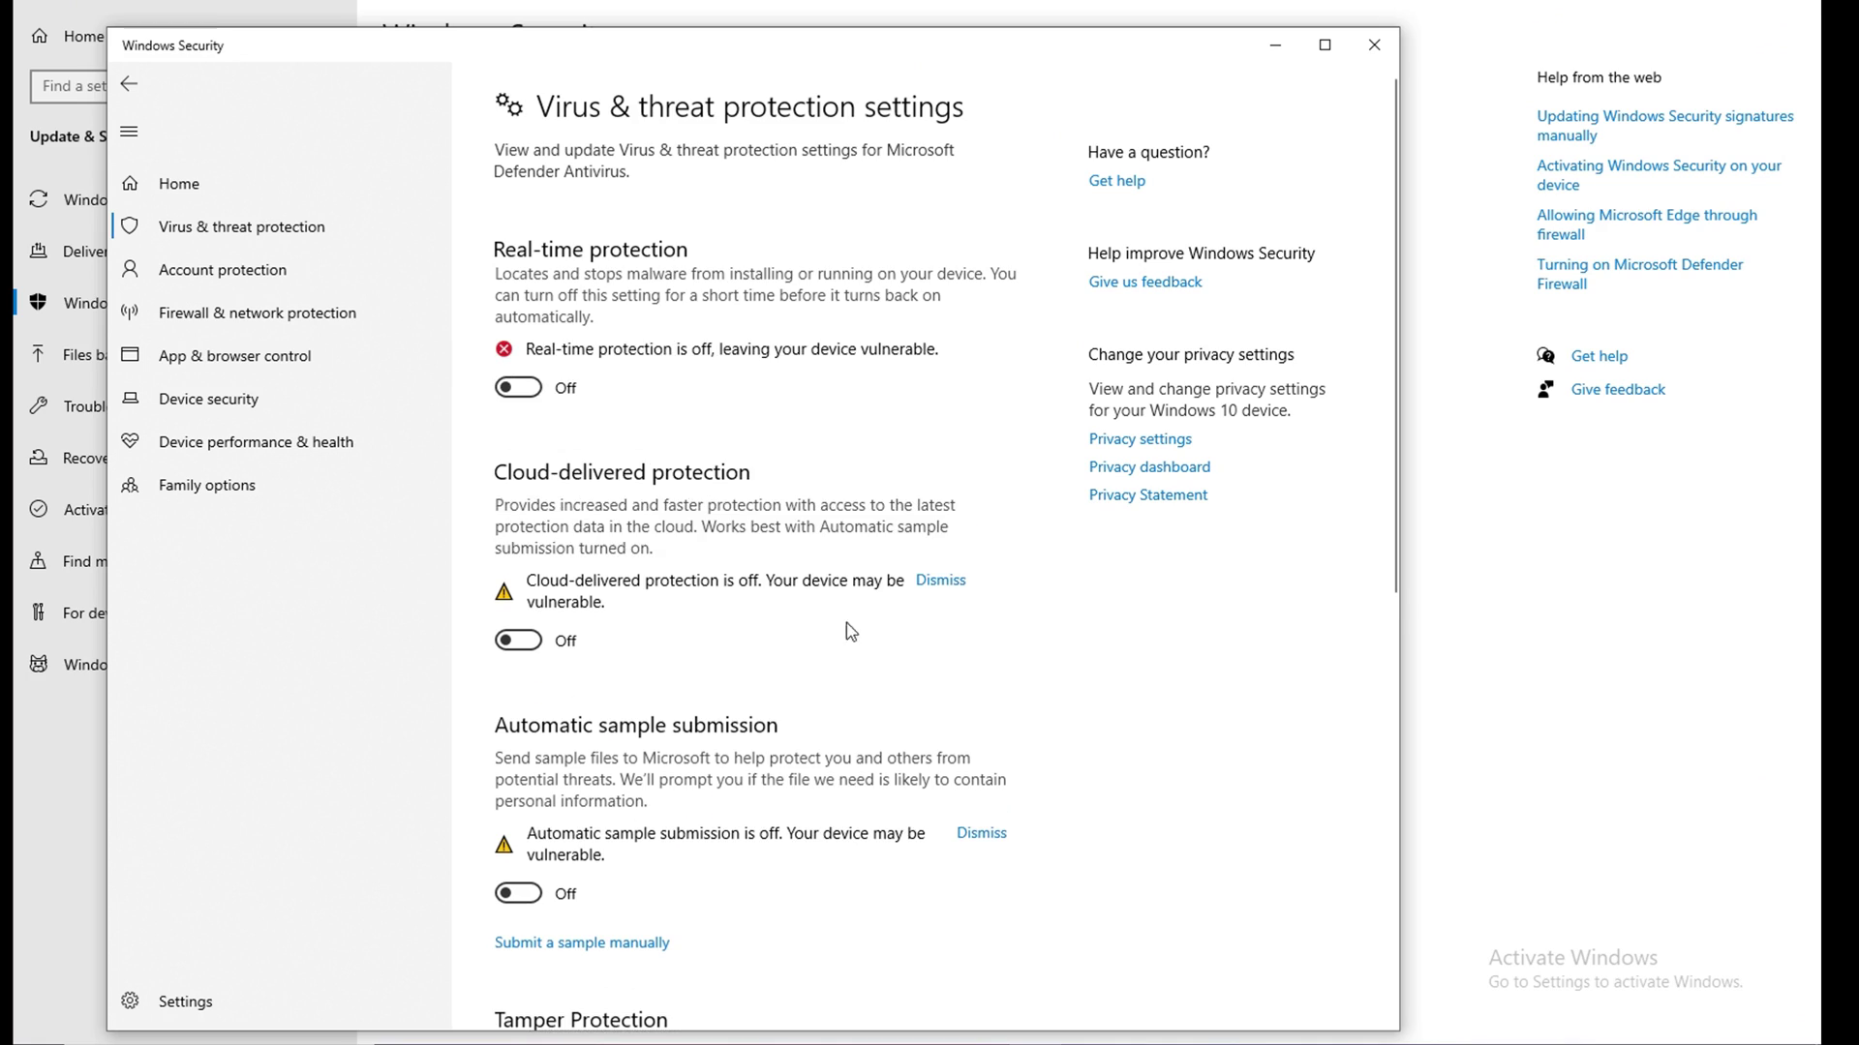
scroll(851, 633, "down", 10)
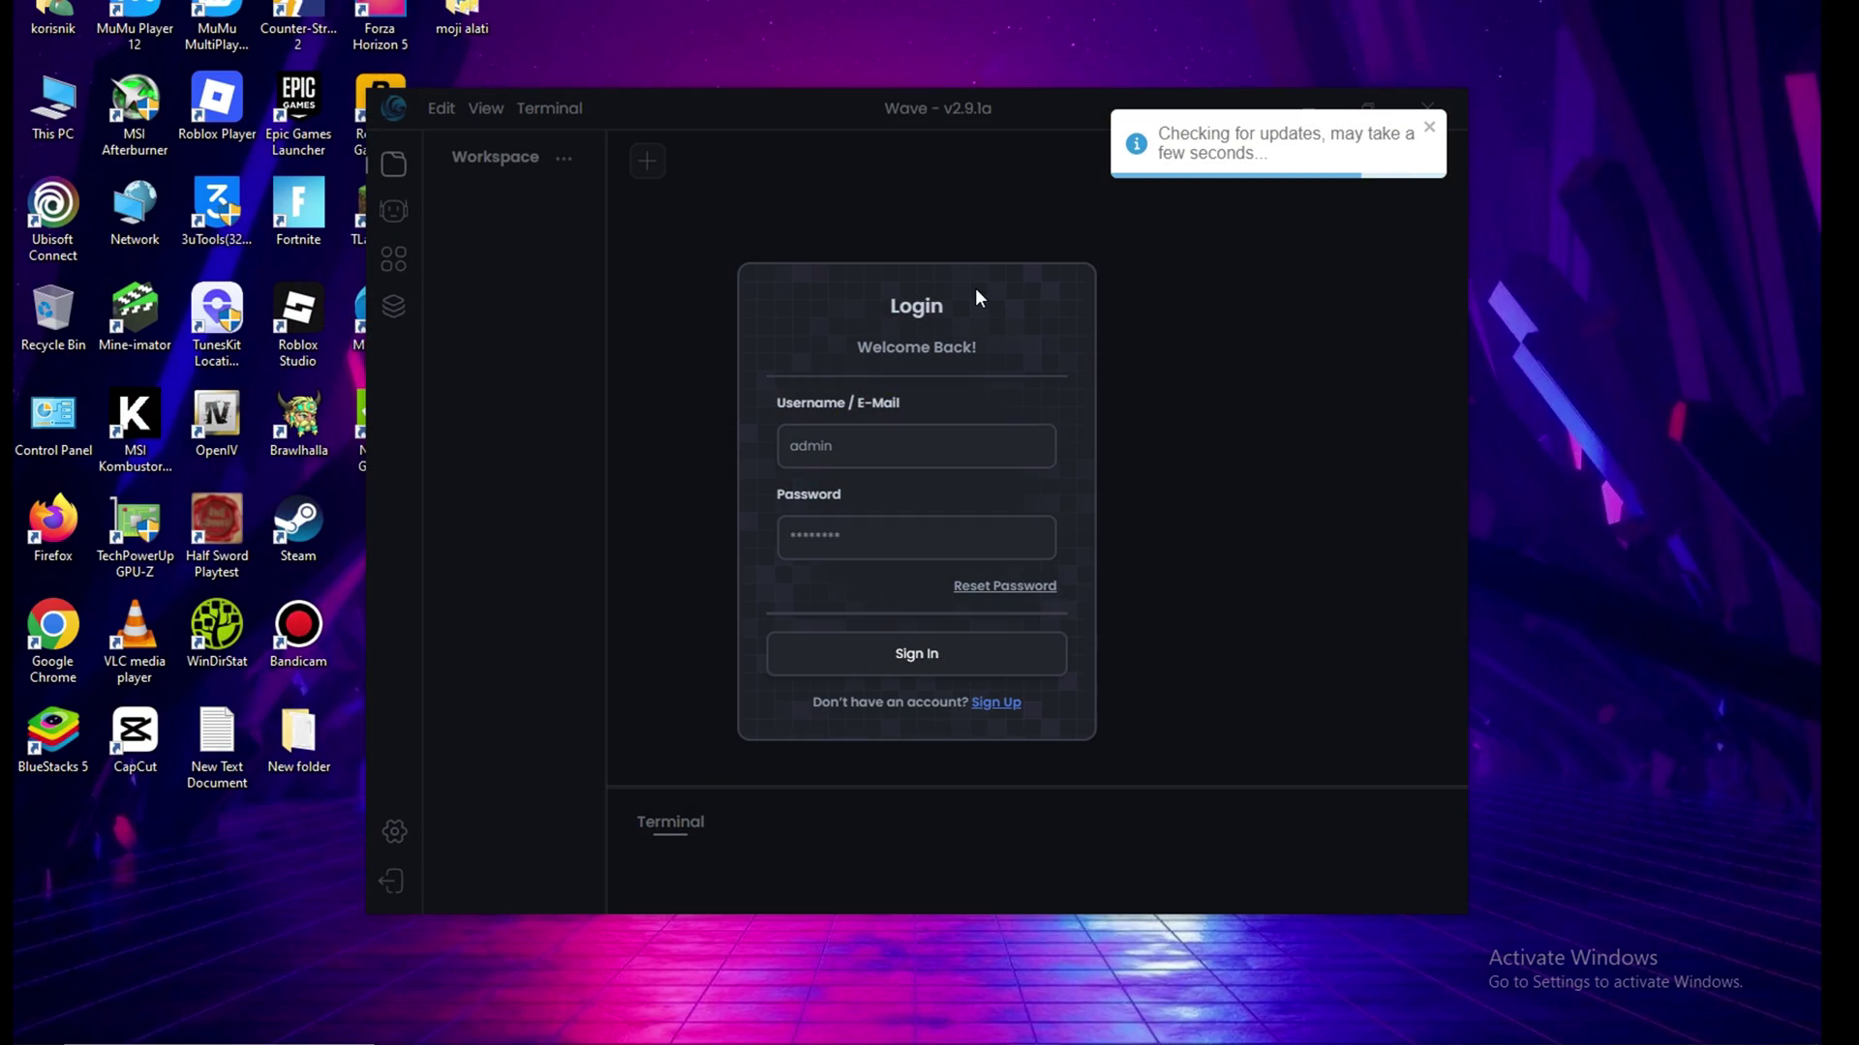
Open the account sign-up from Wave's login form, and open Wave's settings for the license key
left_click(997, 703)
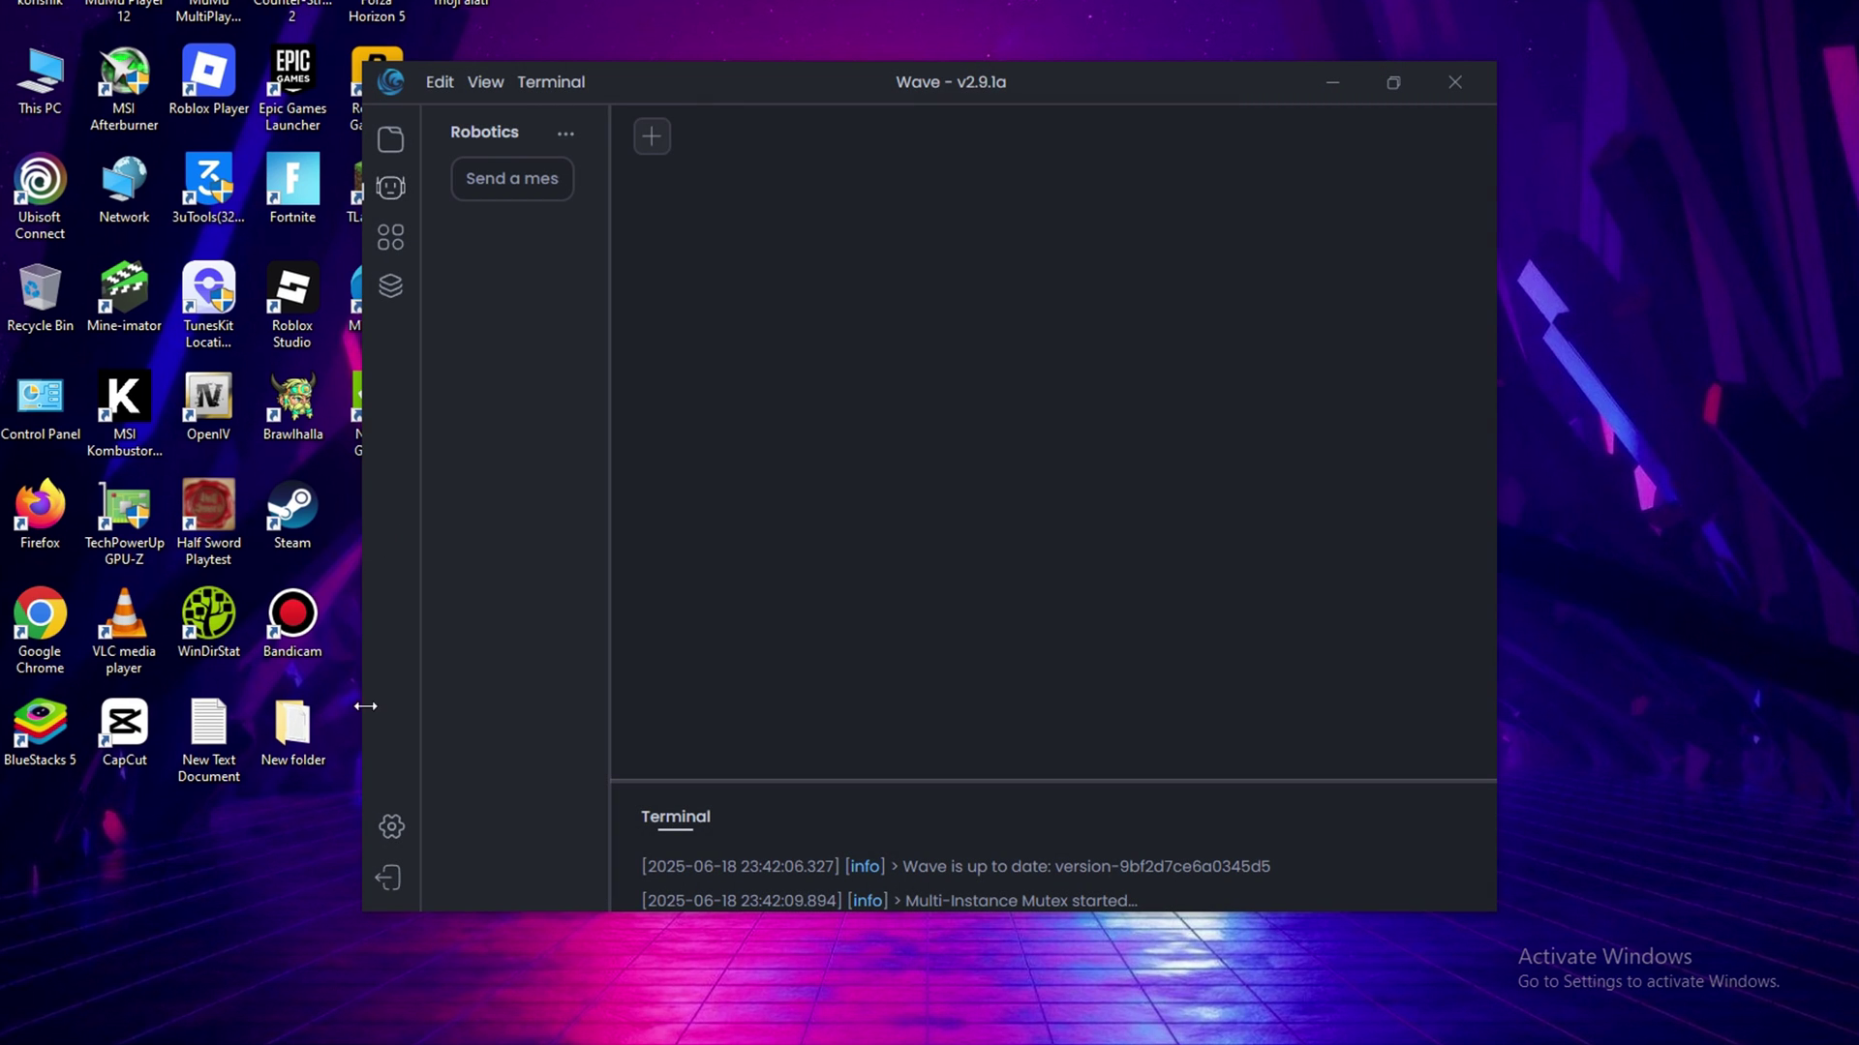
left_click(388, 827)
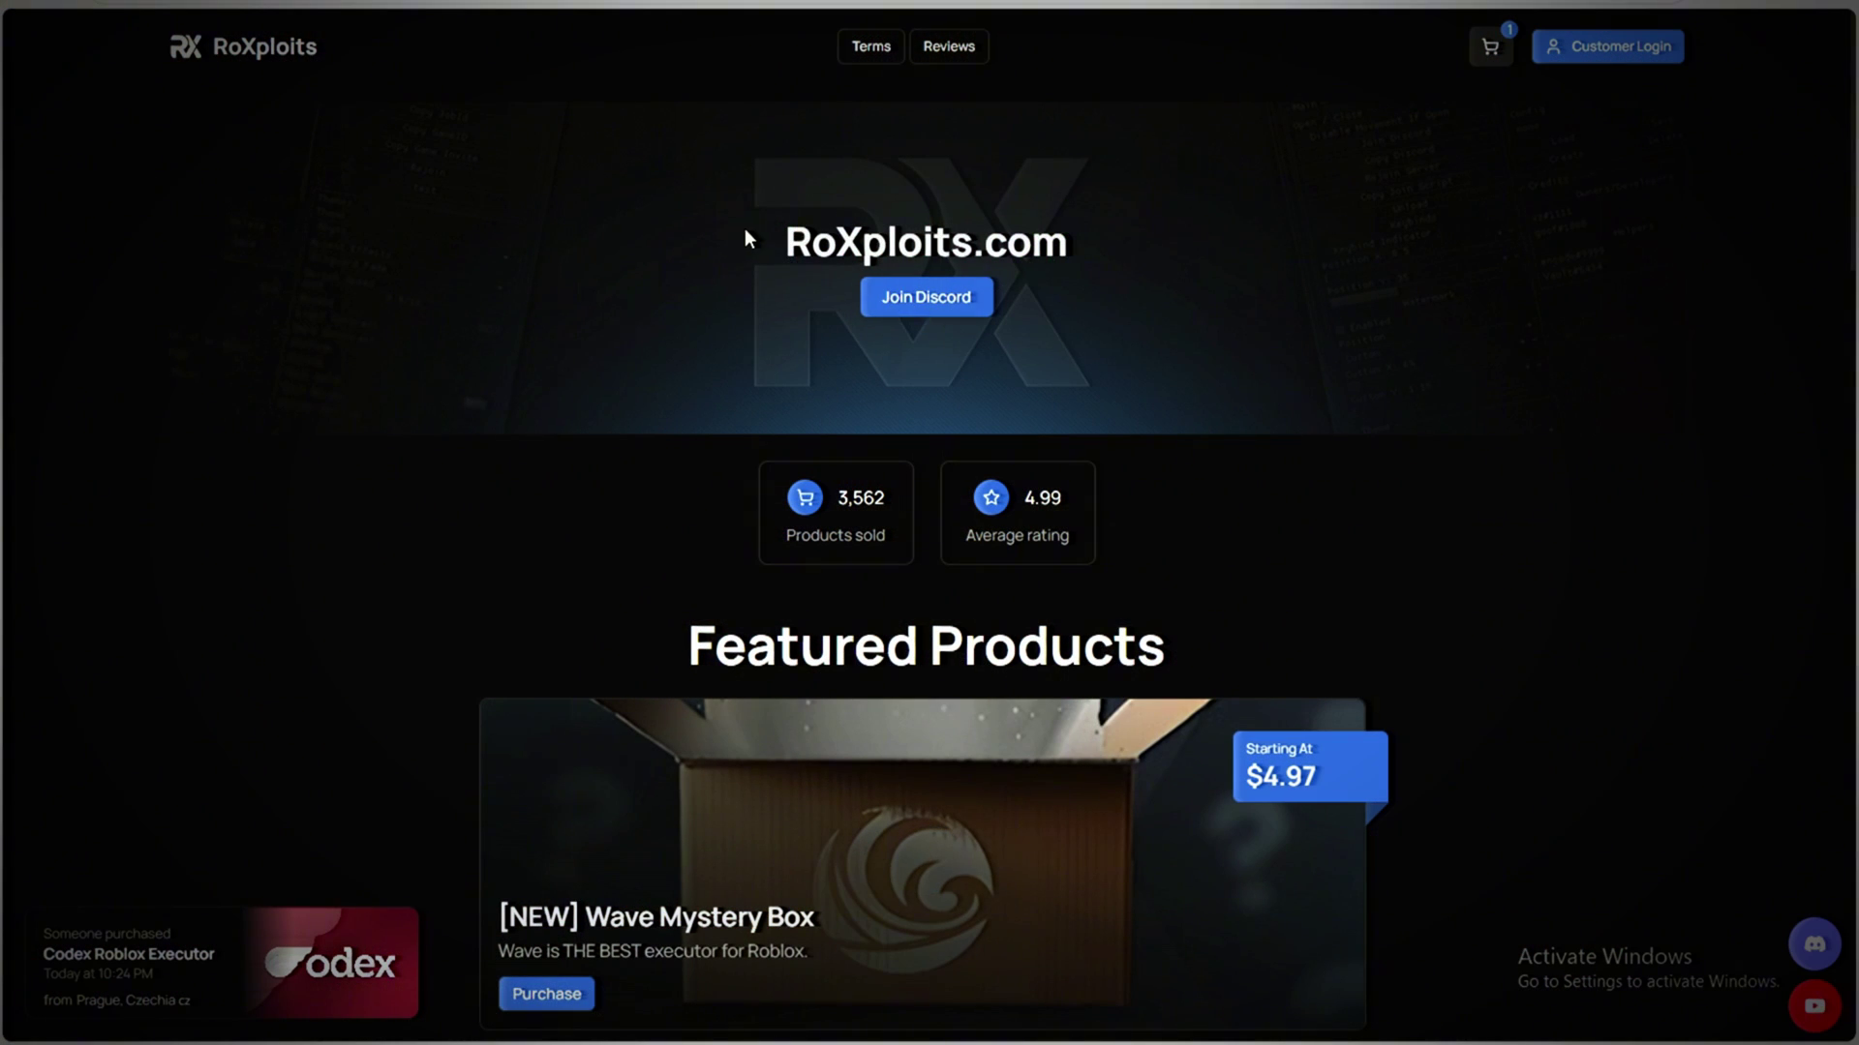
Browse the RoXploits store's products and open the Wave Roblox Executor product page
scroll(1012, 481, "down", 1)
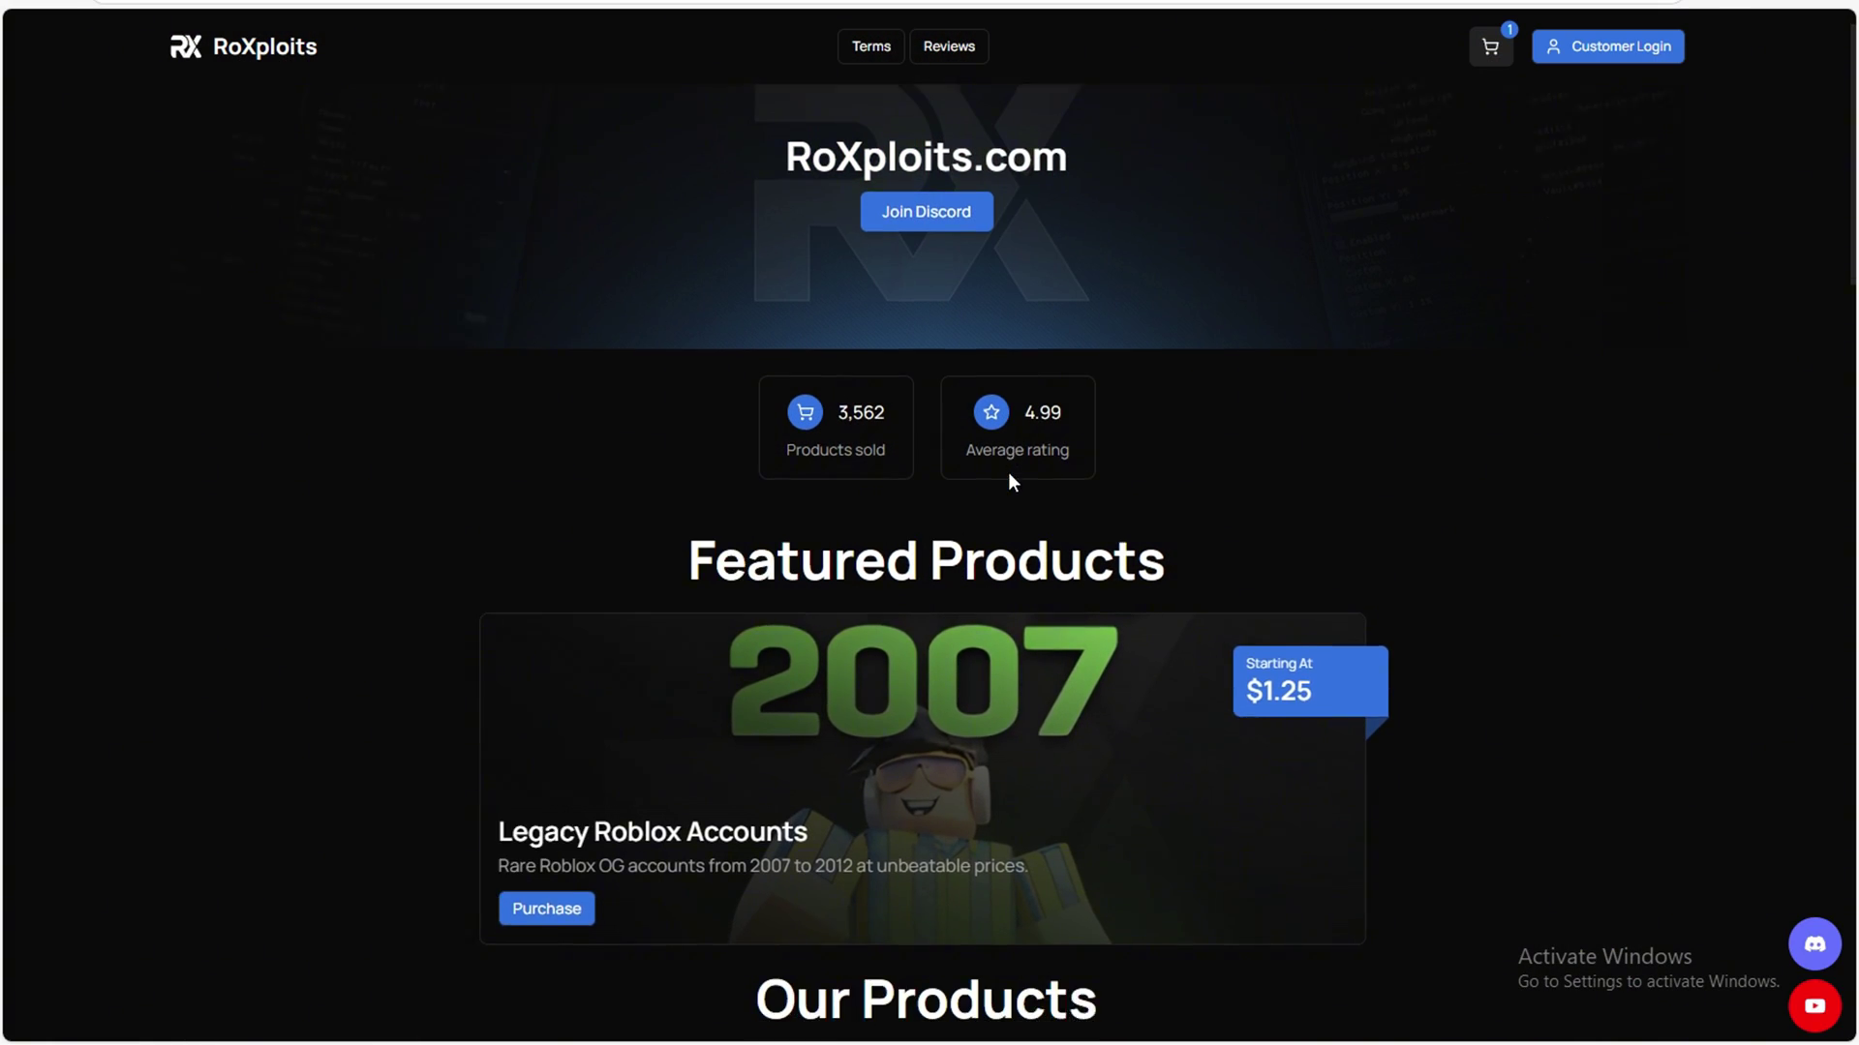
scroll(1012, 481, "down", 5)
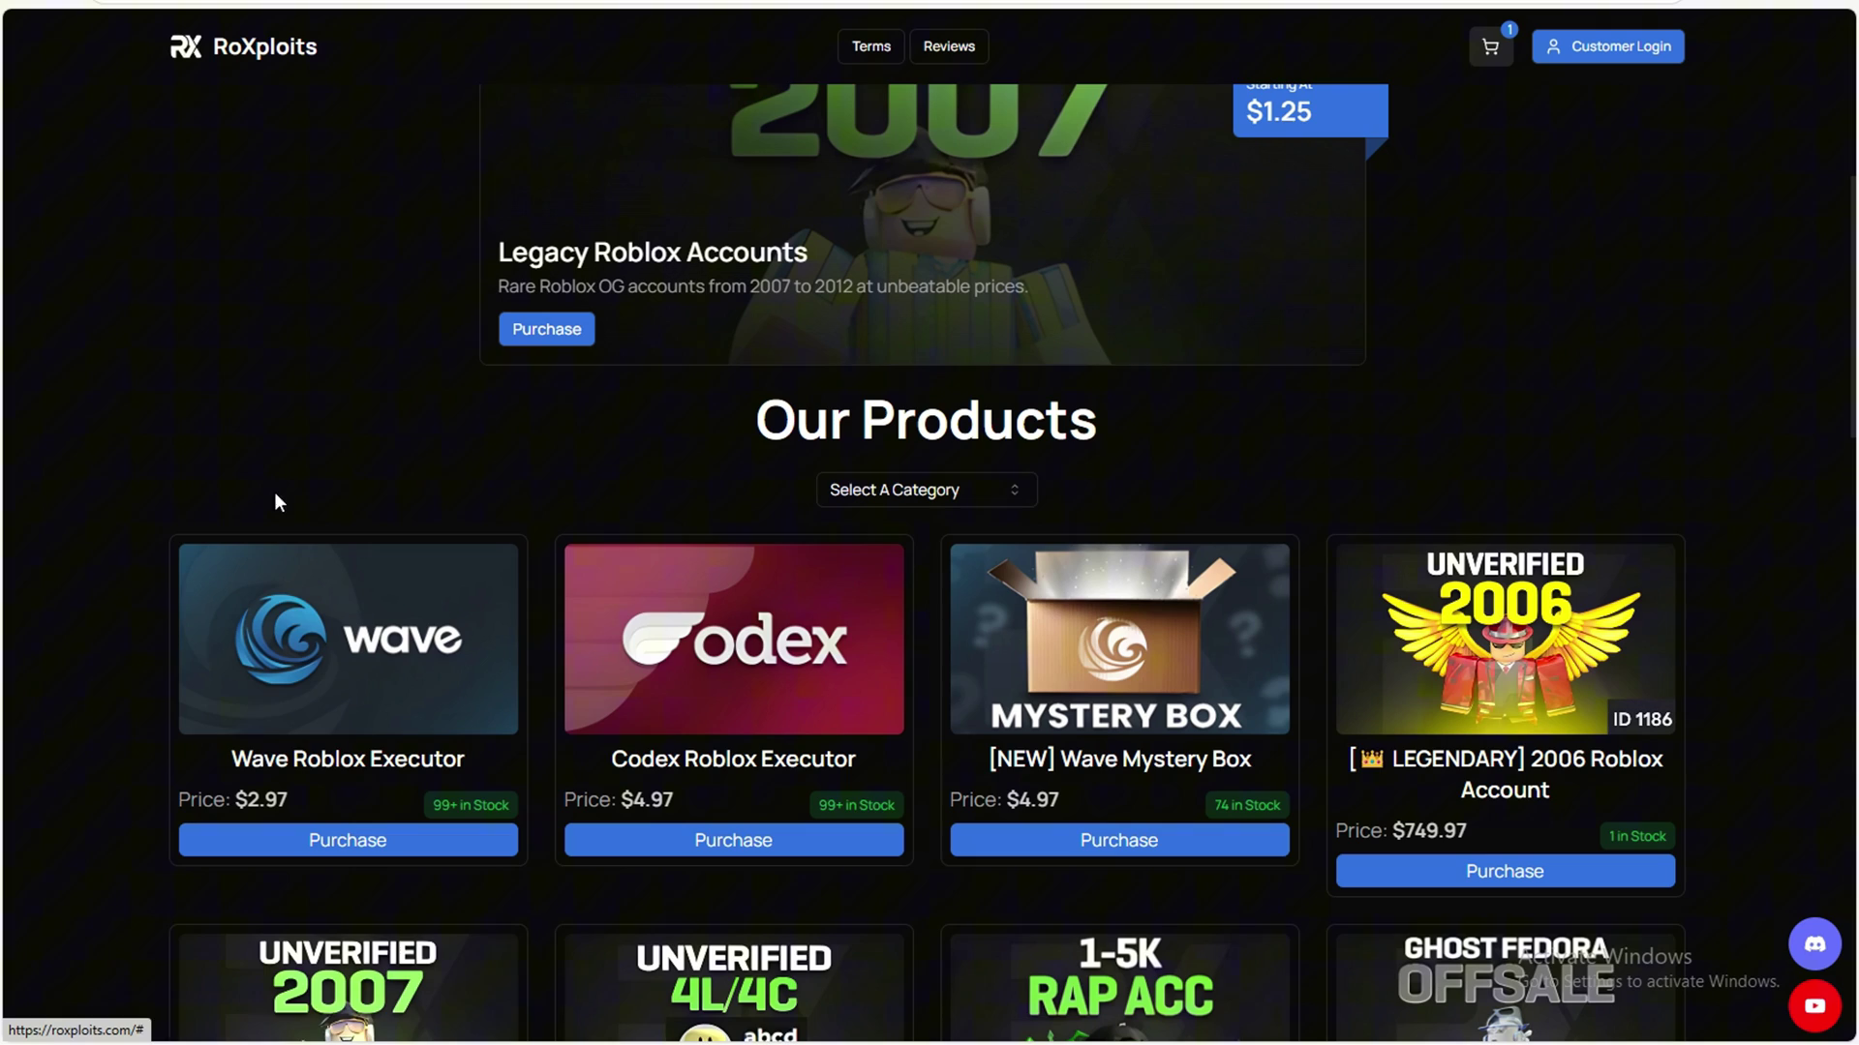
scroll(497, 668, "down", 1)
scroll(791, 818, "down", 2)
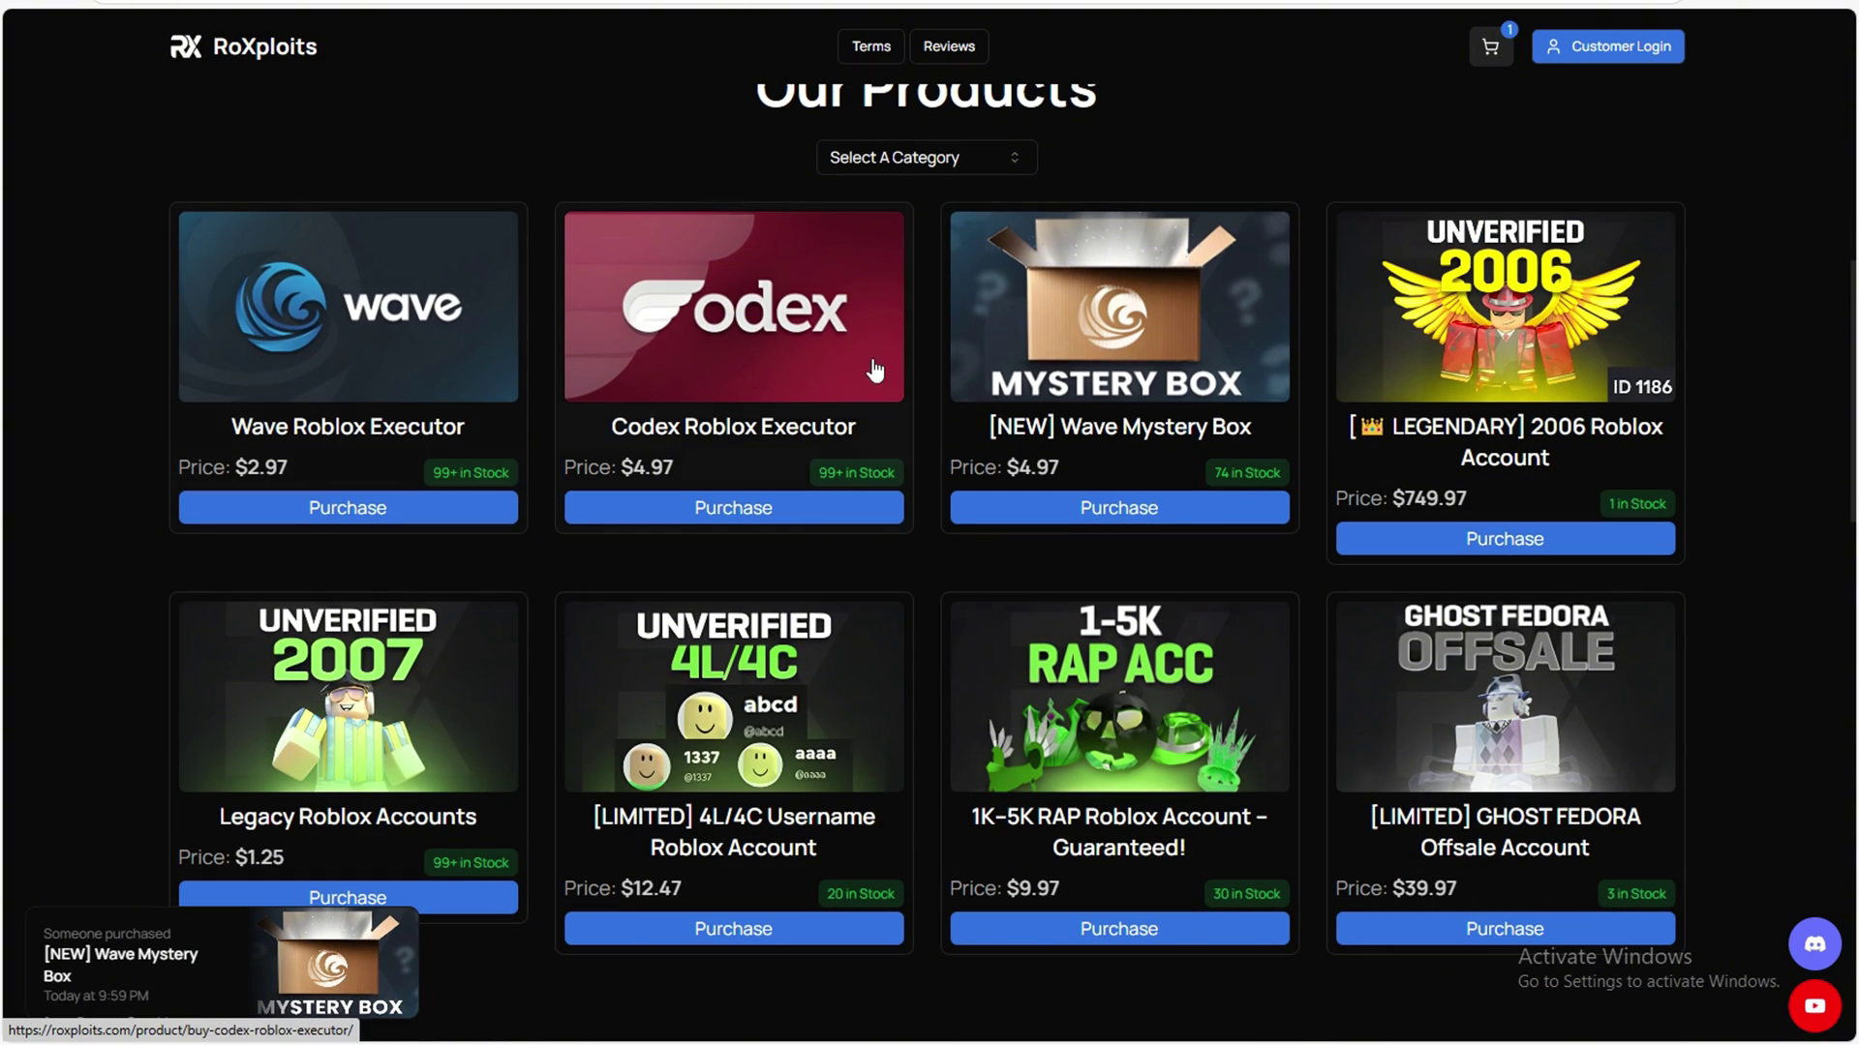
left_click(370, 389)
scroll(686, 393, "down", 1)
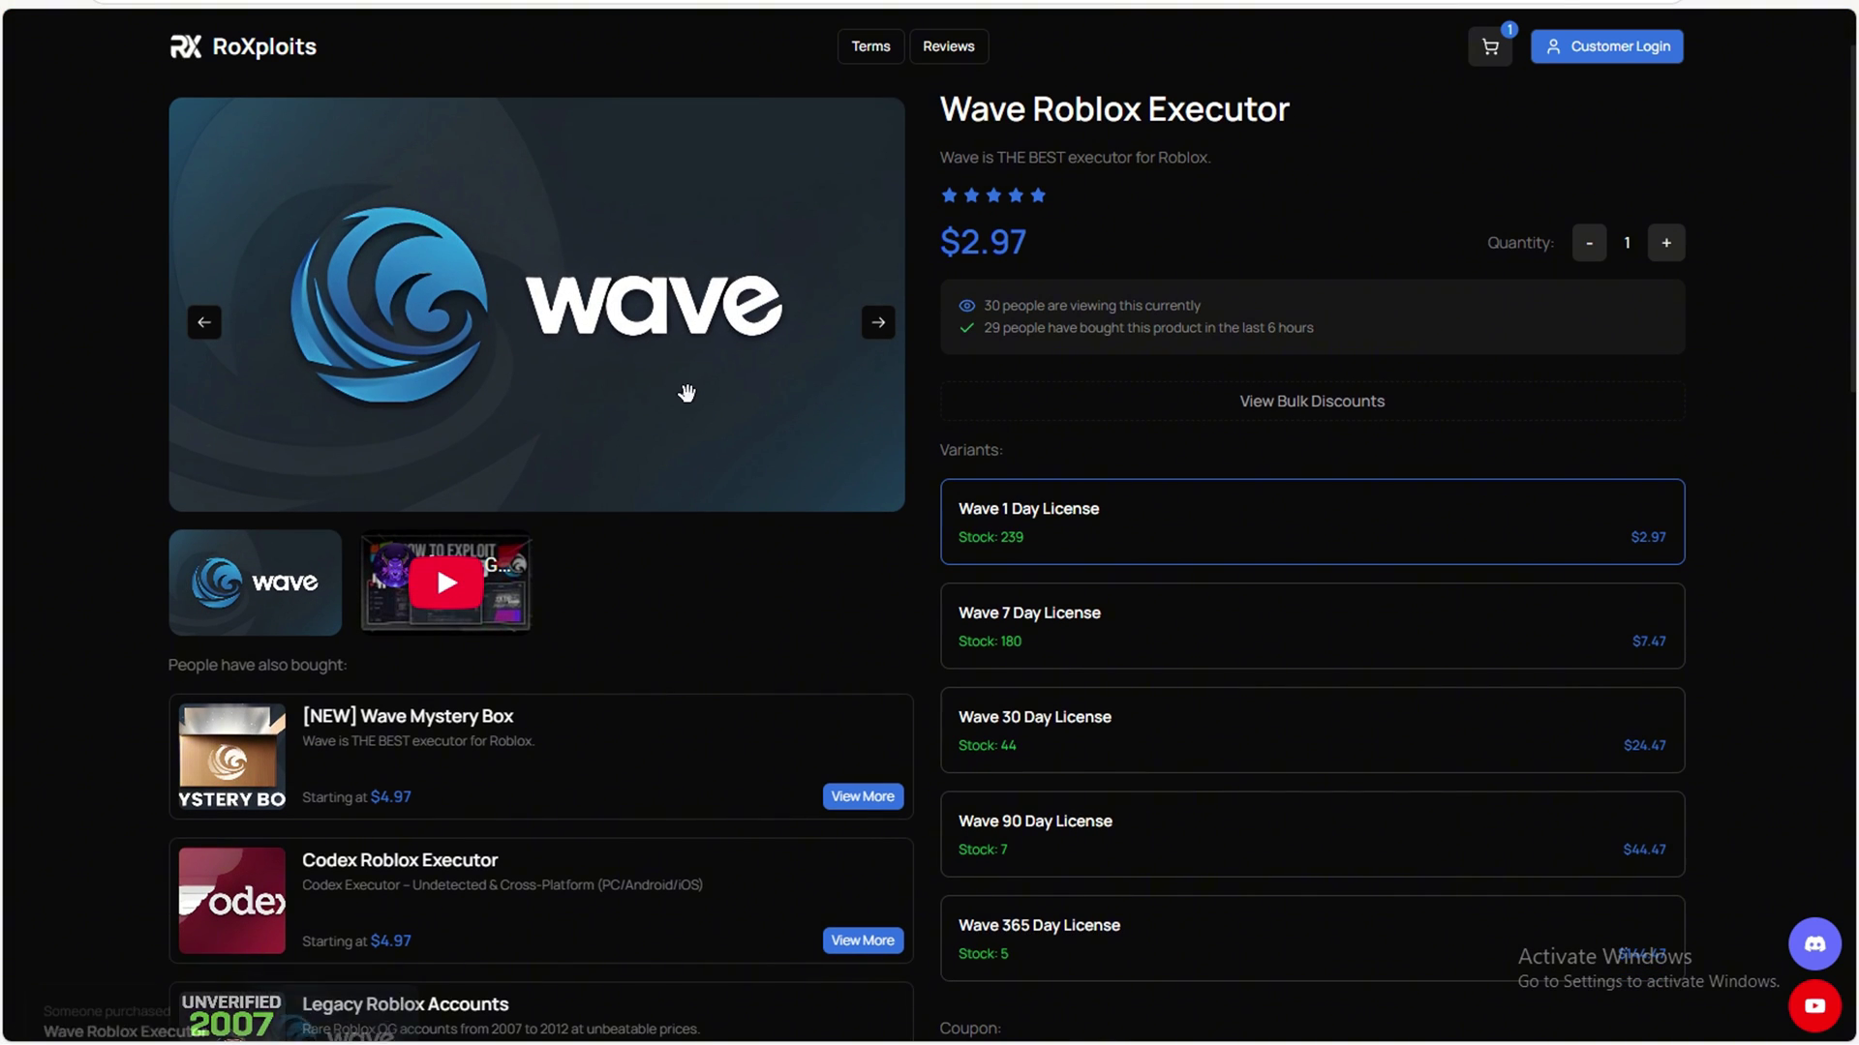
Choose the Wave 30 Day License variant and add it to the cart
scroll(548, 488, "down", 2)
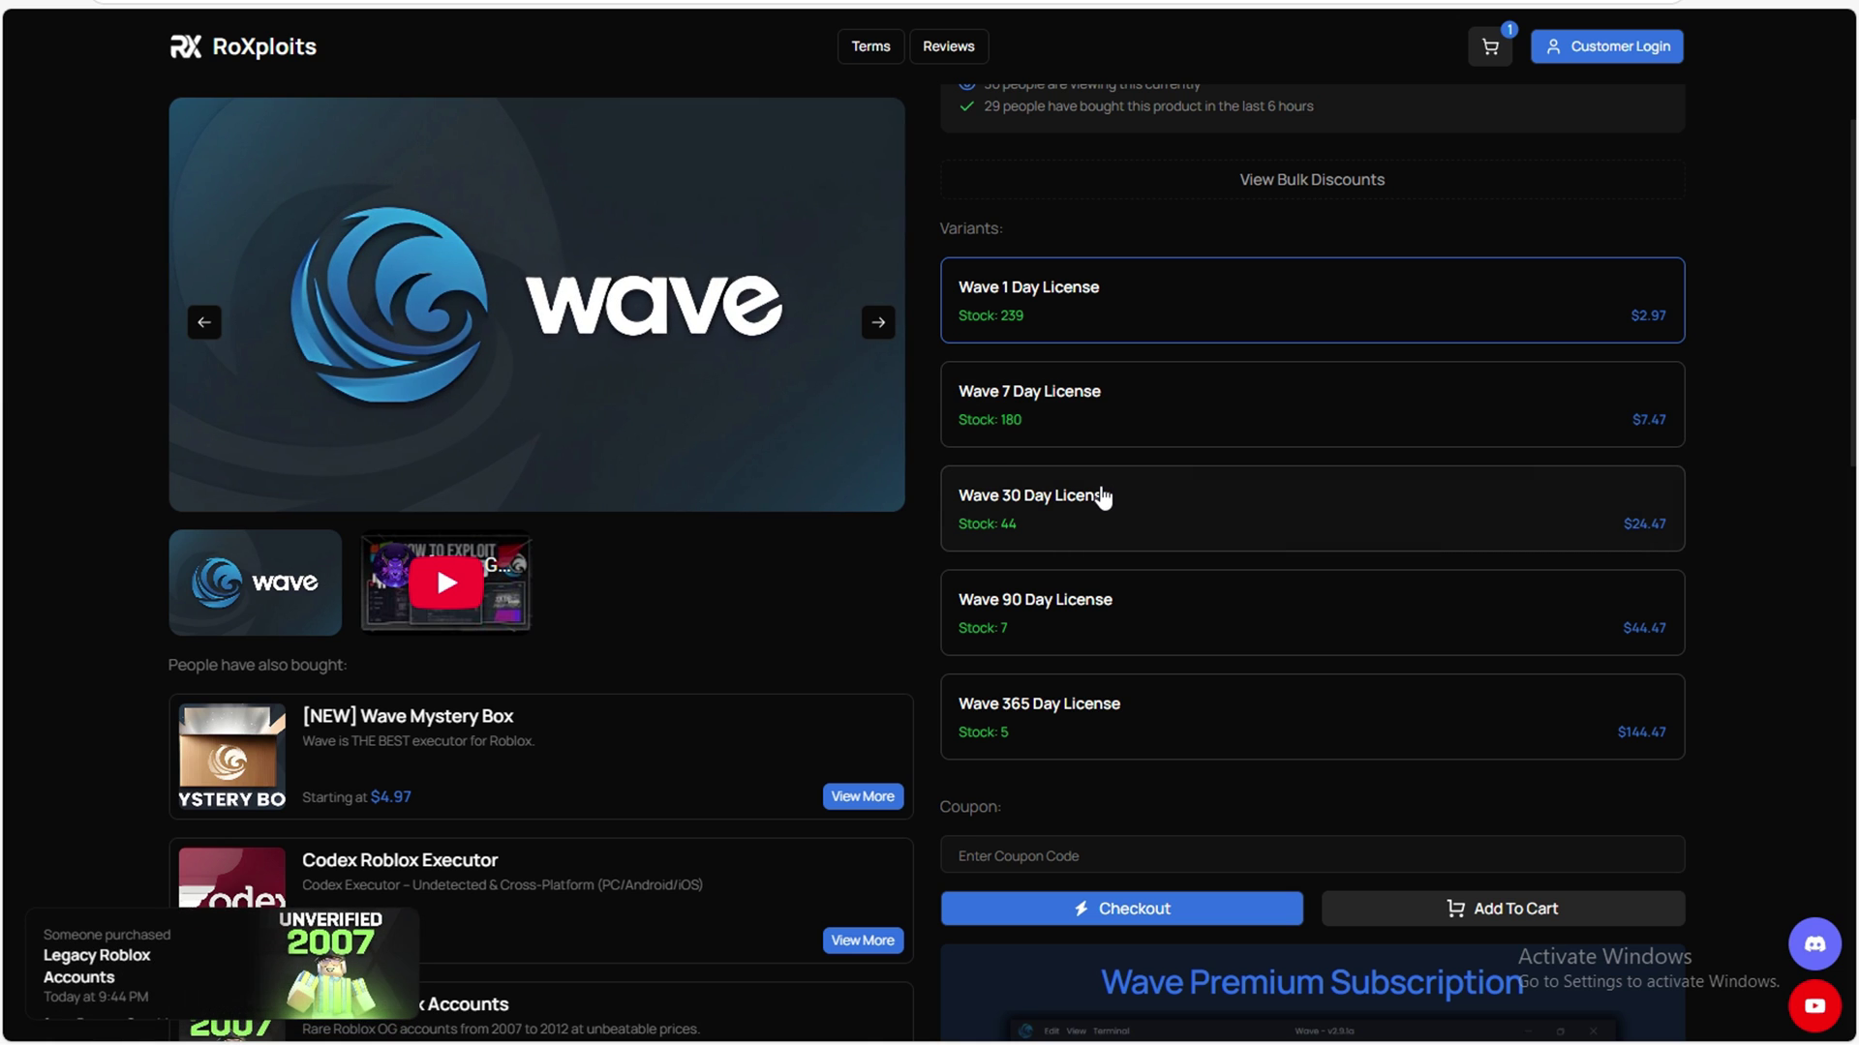
left_click(1105, 498)
scroll(1201, 532, "down", 2)
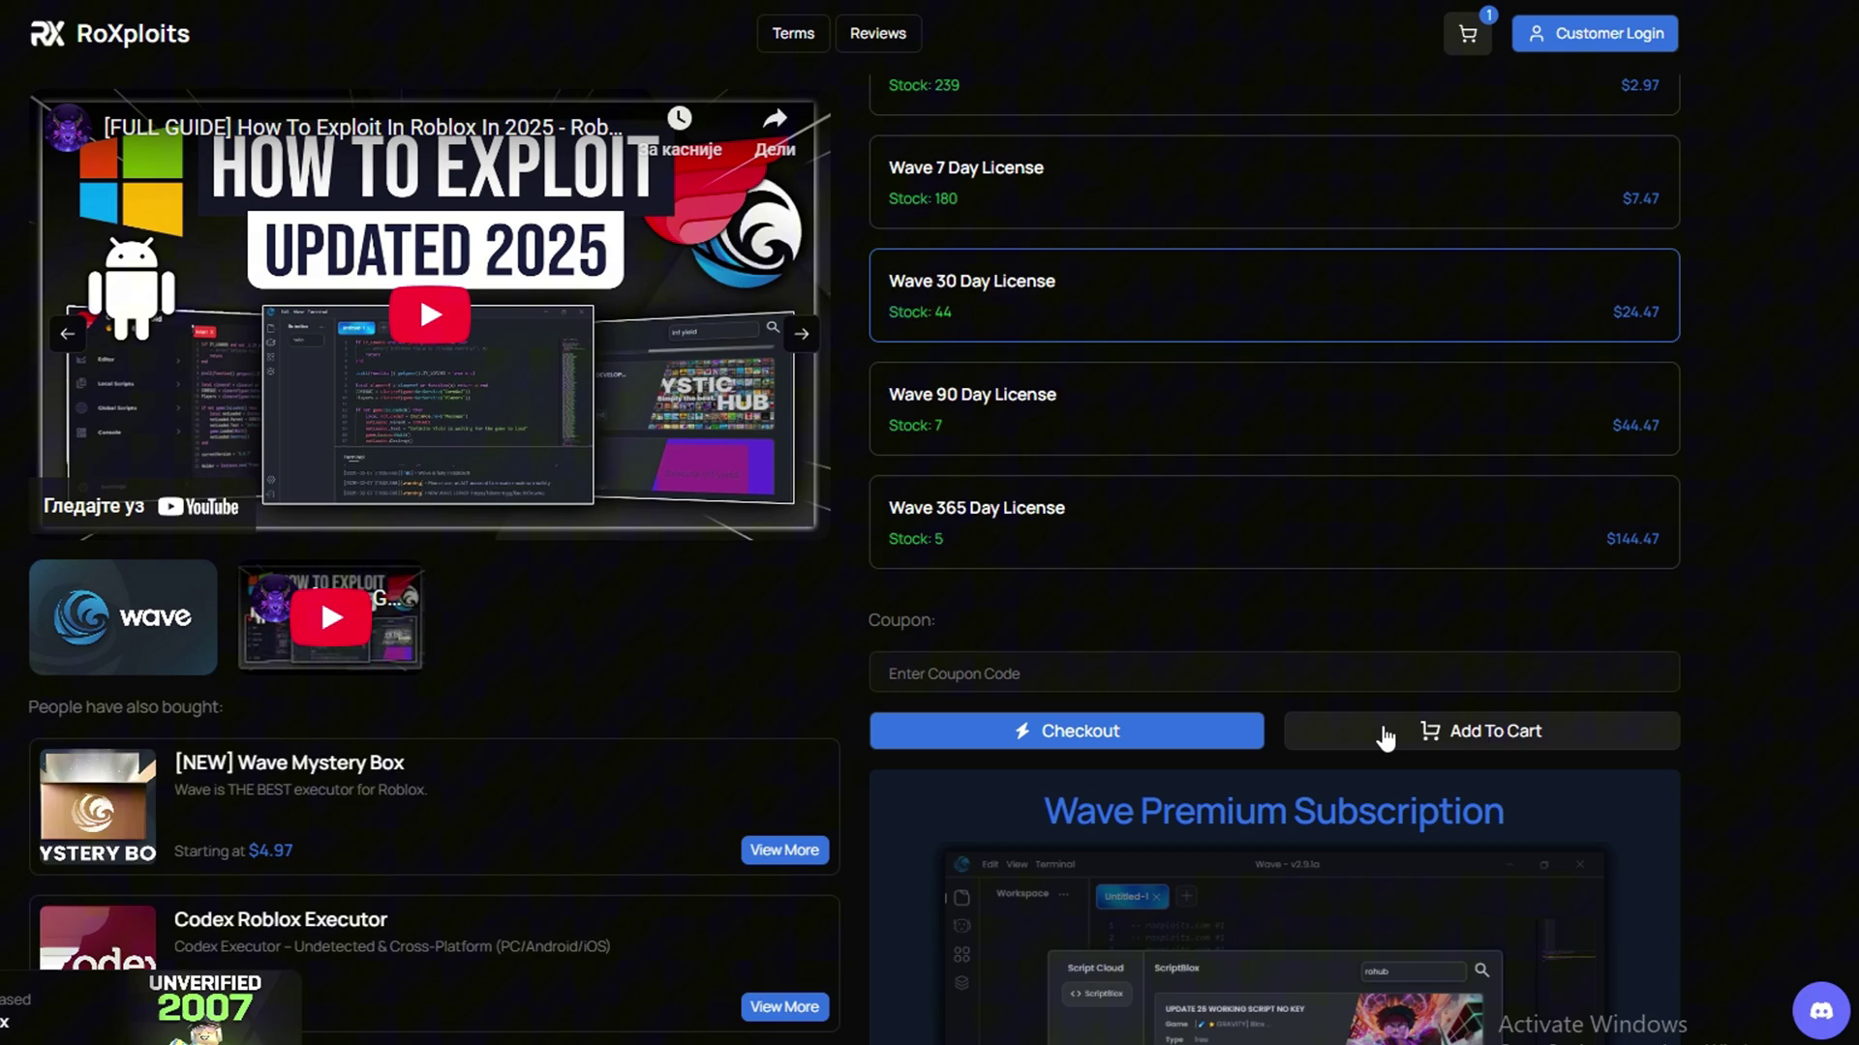
left_click(1386, 738)
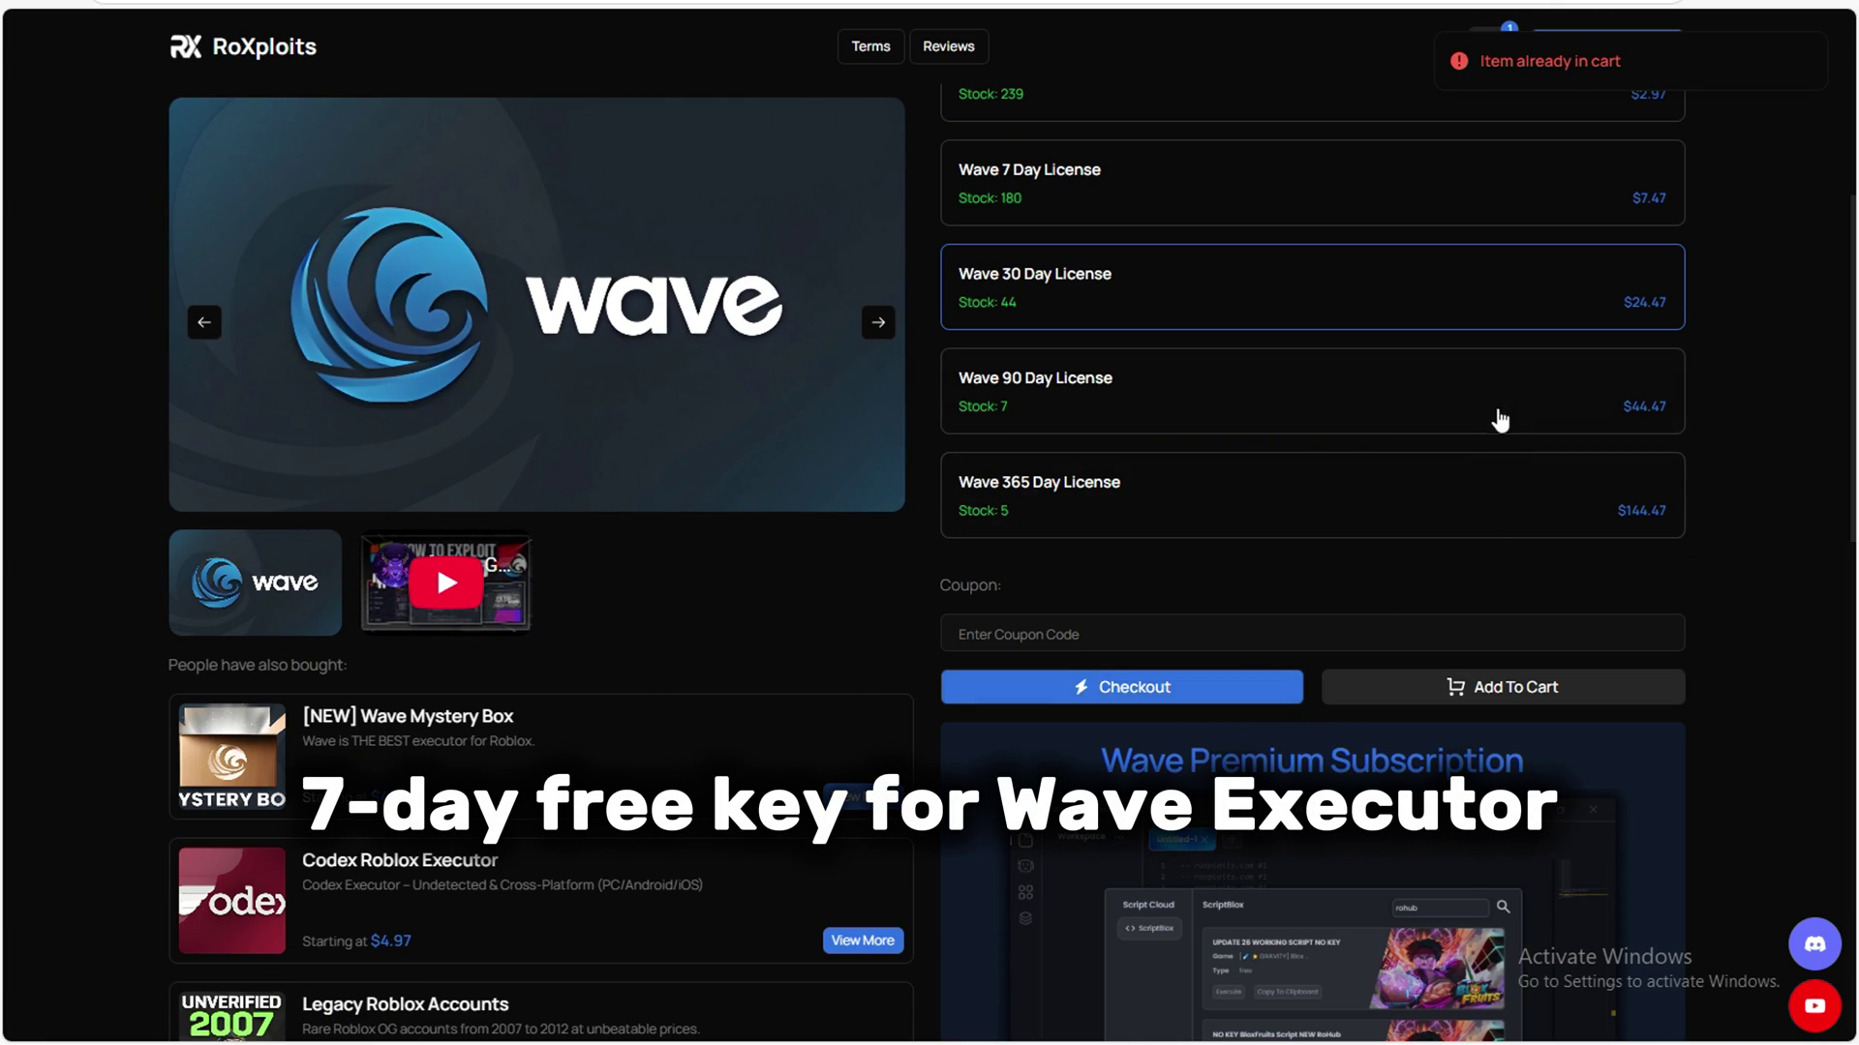
Open the shopping cart and proceed to payment for the Wave 30 Day License
scroll(1499, 419, "up", 4)
left_click(1488, 43)
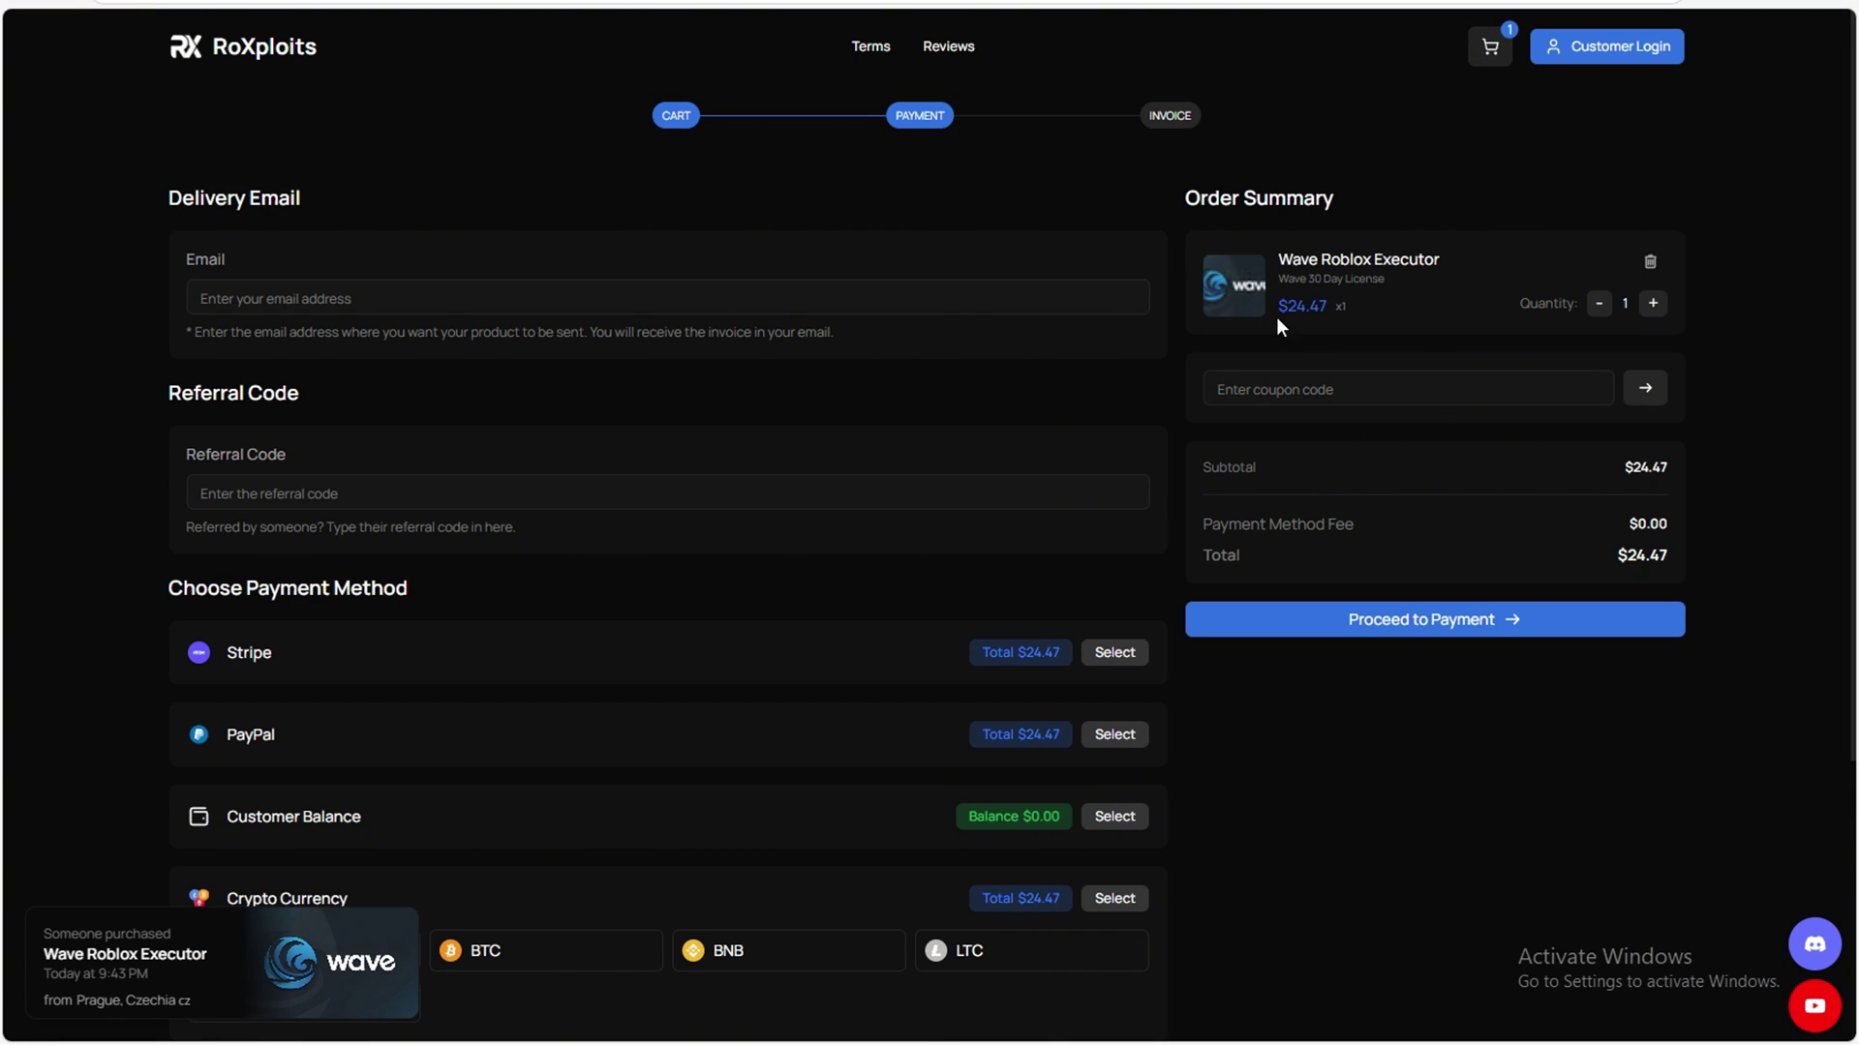
left_click(1434, 620)
Switch back to Wave, close its settings to show the Workspace, and reposition the window
key("alt+Tab")
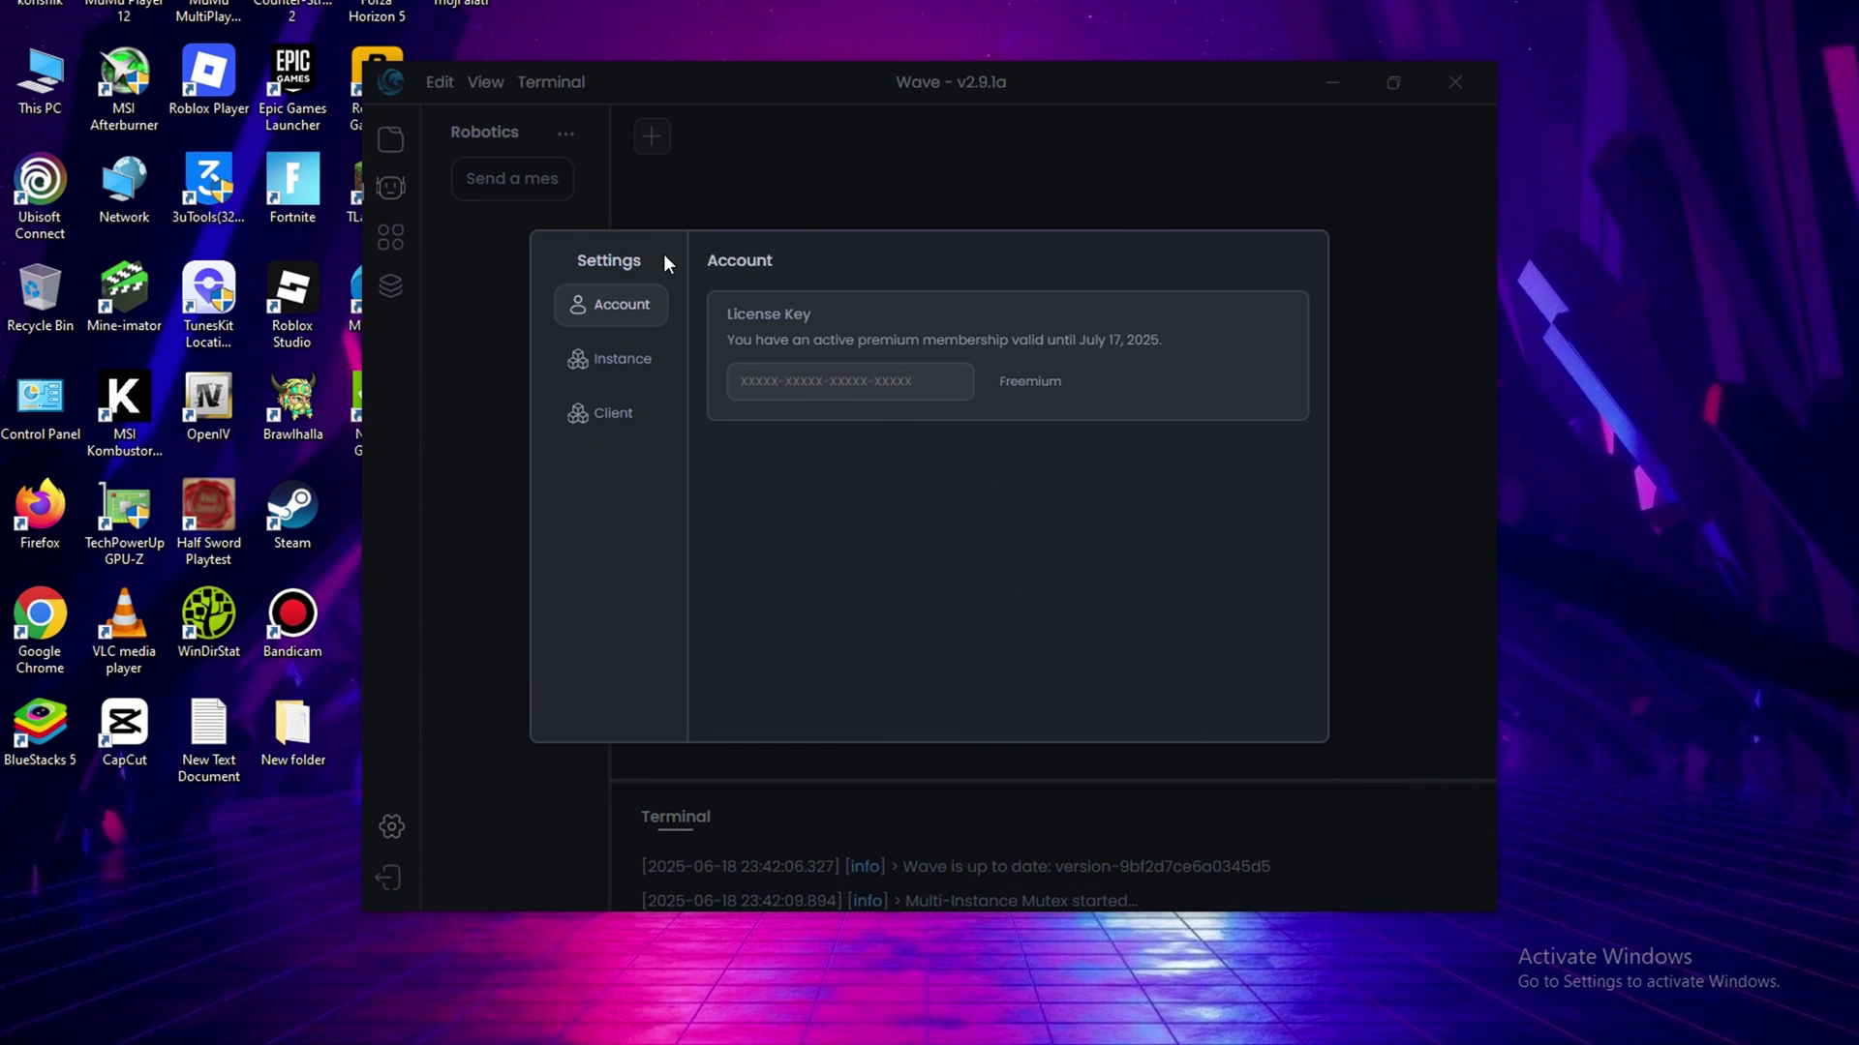
left_click(390, 140)
left_click(387, 144)
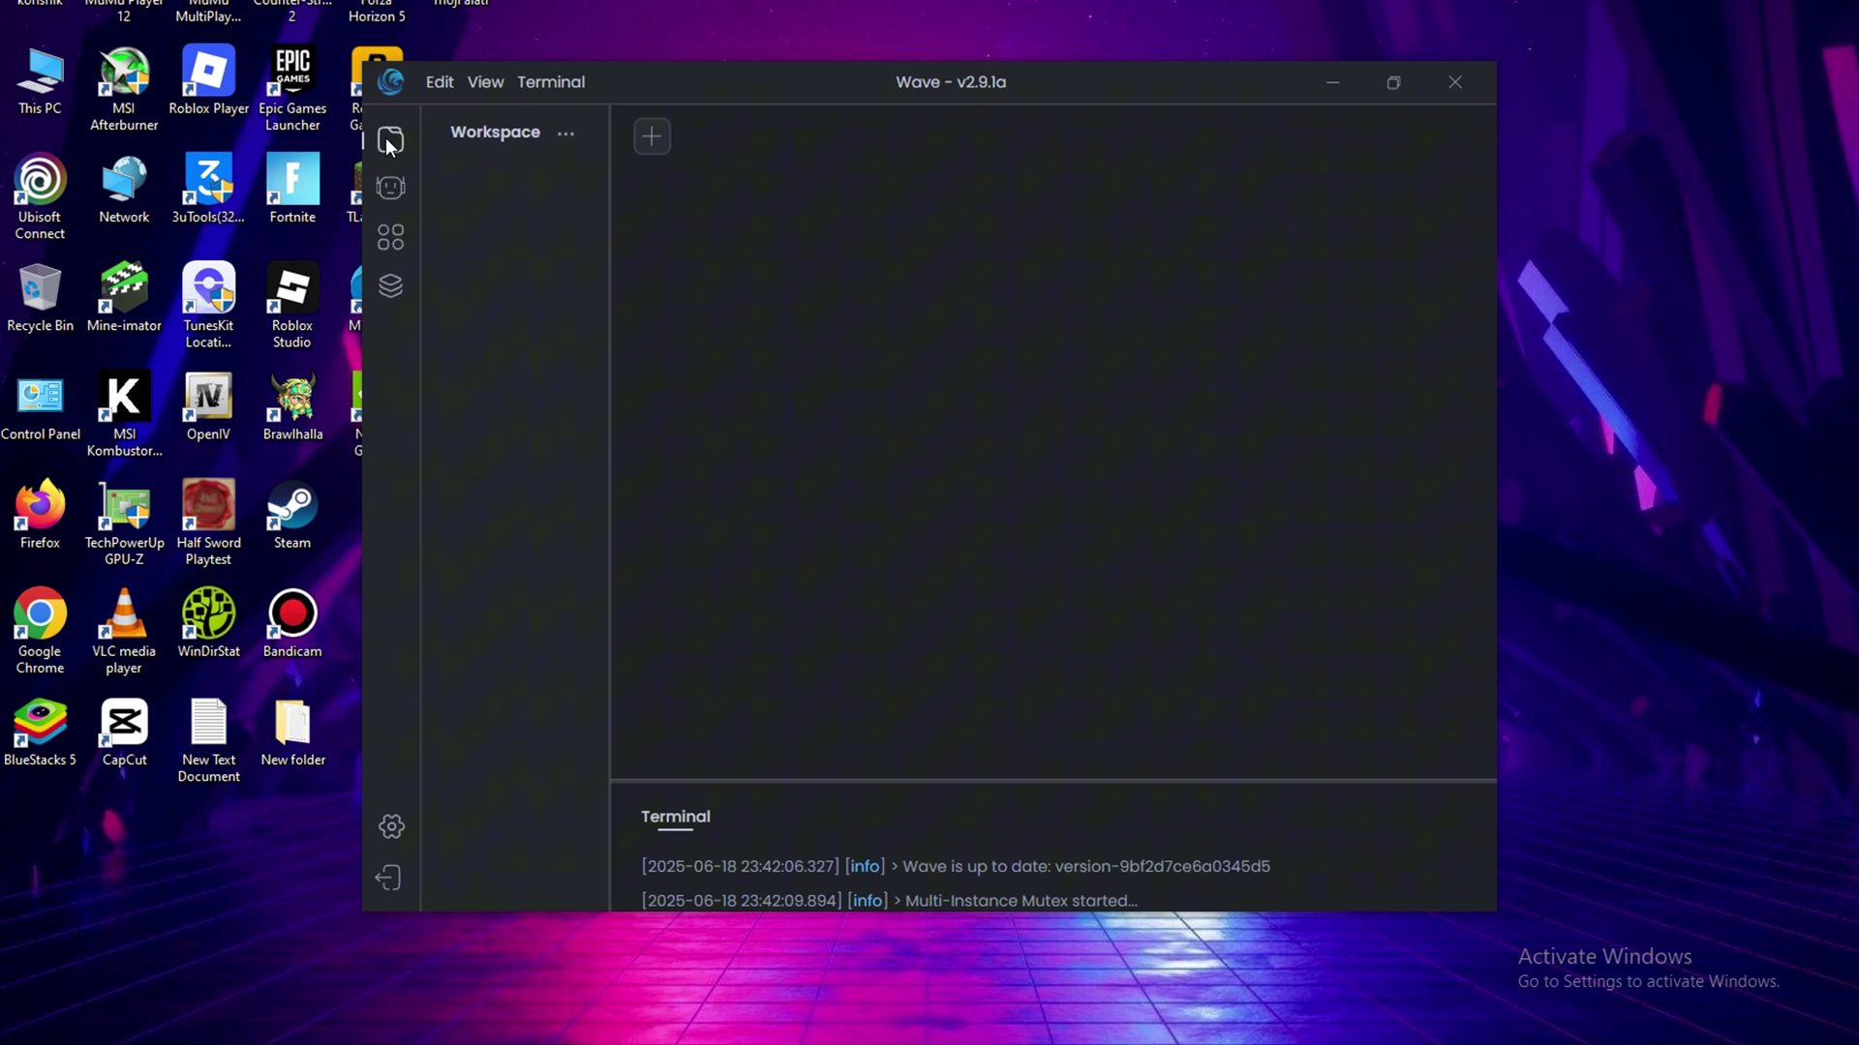
left_click_drag(908, 101, 1119, 153)
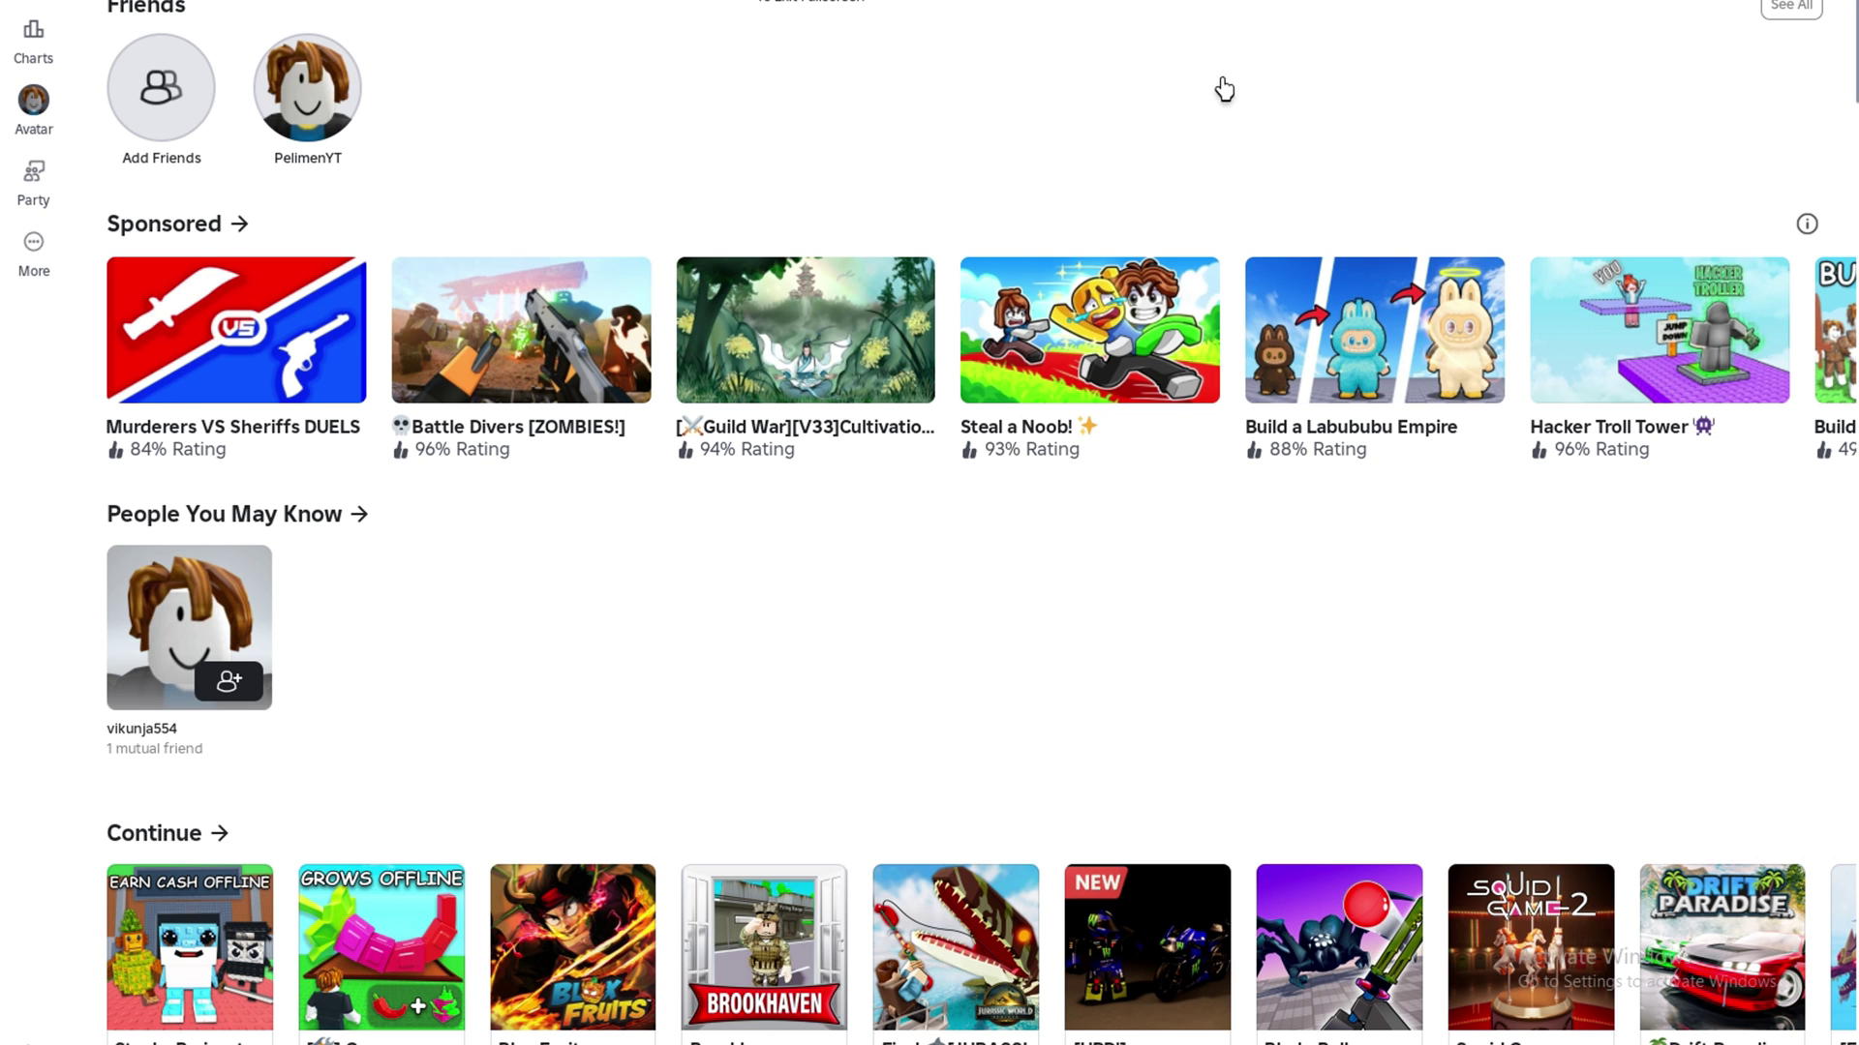
Find Grow a Garden among the recently played Roblox games and launch it
scroll(651, 810, "down", 3)
scroll(1320, 536, "up", 3)
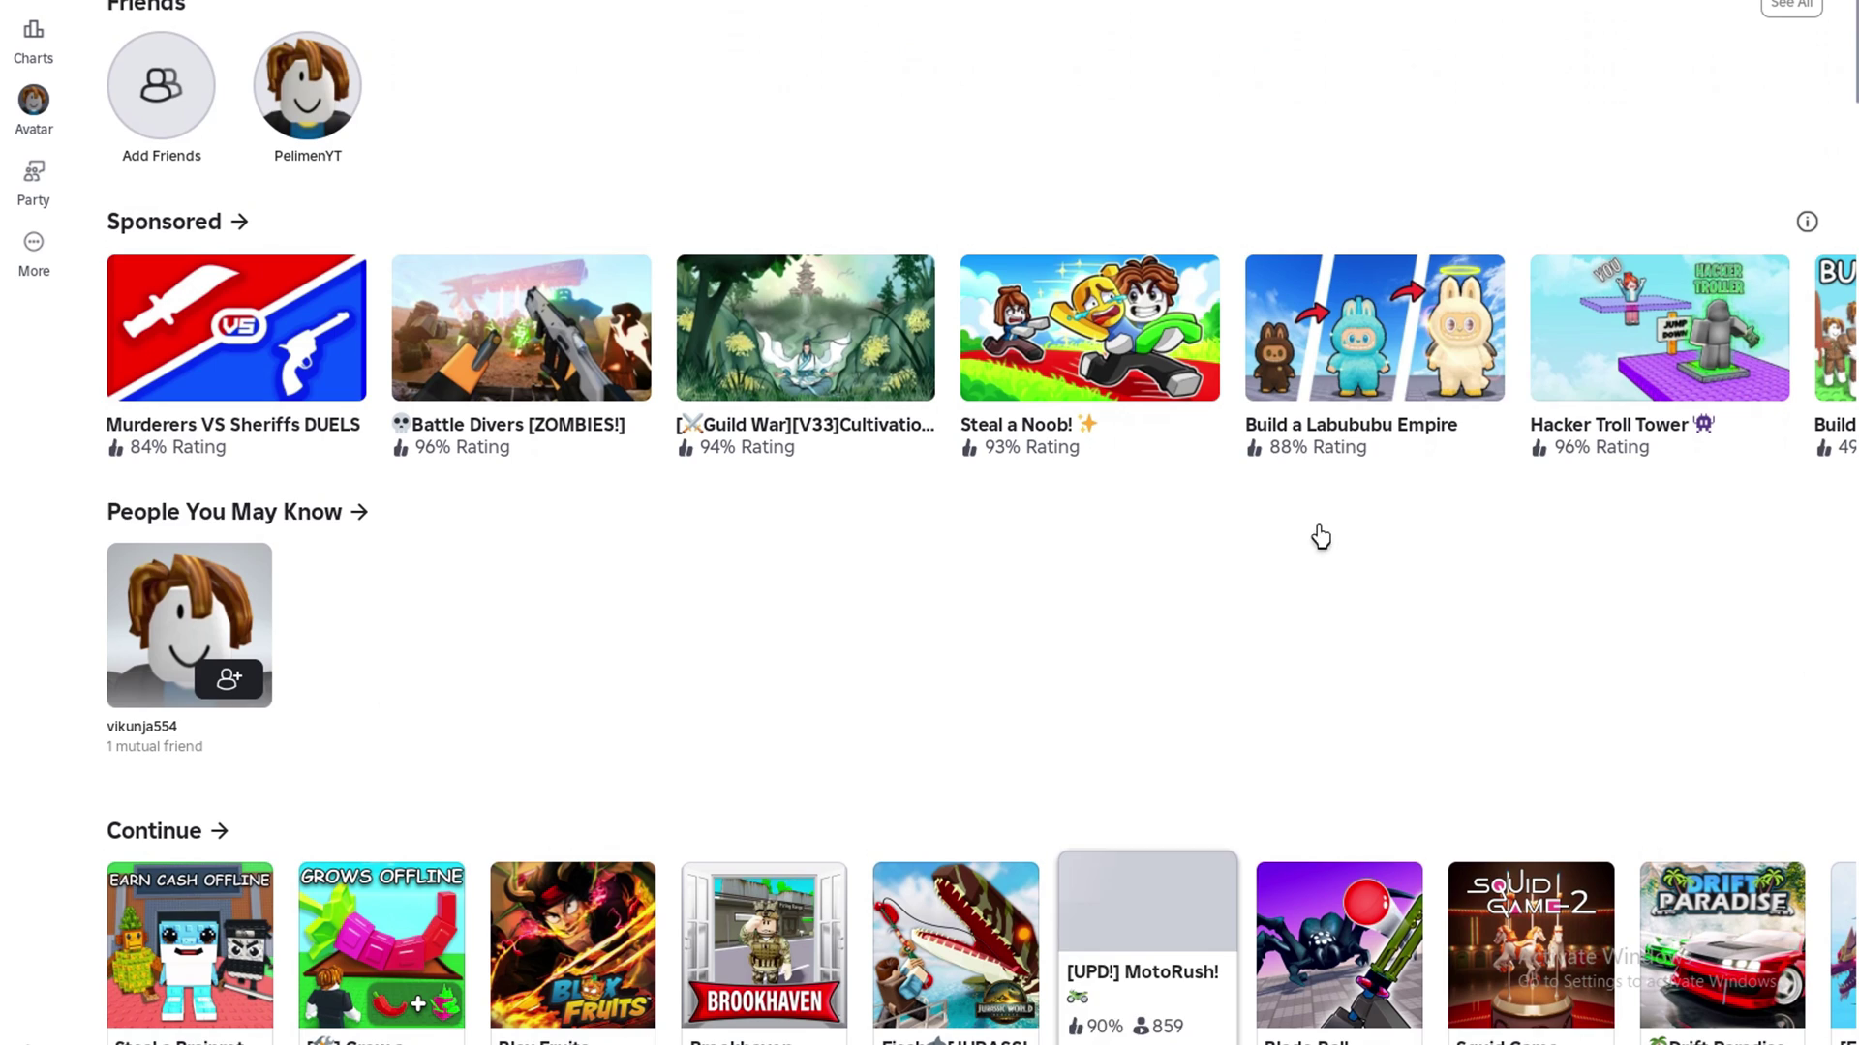
scroll(500, 687, "down", 3)
left_click(387, 639)
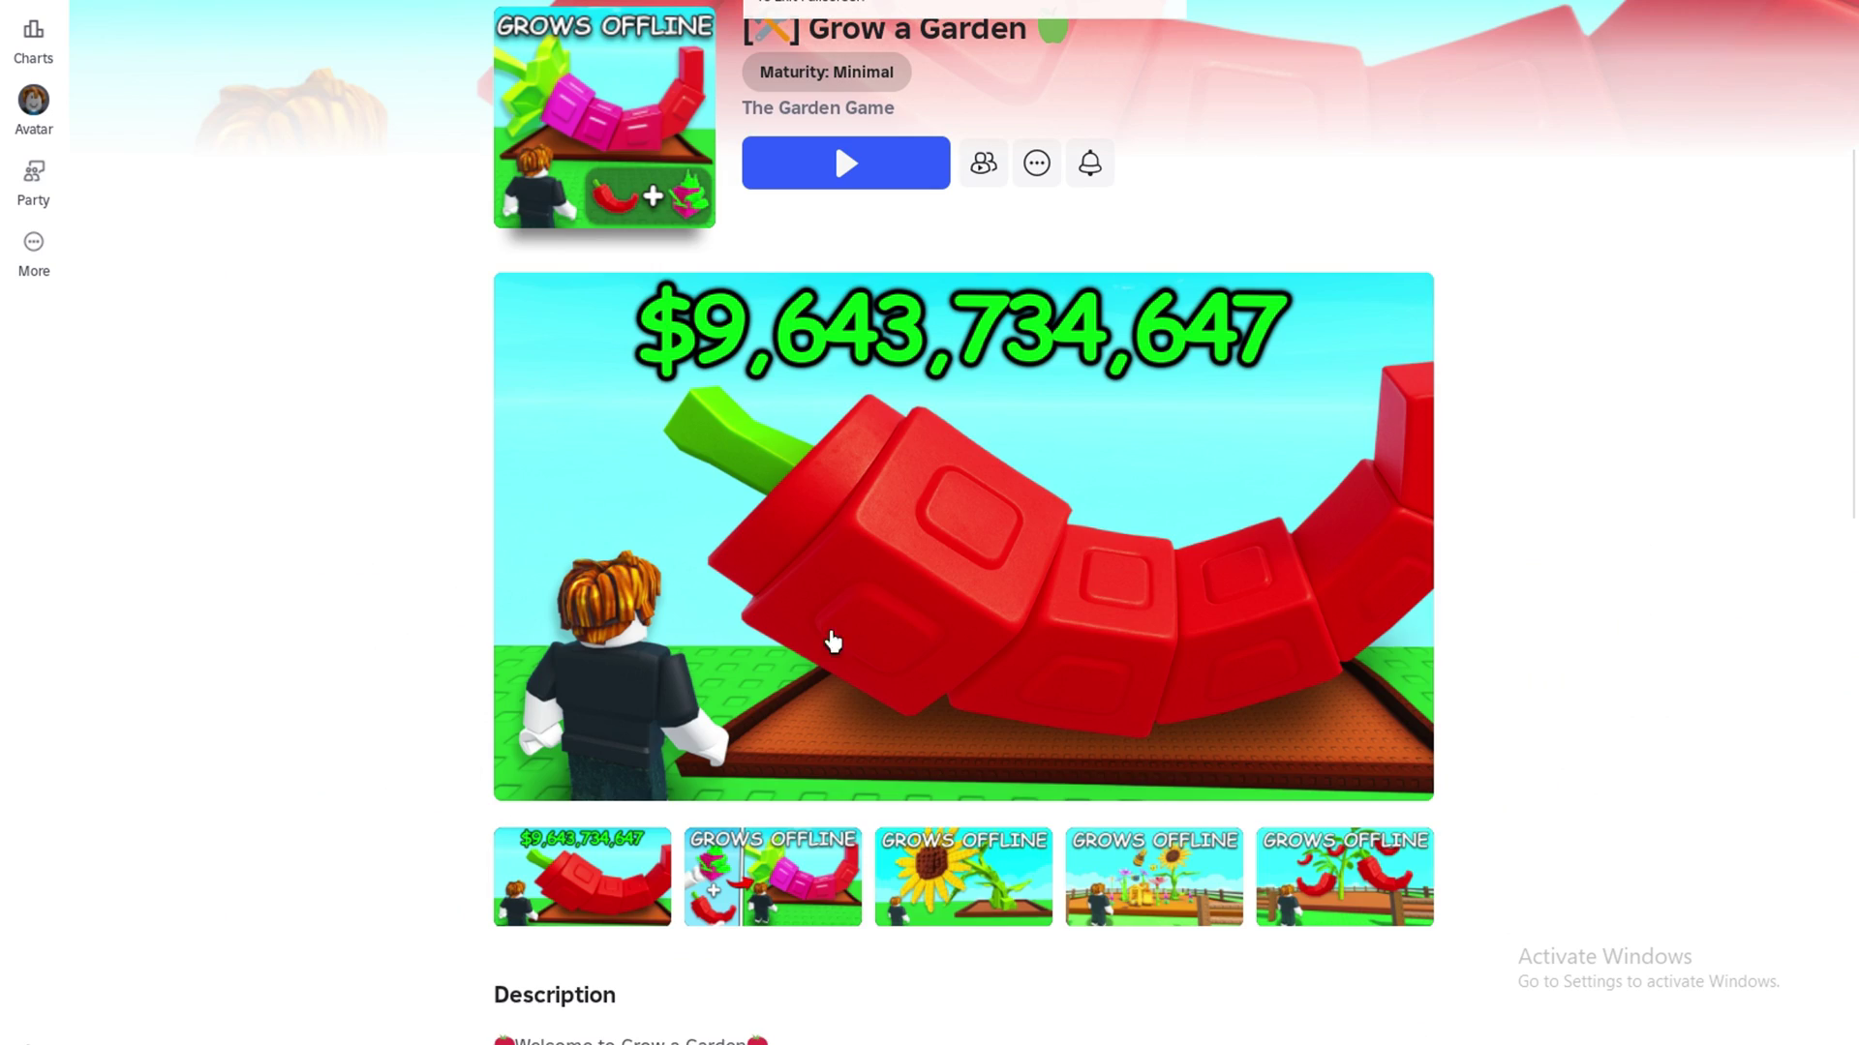
left_click(885, 170)
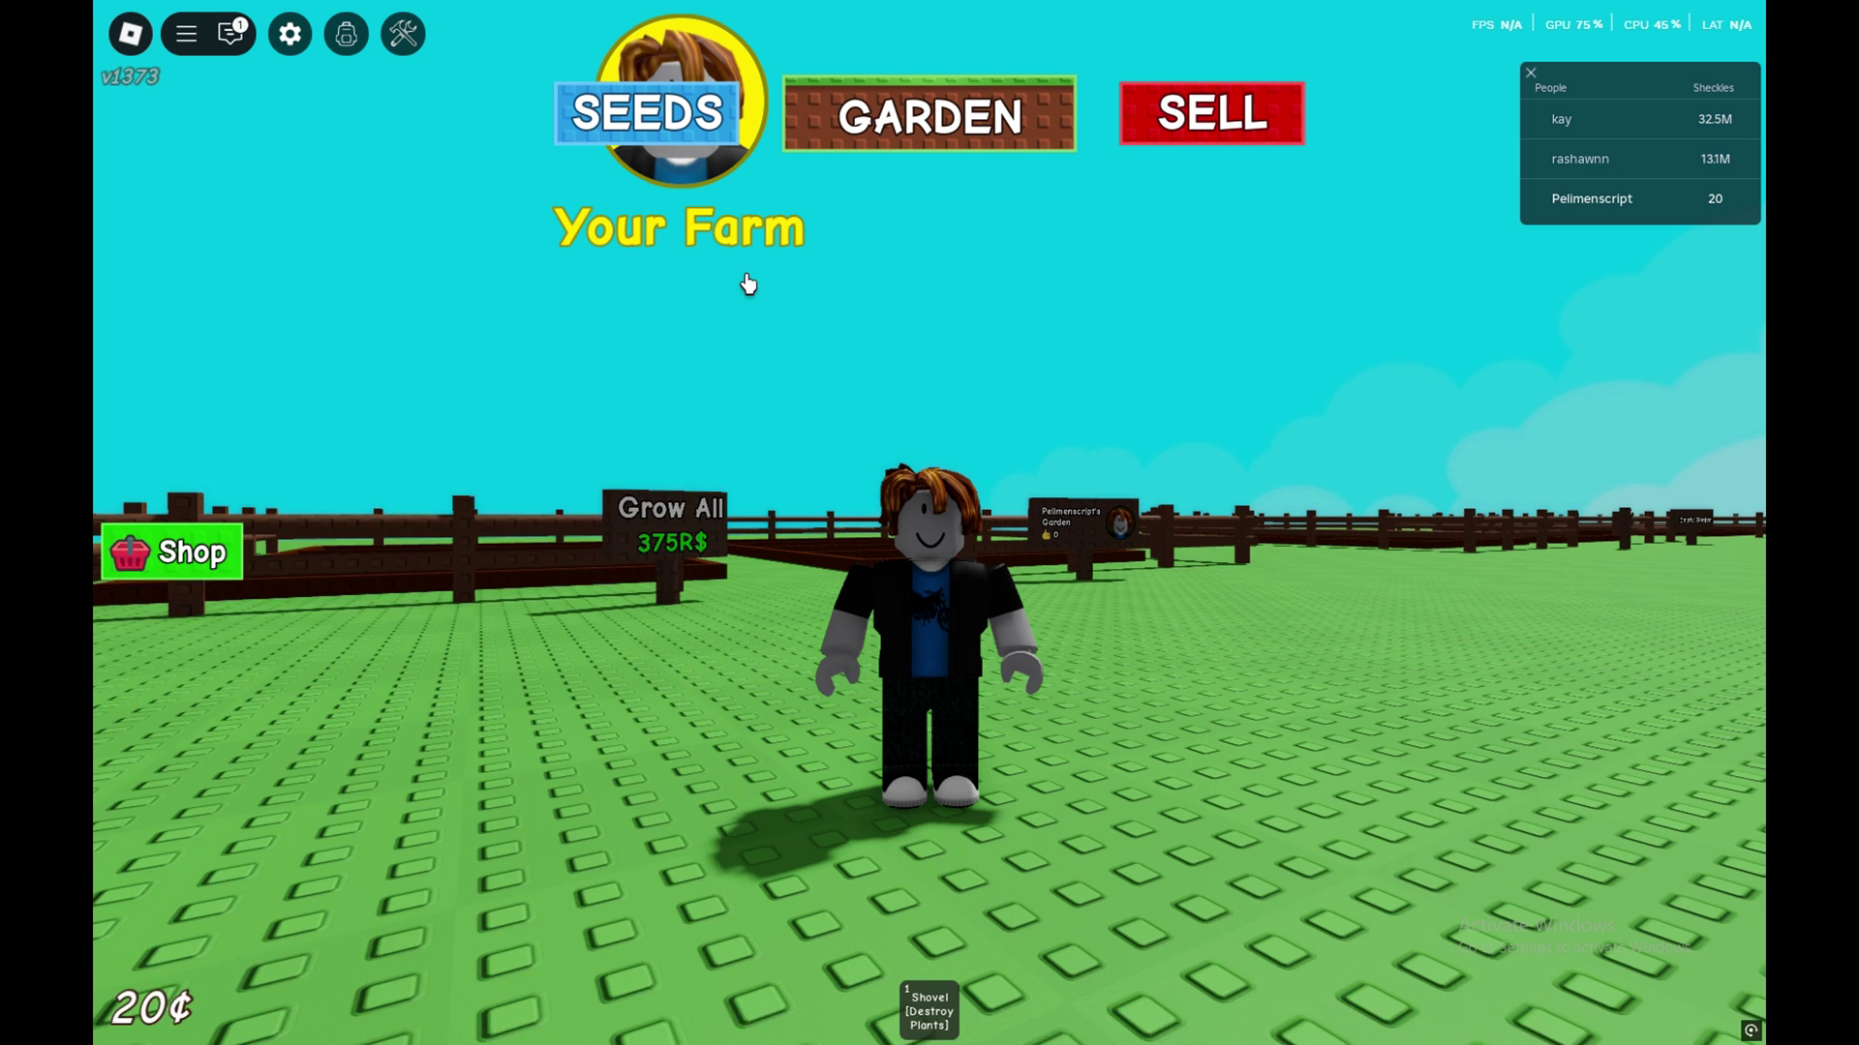
Bring the Wave window in front of the running Roblox game and adjust its position
key("super")
left_click(1041, 1028)
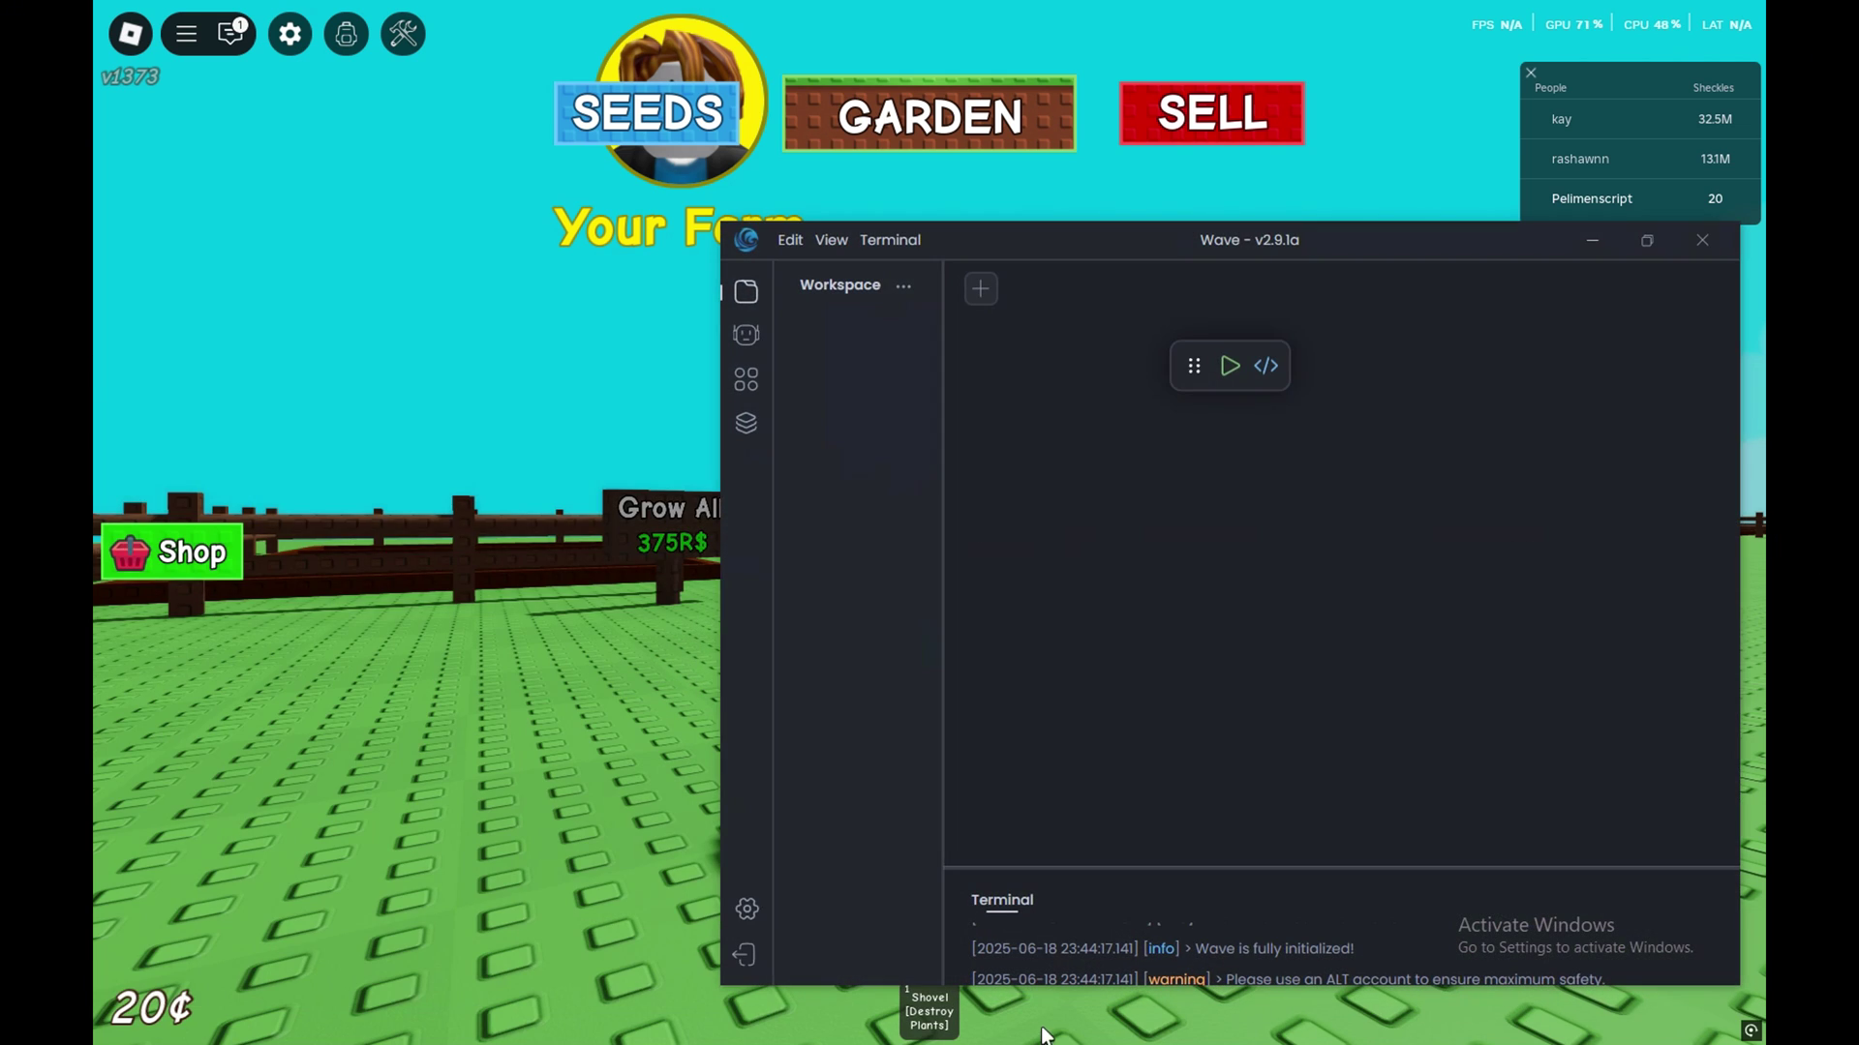
mouse_move(1061, 256)
left_mouse_down()
mouse_move(1029, 232)
mouse_move(1063, 250)
left_mouse_up()
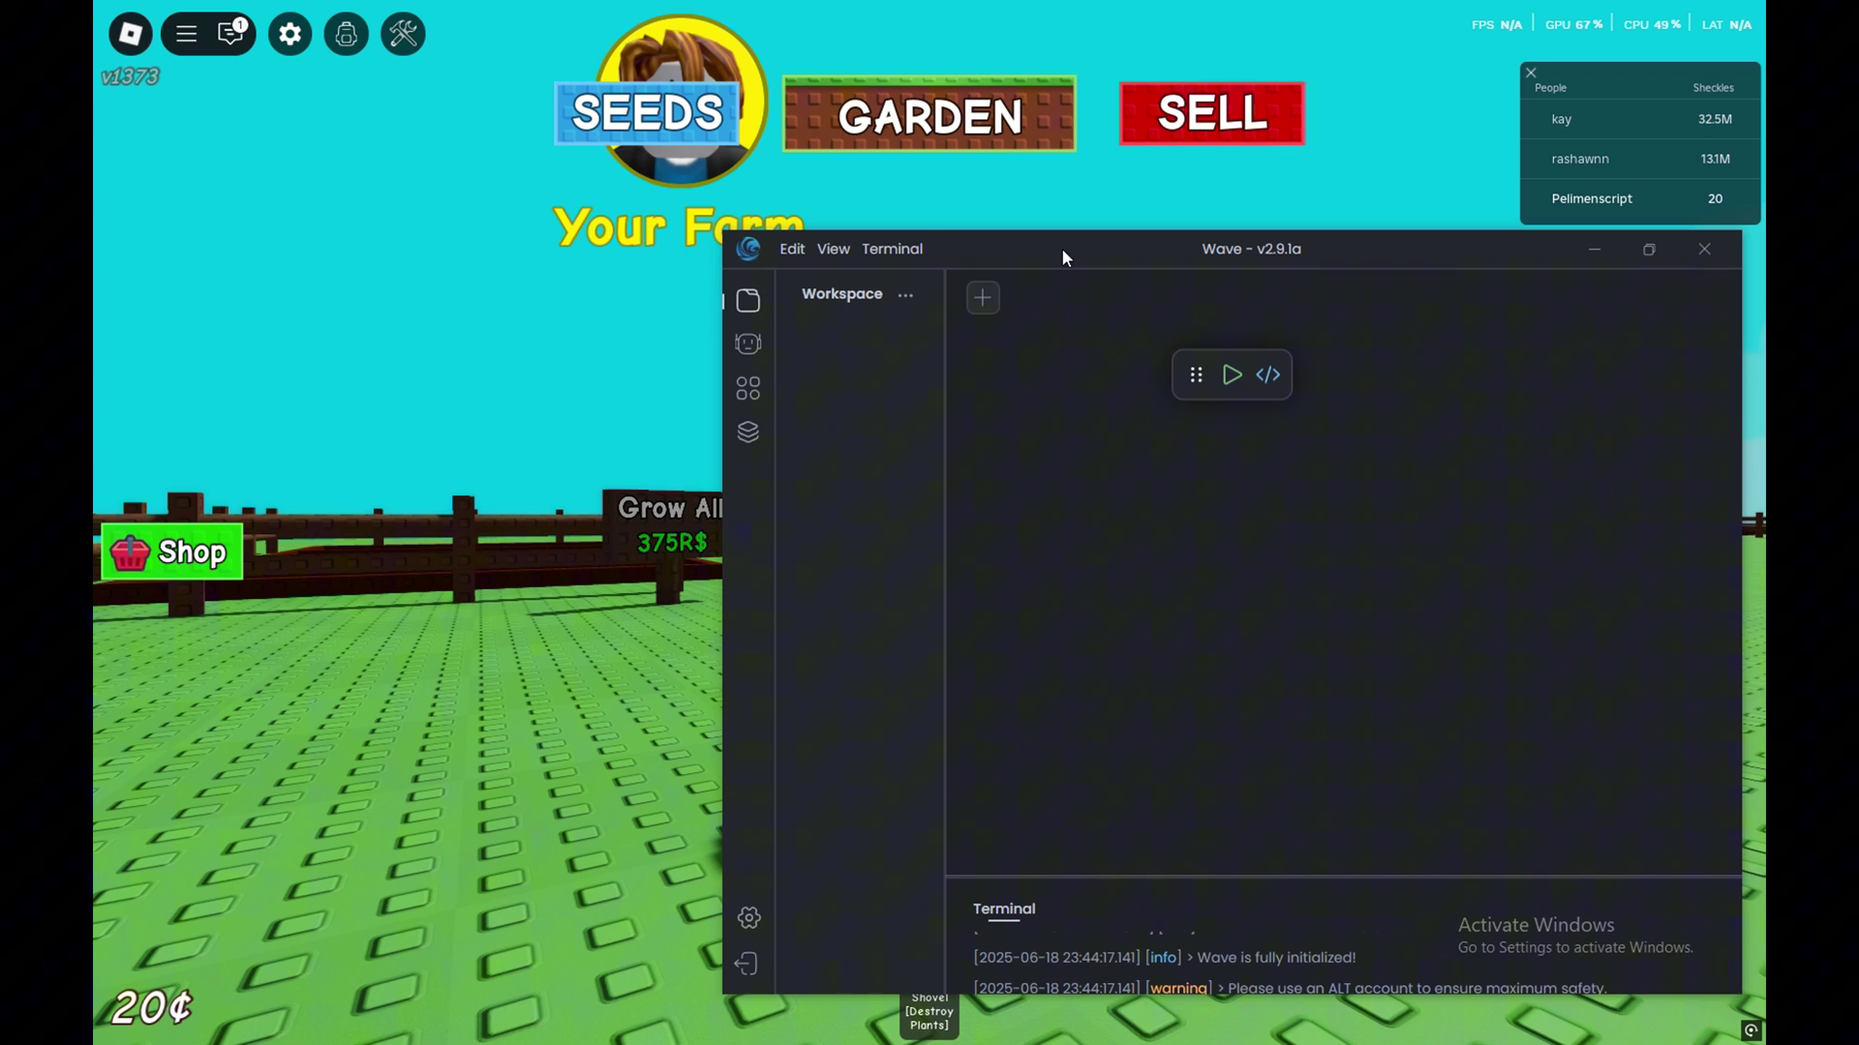
Create a new script tab in Wave, paste the BlueX-Hub loader script from raw.githubusercontent.com into it and execute it
left_click(980, 303)
right_click(1012, 340)
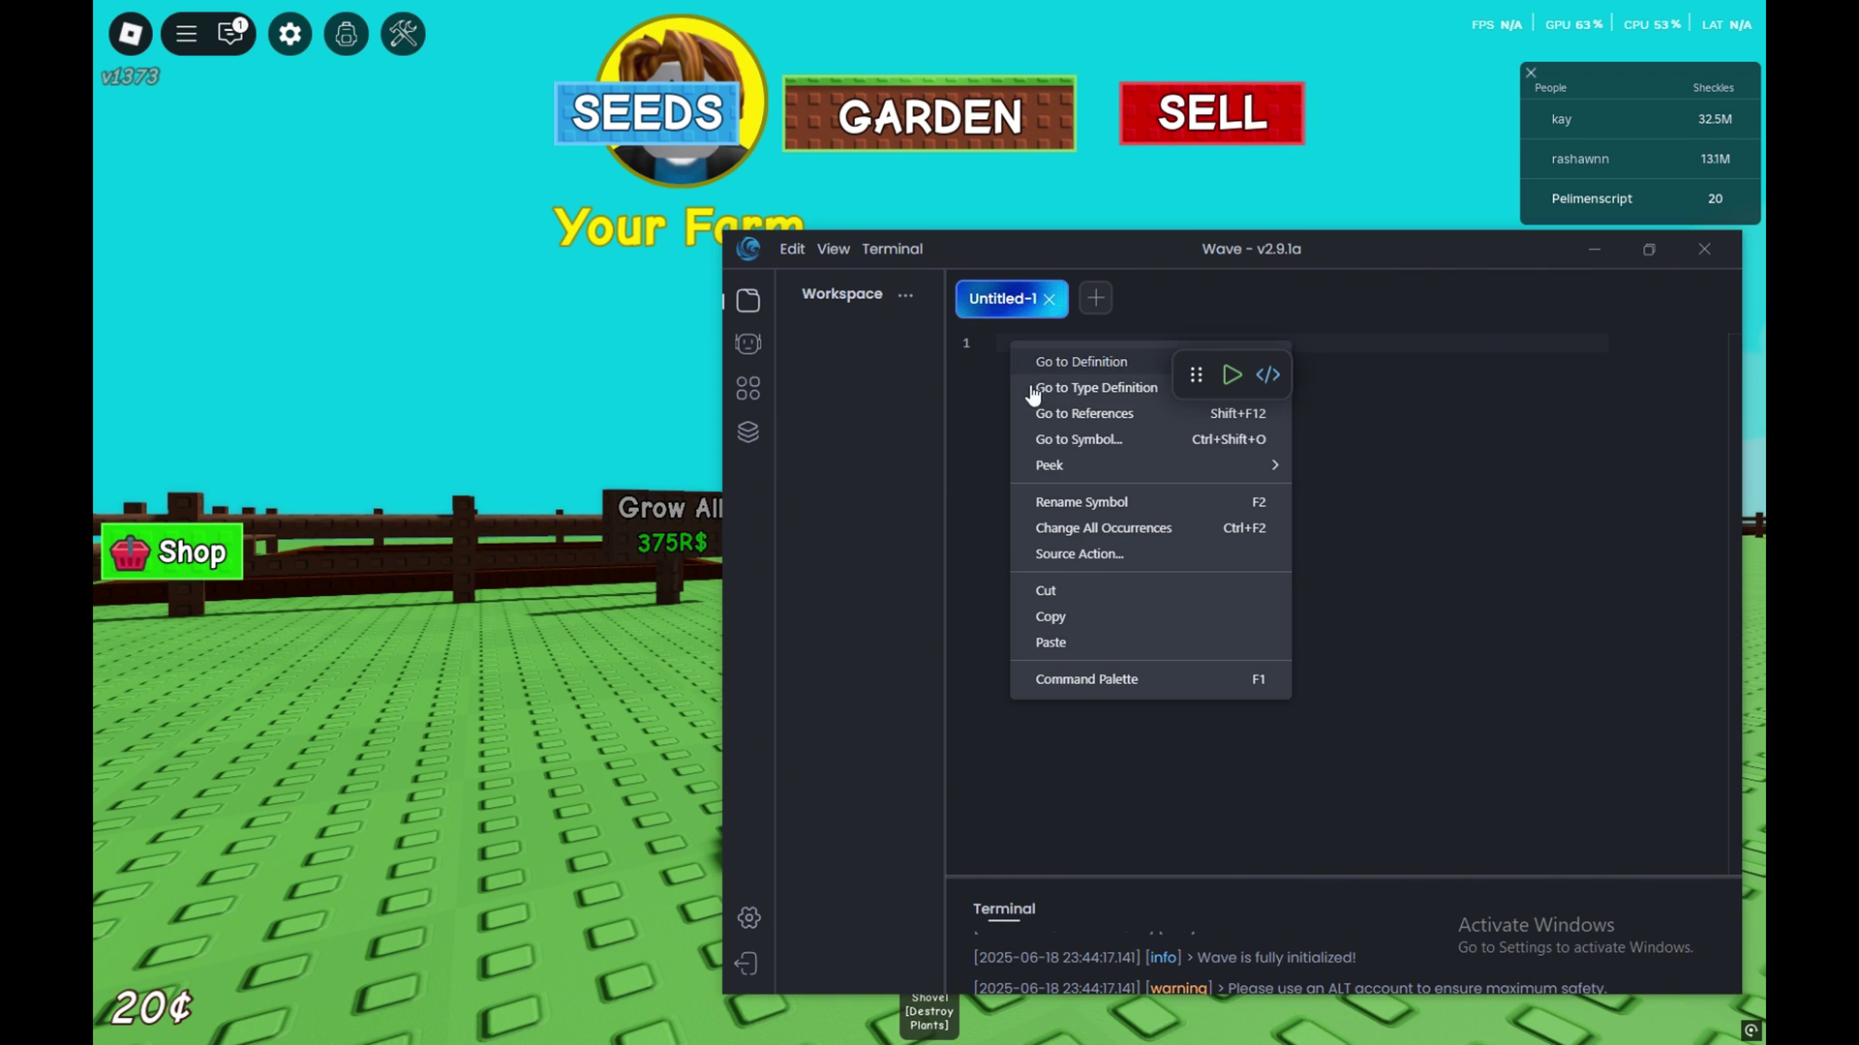
left_click(1064, 639)
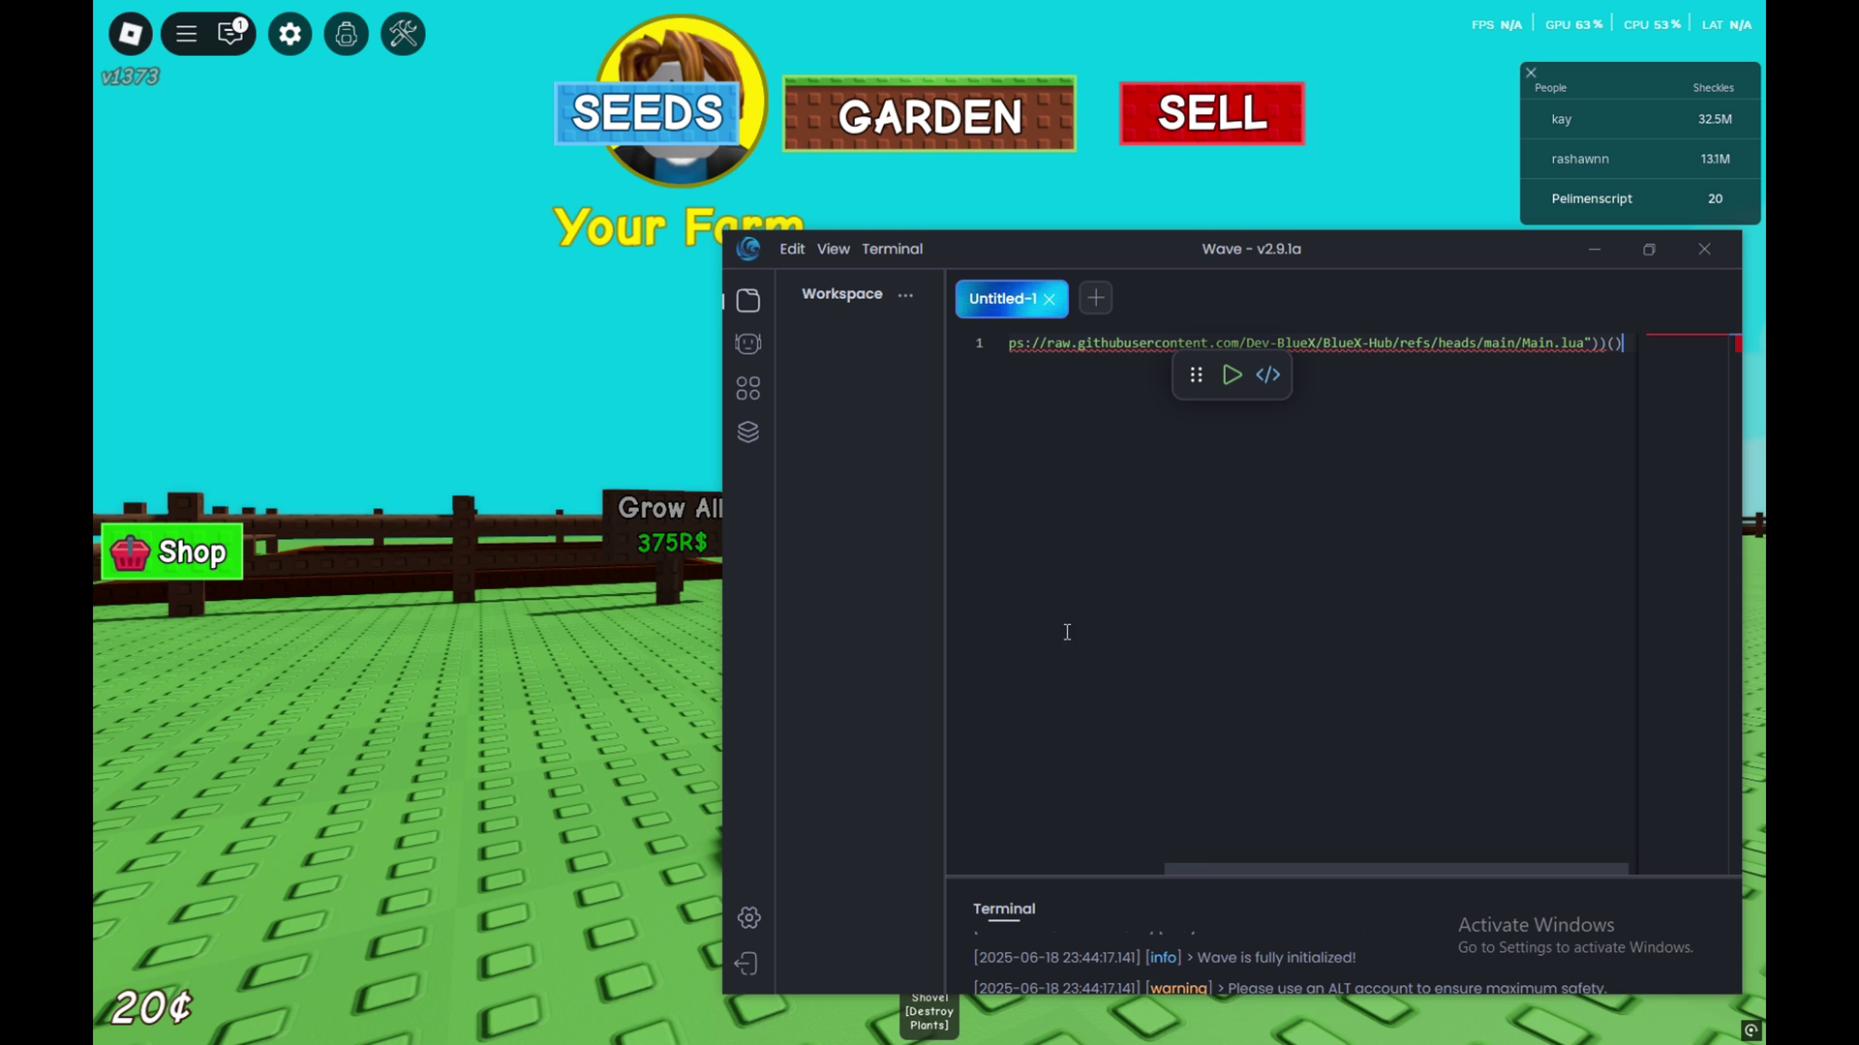
left_click(1230, 377)
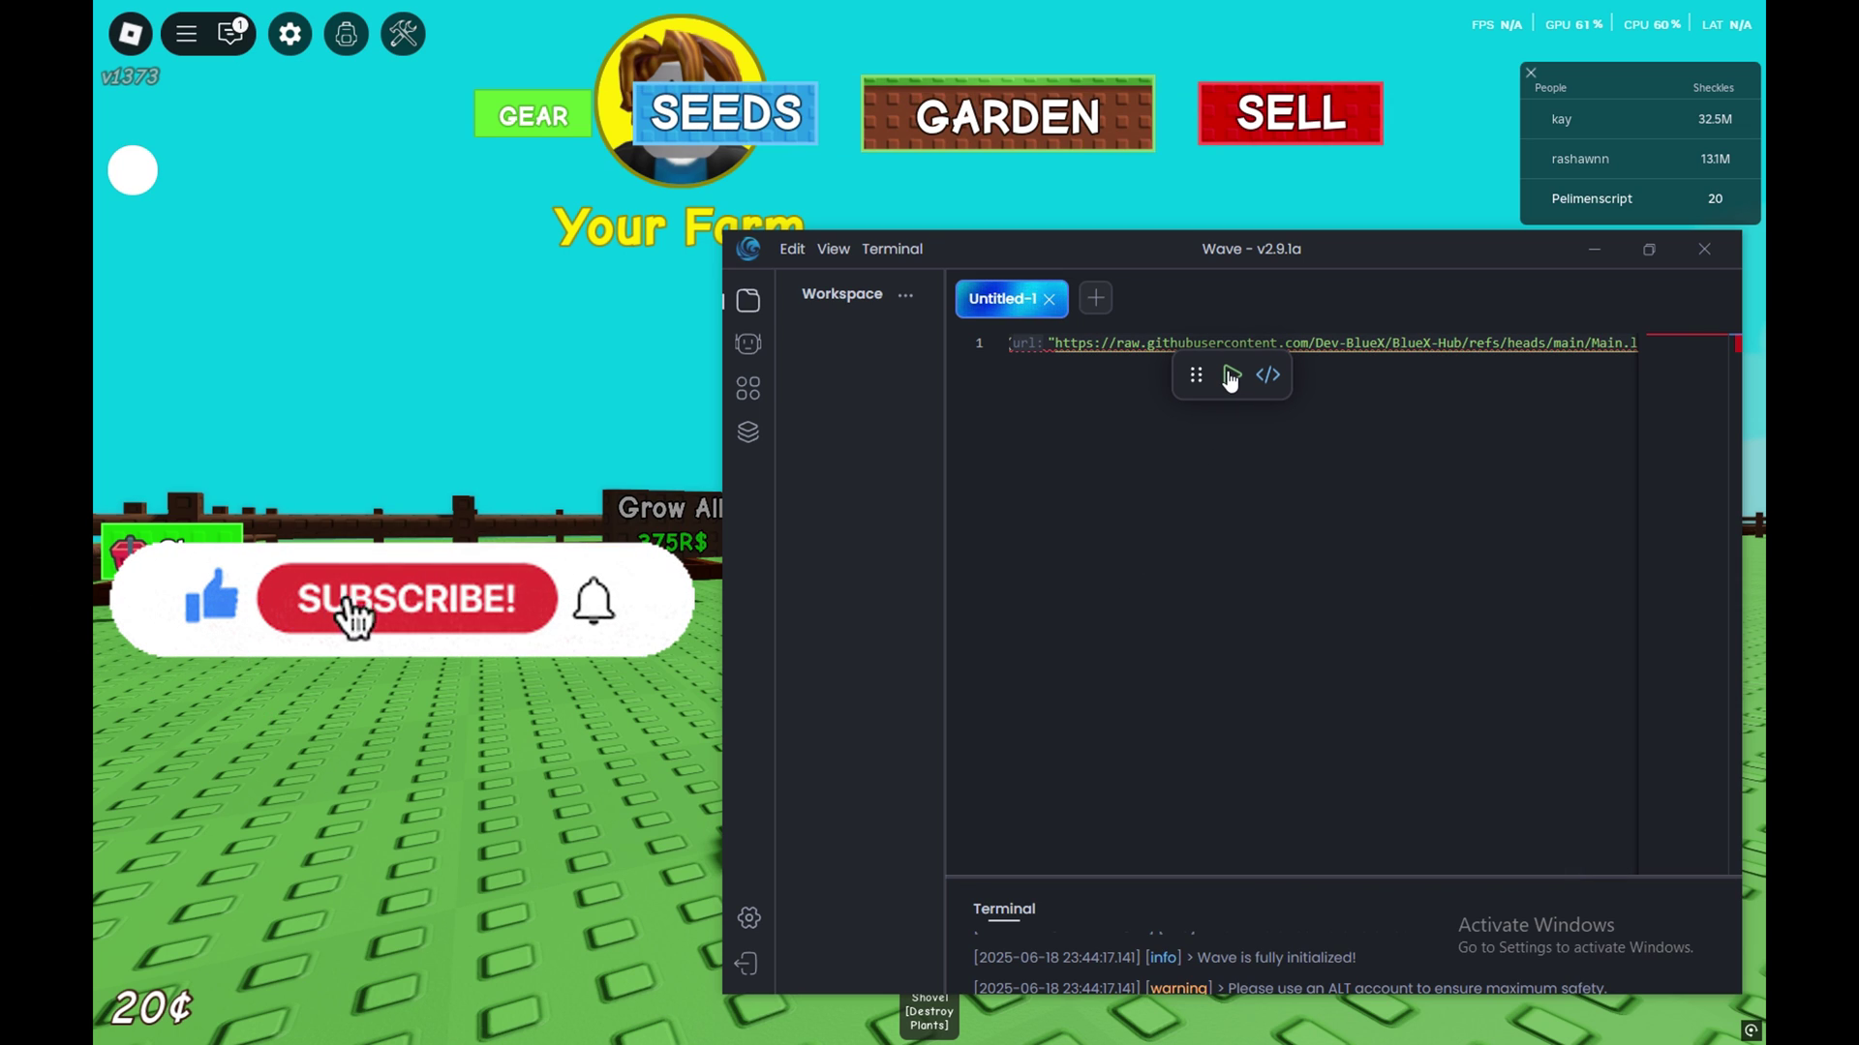
Minimize Wave, reposition the Blue X Hub window over the game, and toggle its interface off and back on
left_click(1595, 250)
left_click_drag(902, 422, 895, 360)
left_click(134, 173)
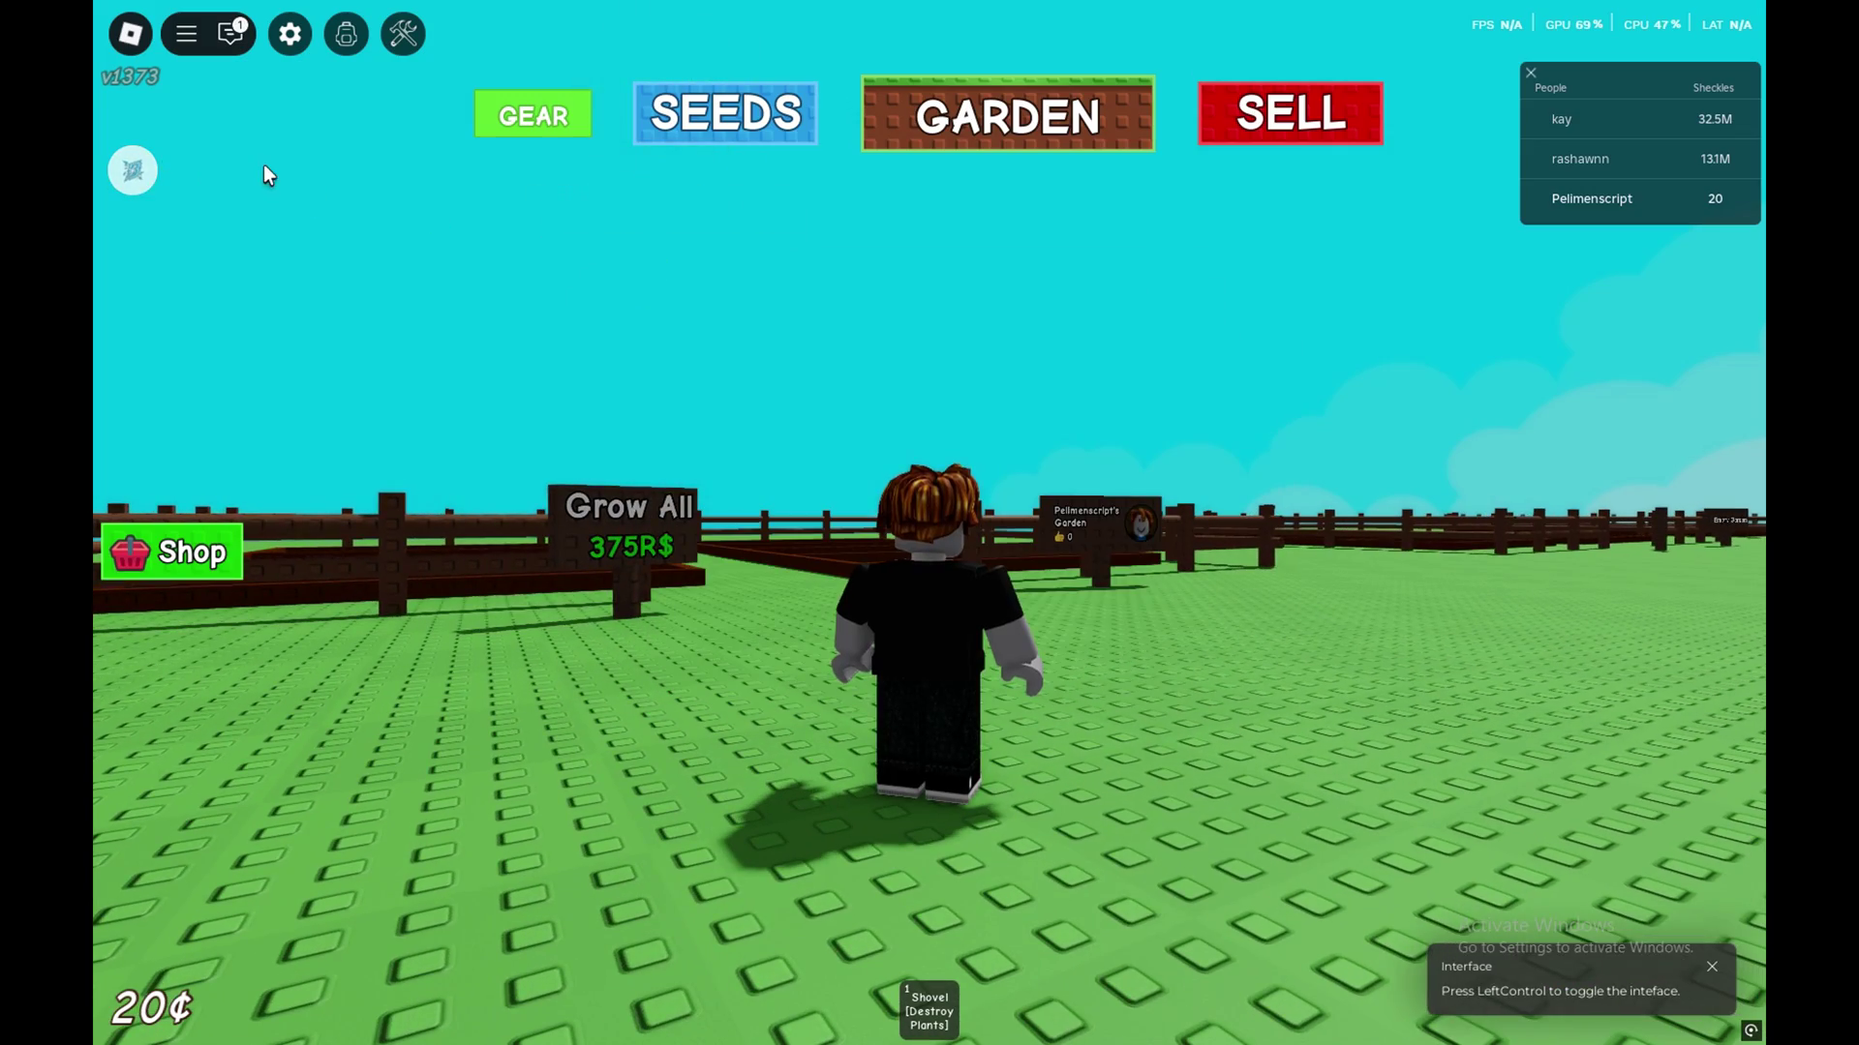
key("ctrl")
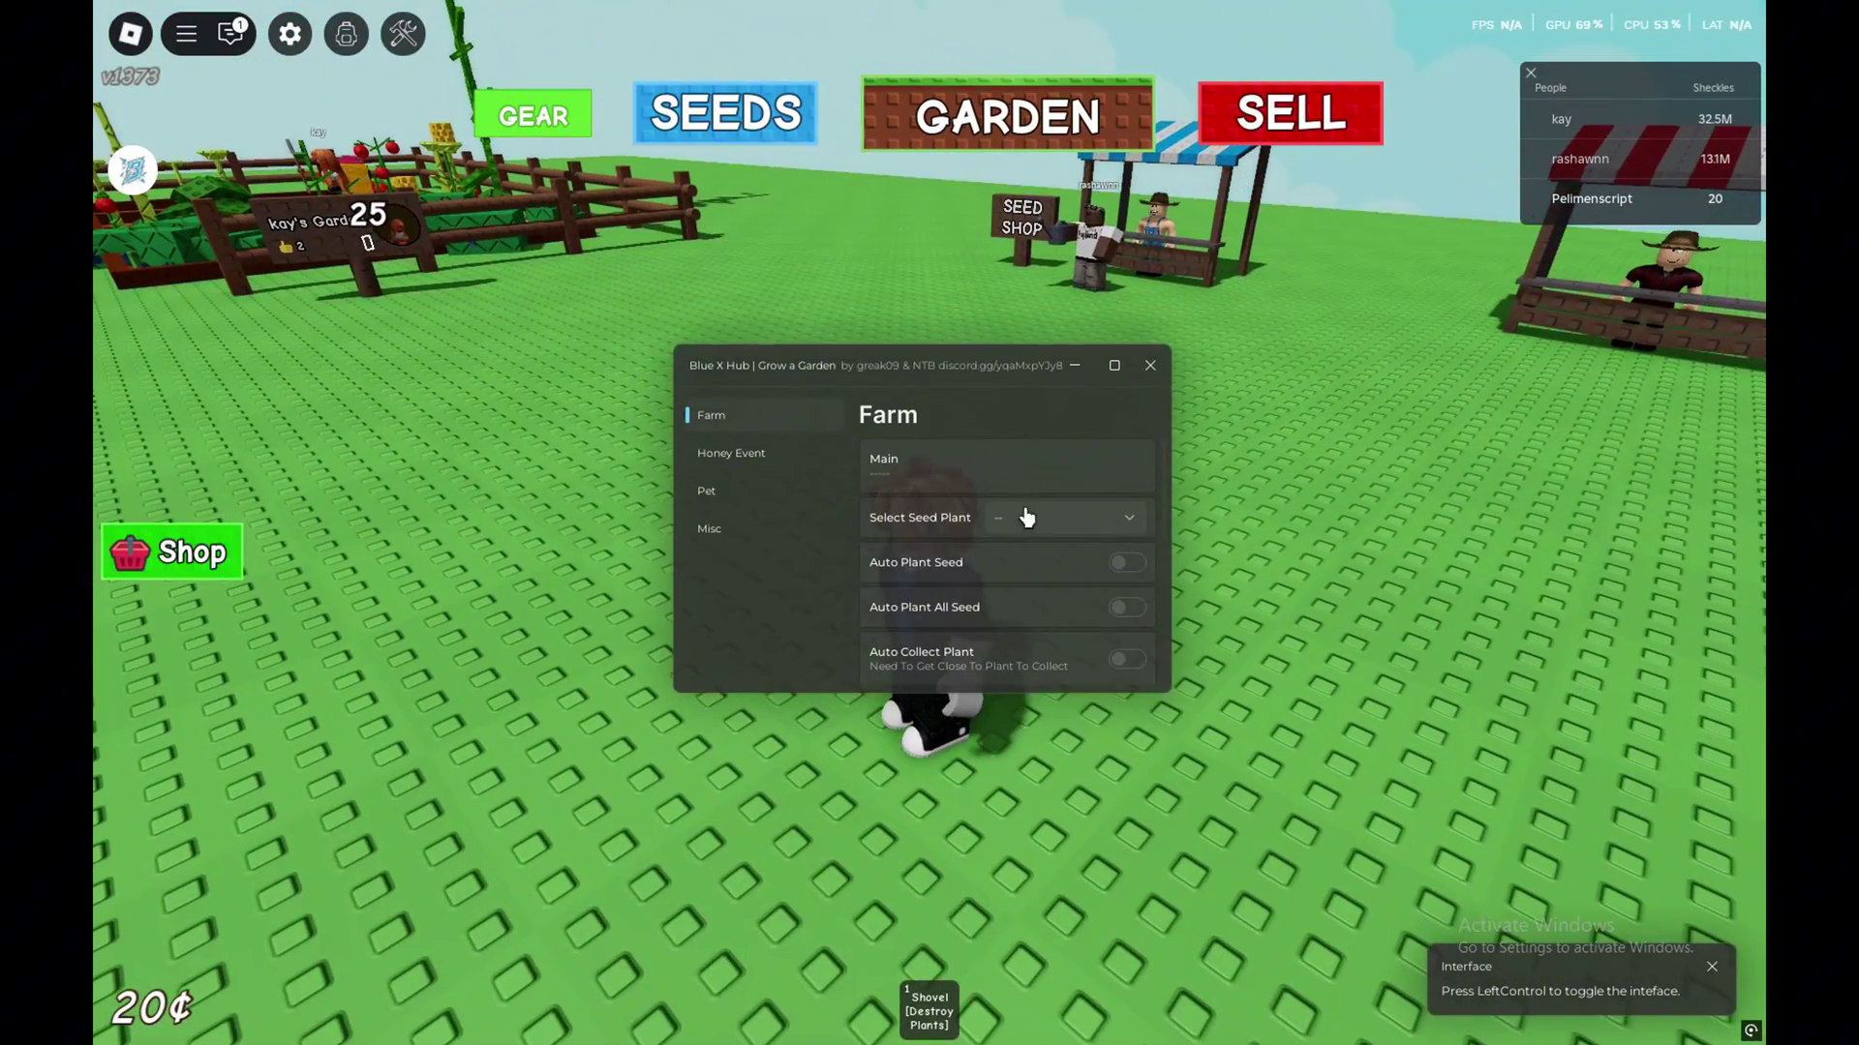
Examine the seed plant choices and the planting, collecting and buying options in Blue X Hub's Farm section
left_click(1065, 523)
scroll(1055, 658, "down", 3)
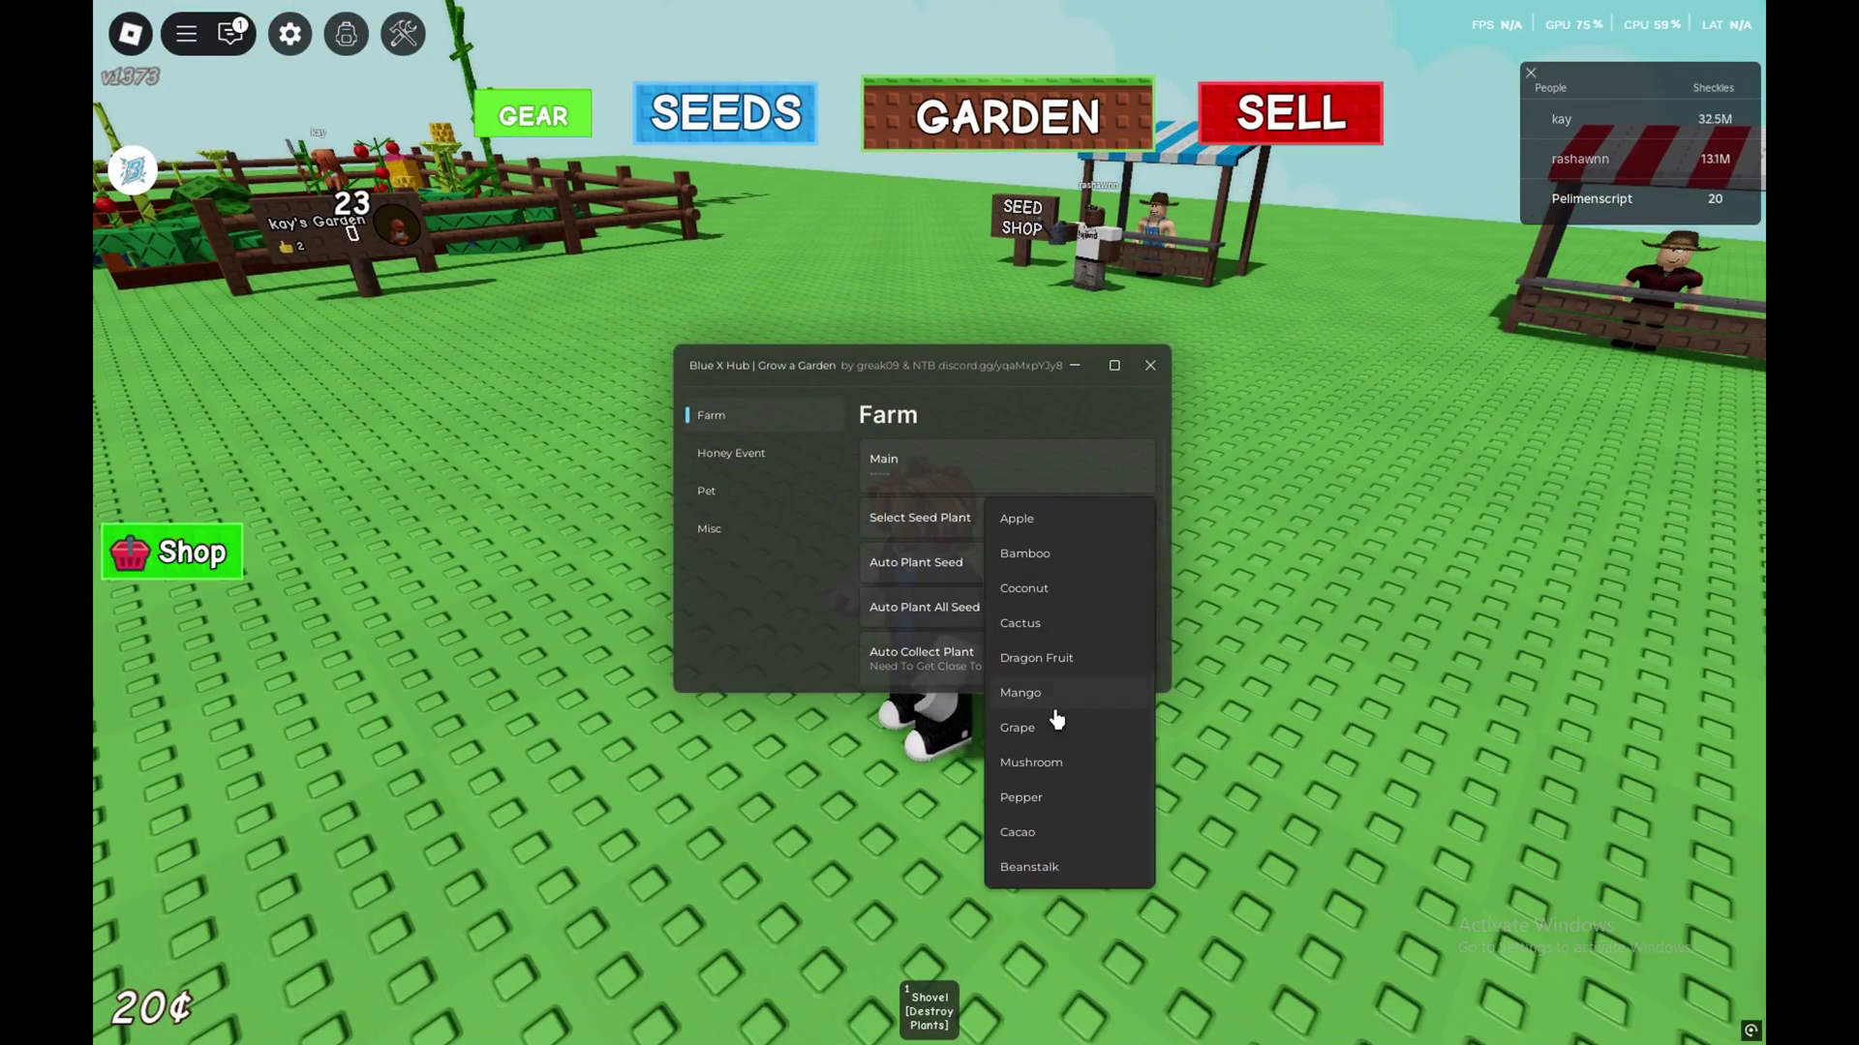
left_click(904, 523)
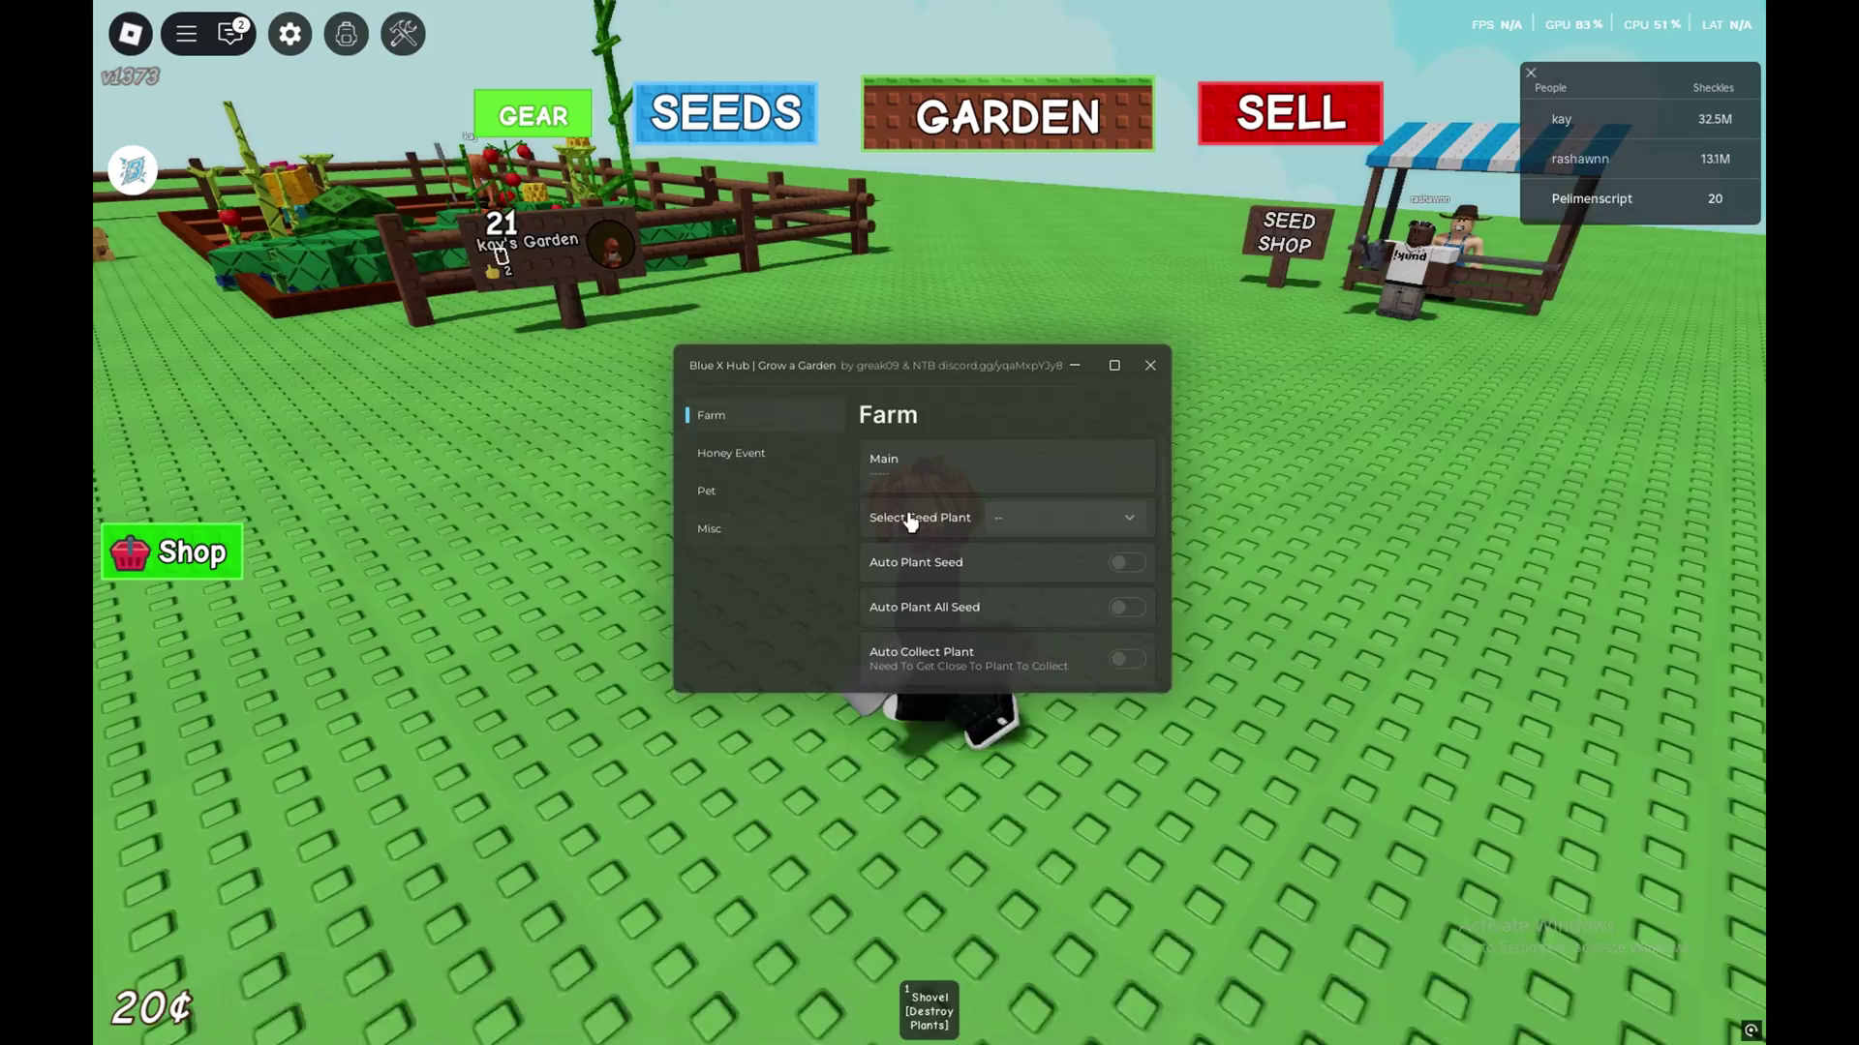
scroll(993, 539, "down", 3)
scroll(993, 540, "down", 2)
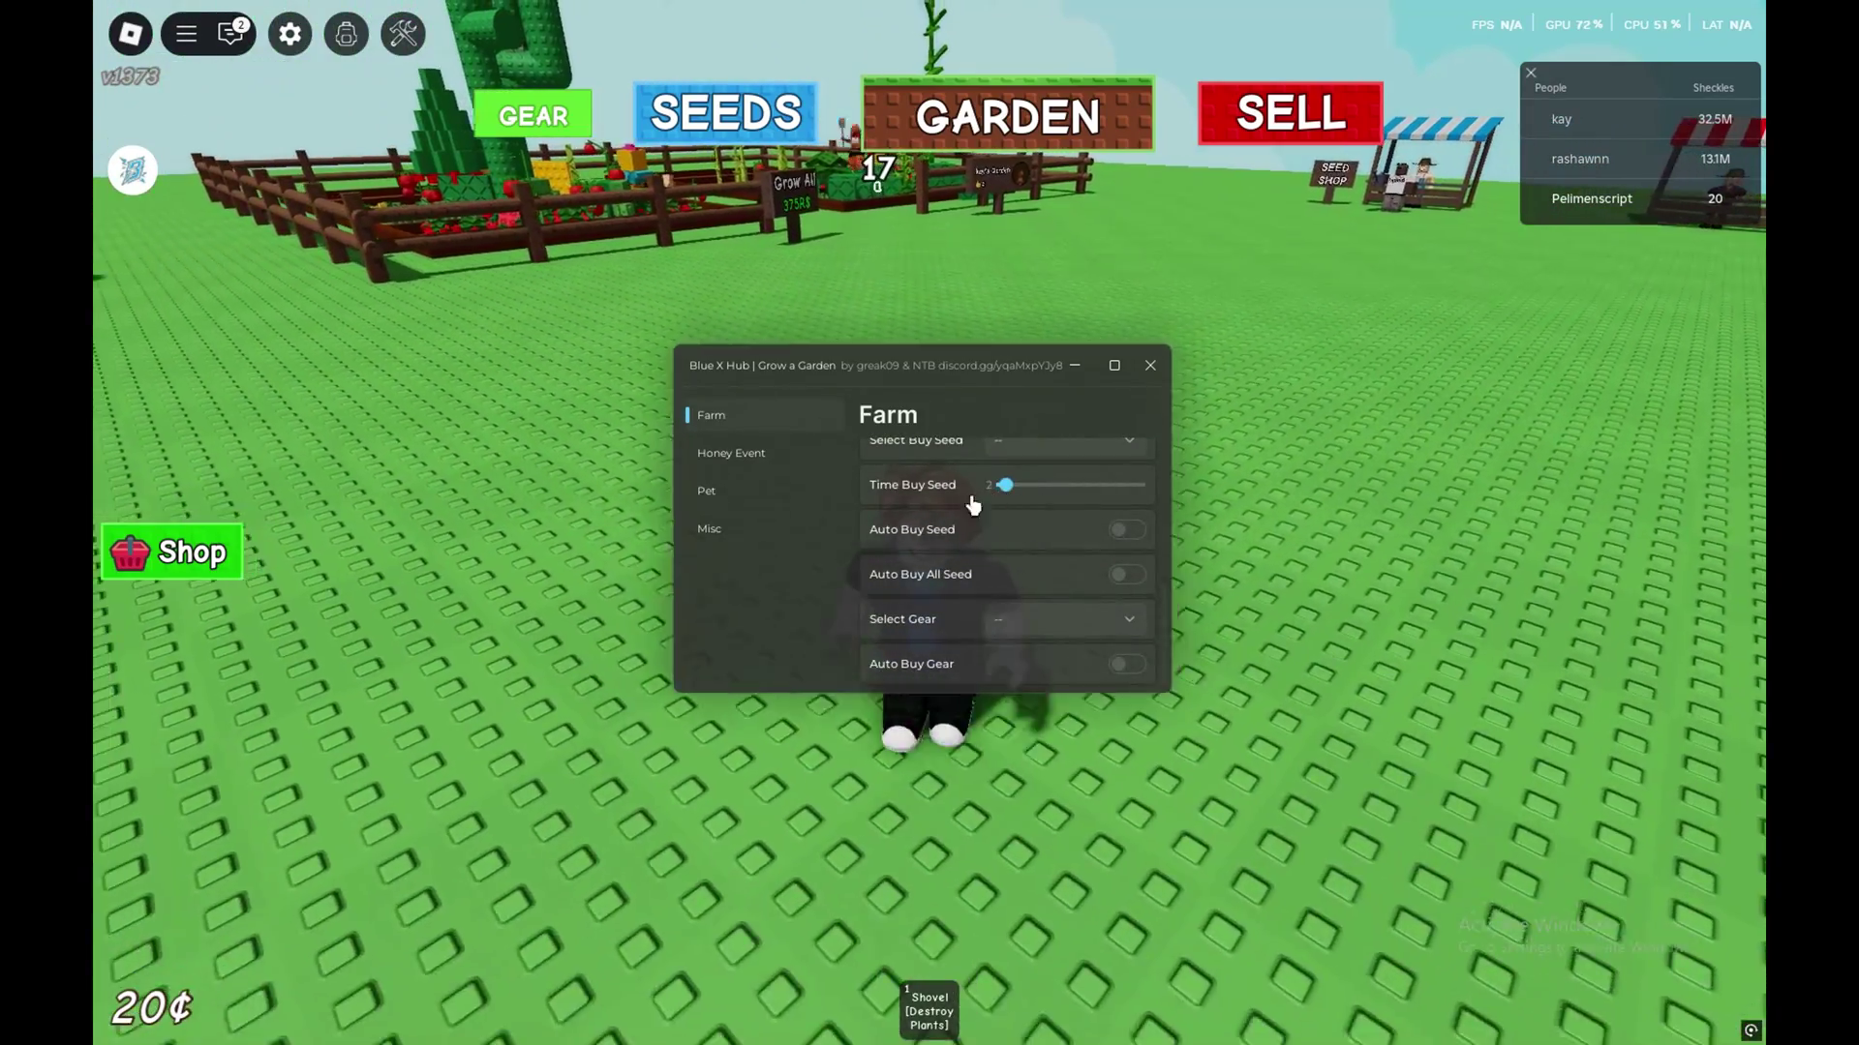
scroll(934, 498, "up", 5)
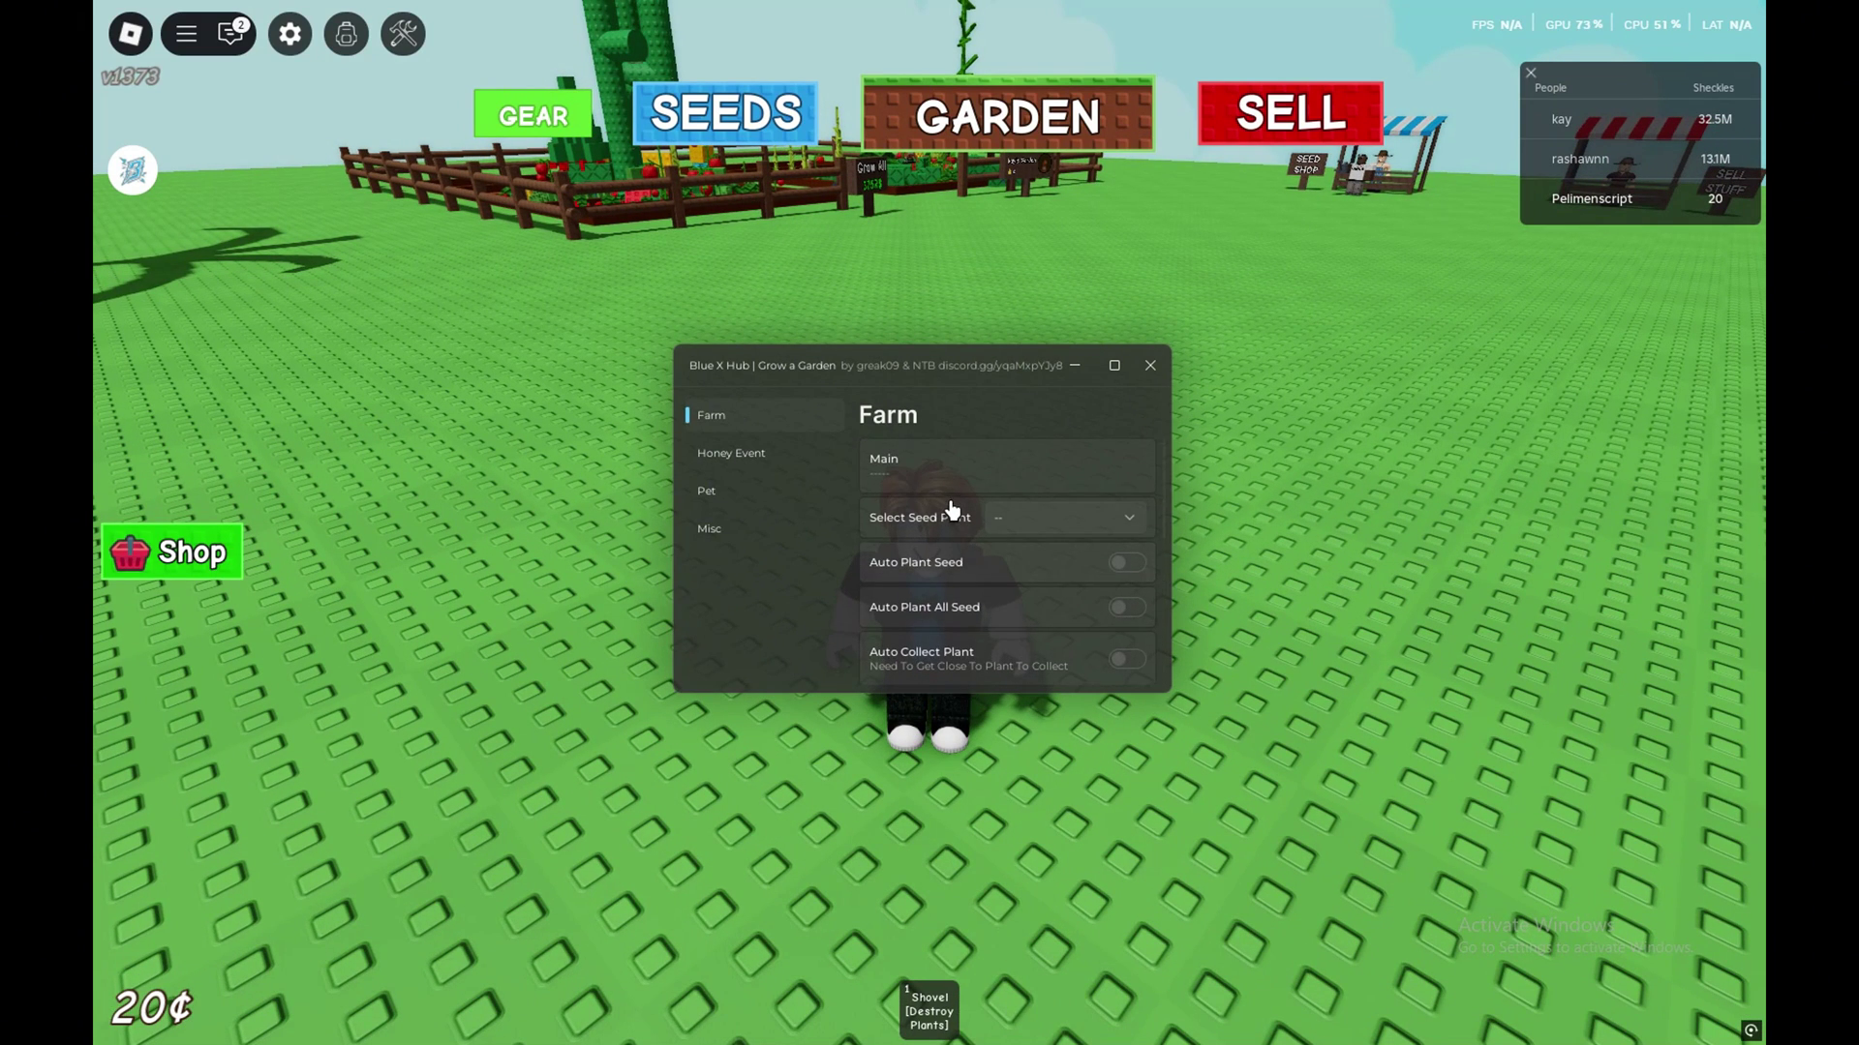
scroll(999, 607, "down", 4)
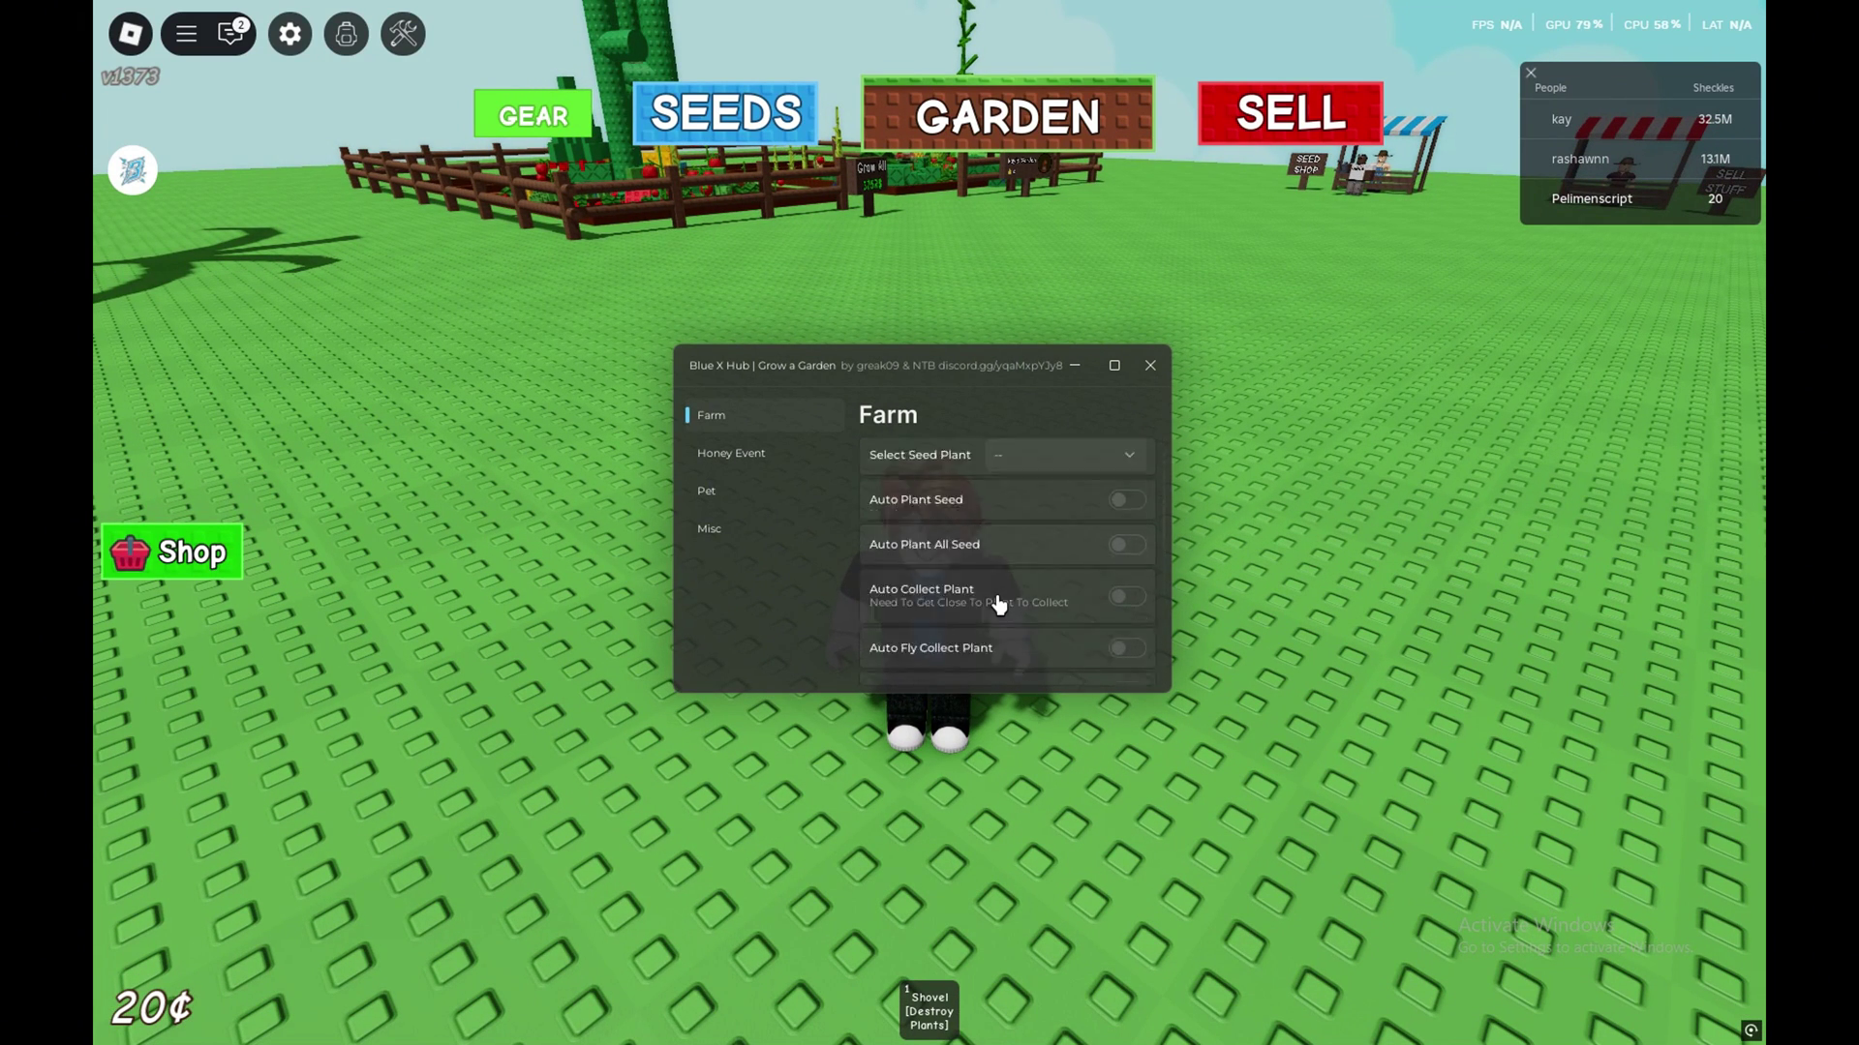
scroll(998, 593, "up", 4)
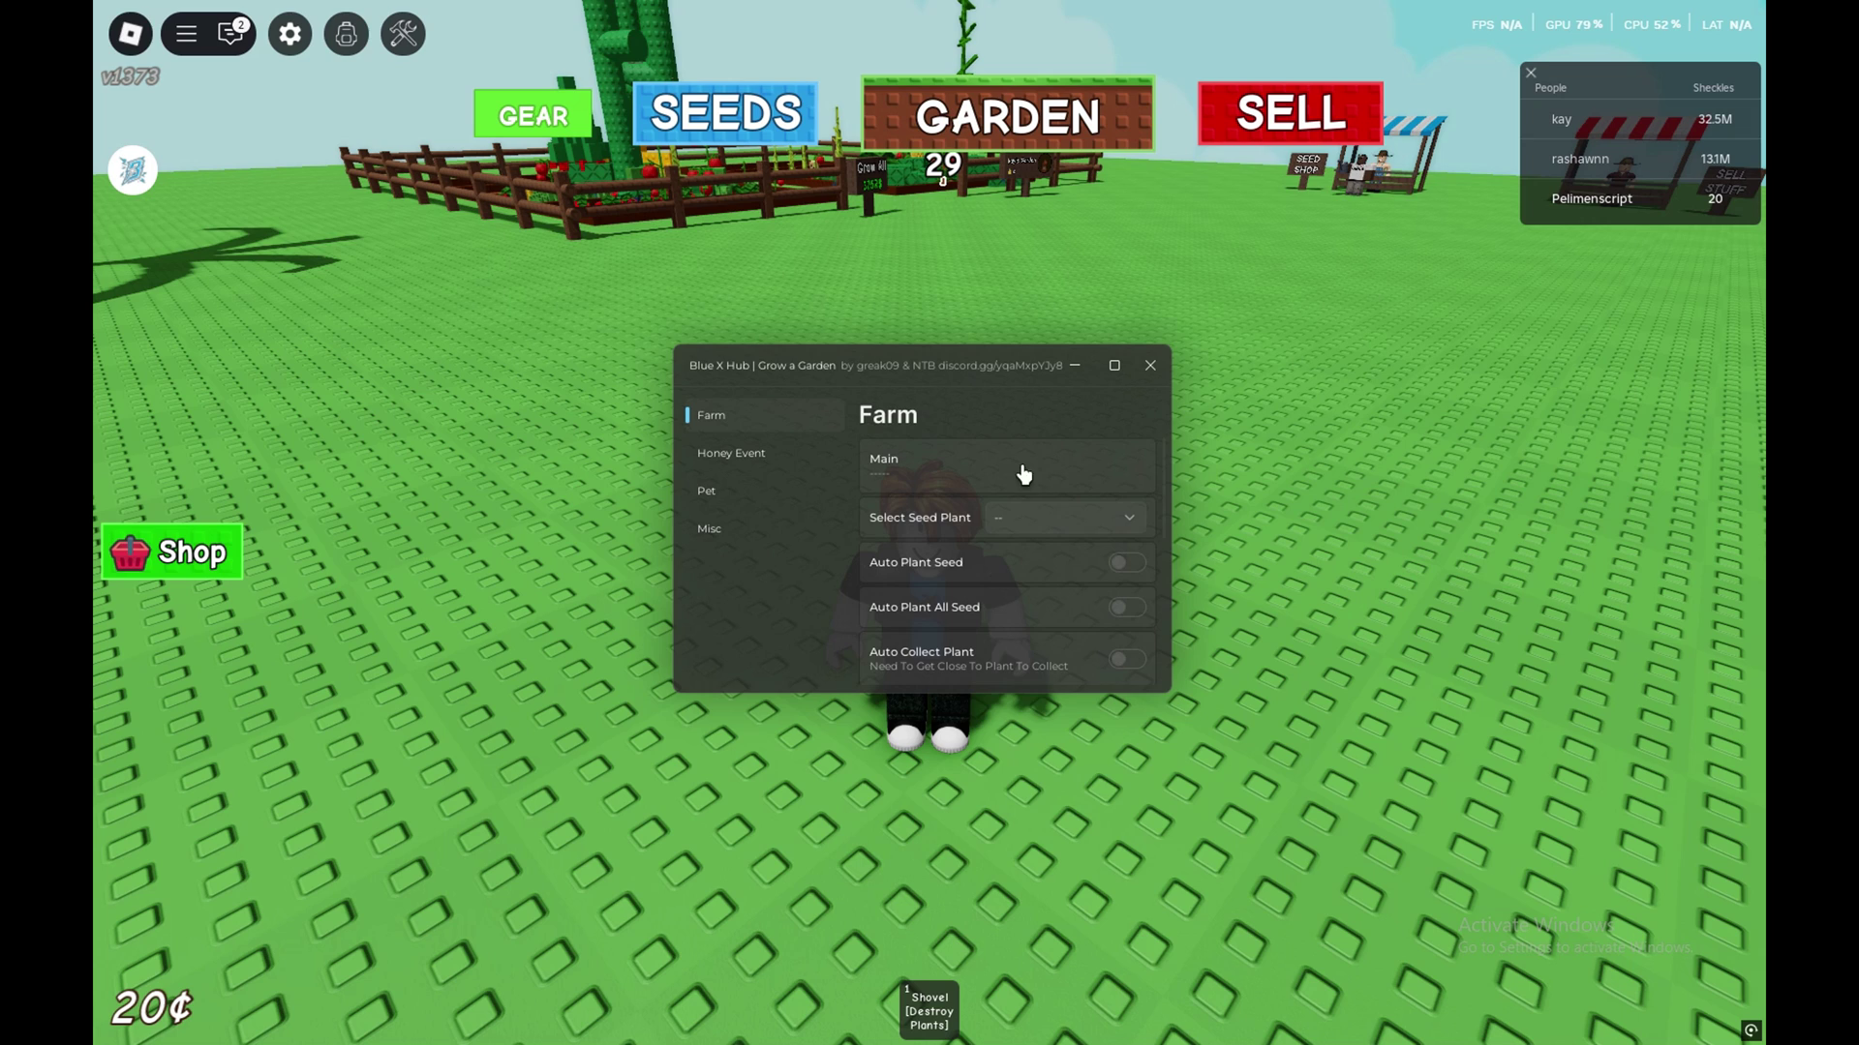
Enable Auto Plant Seed, Auto Buy Seed and Auto Buy All Seed in Blue X Hub's Farm section
left_click(1091, 529)
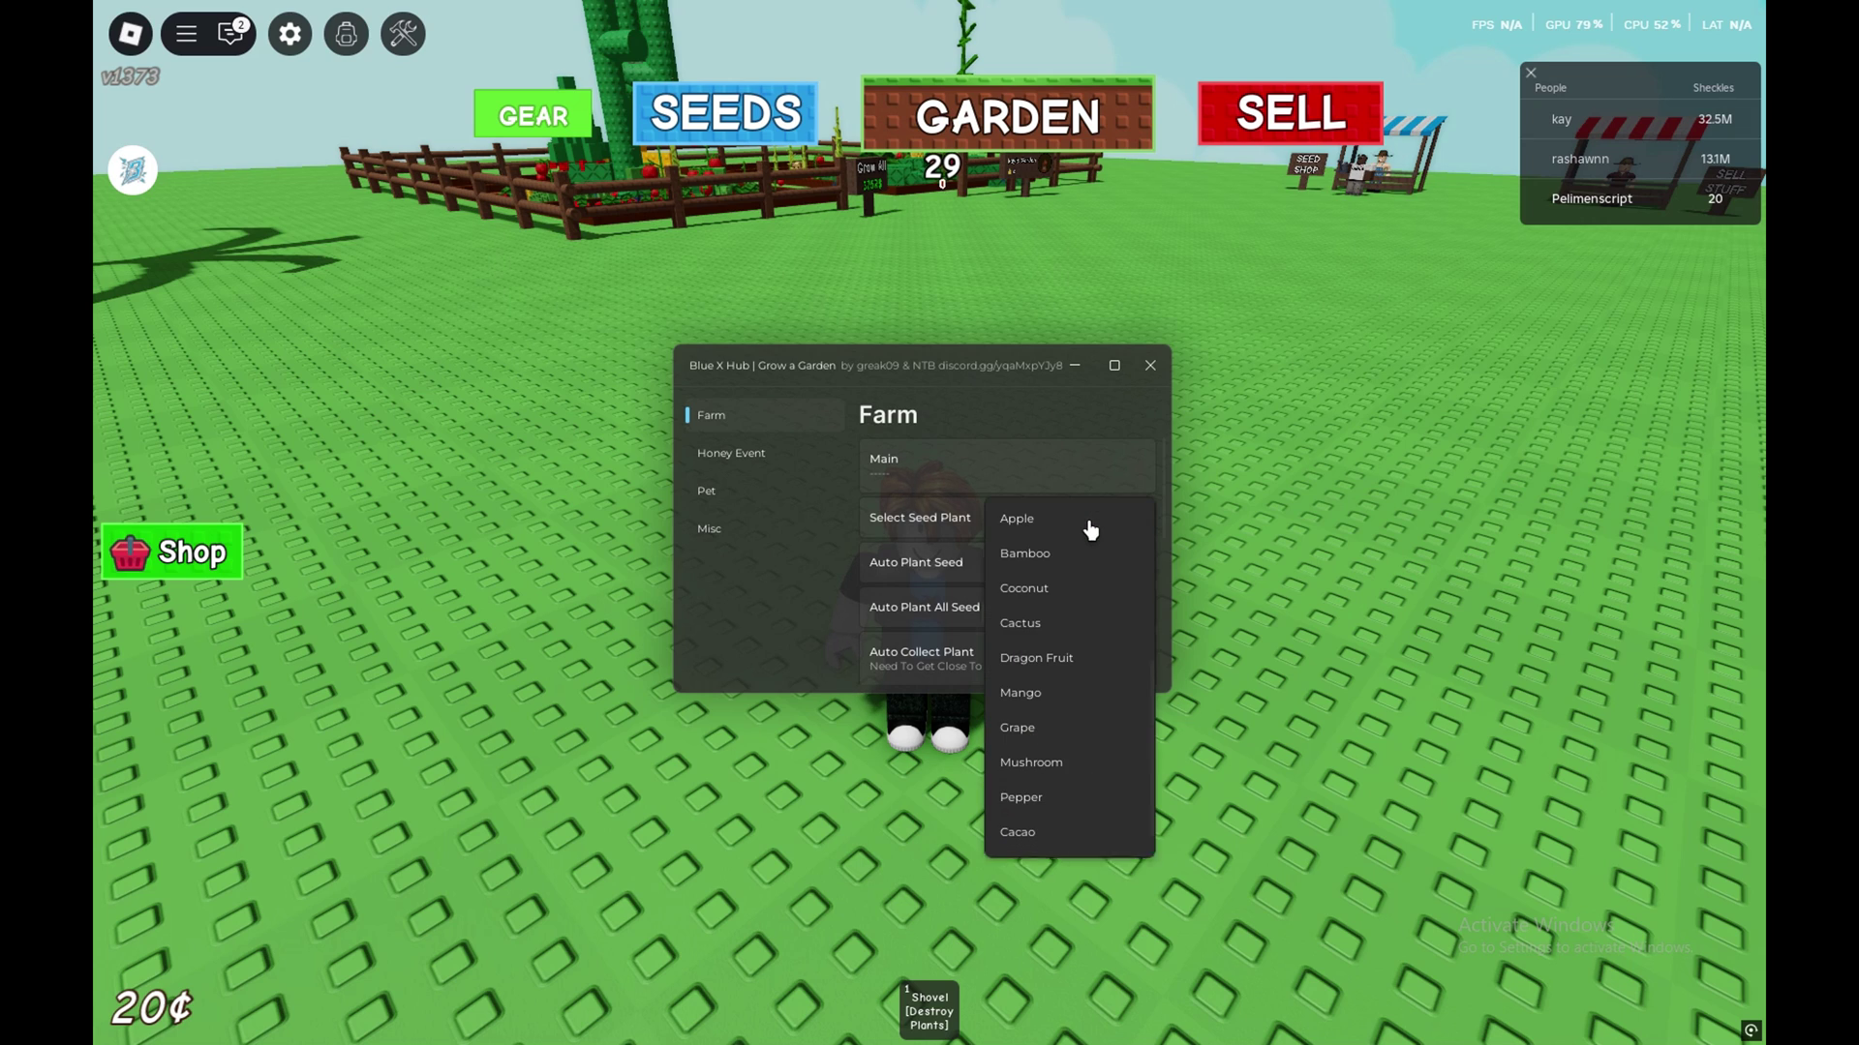
left_click(947, 573)
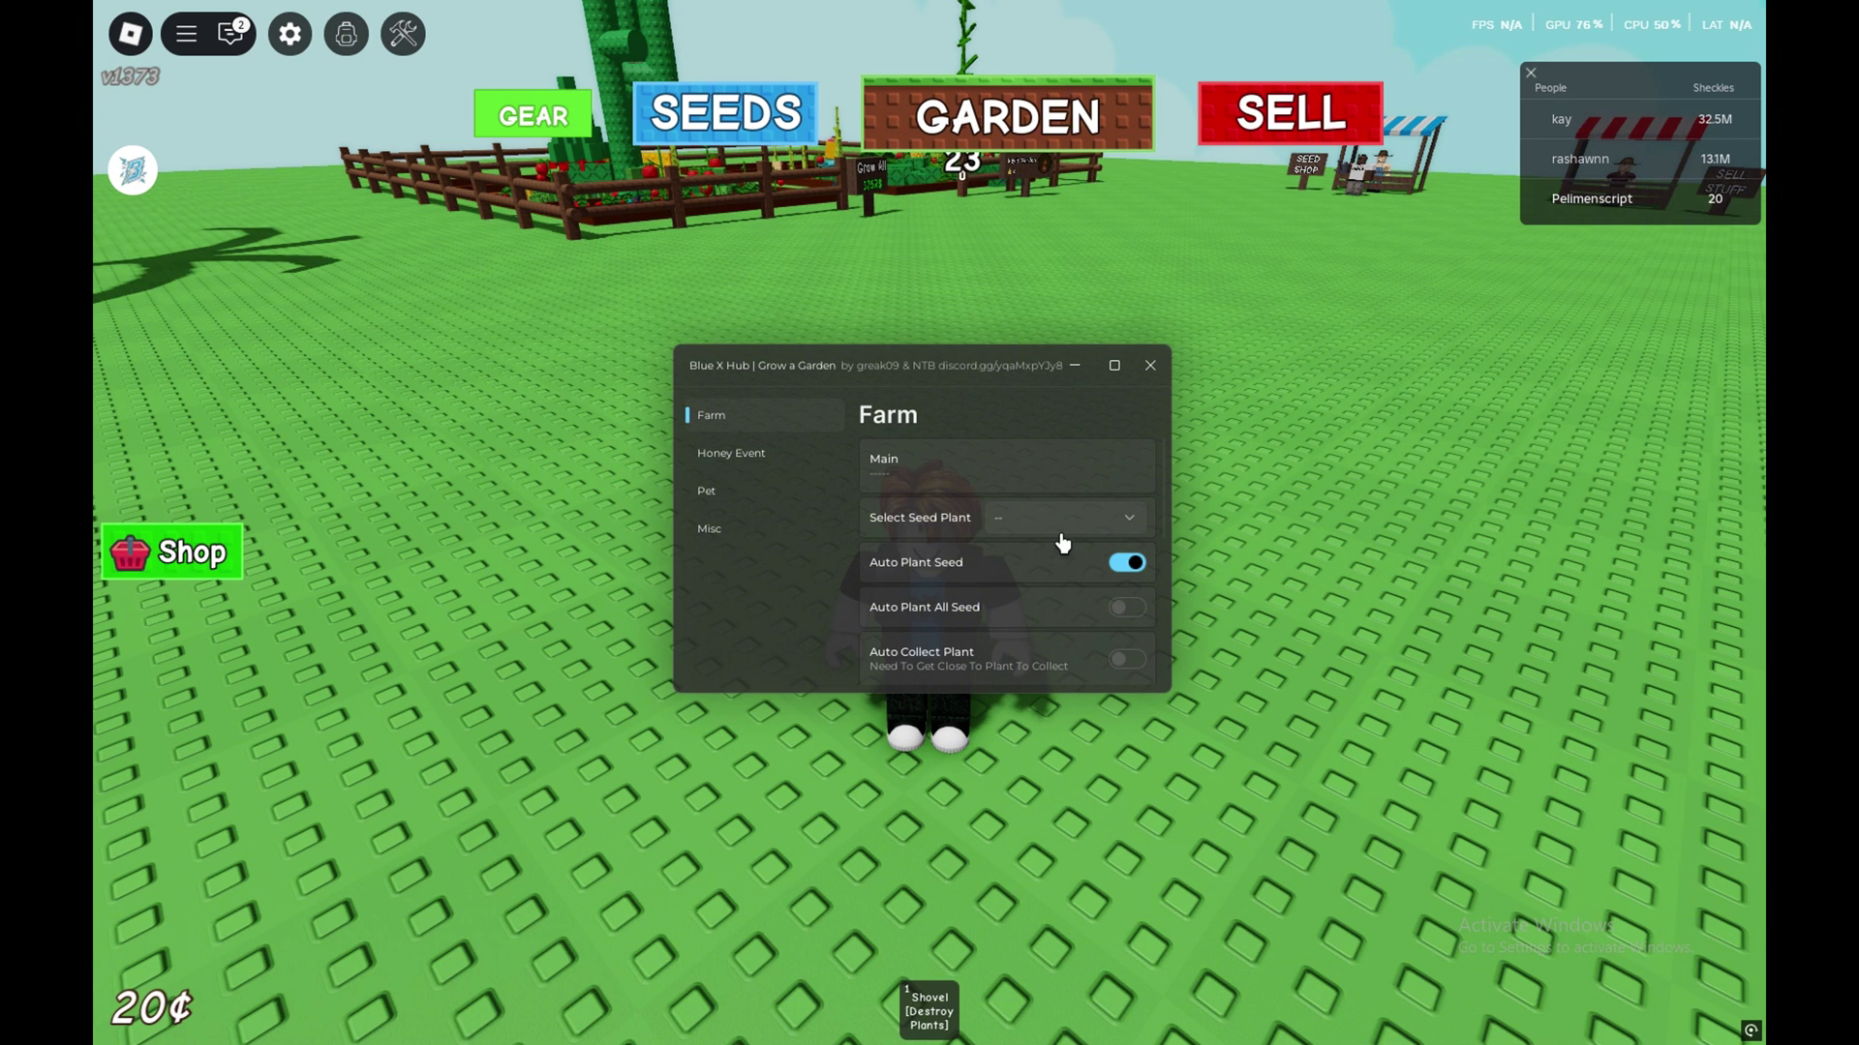
scroll(1053, 542, "down", 5)
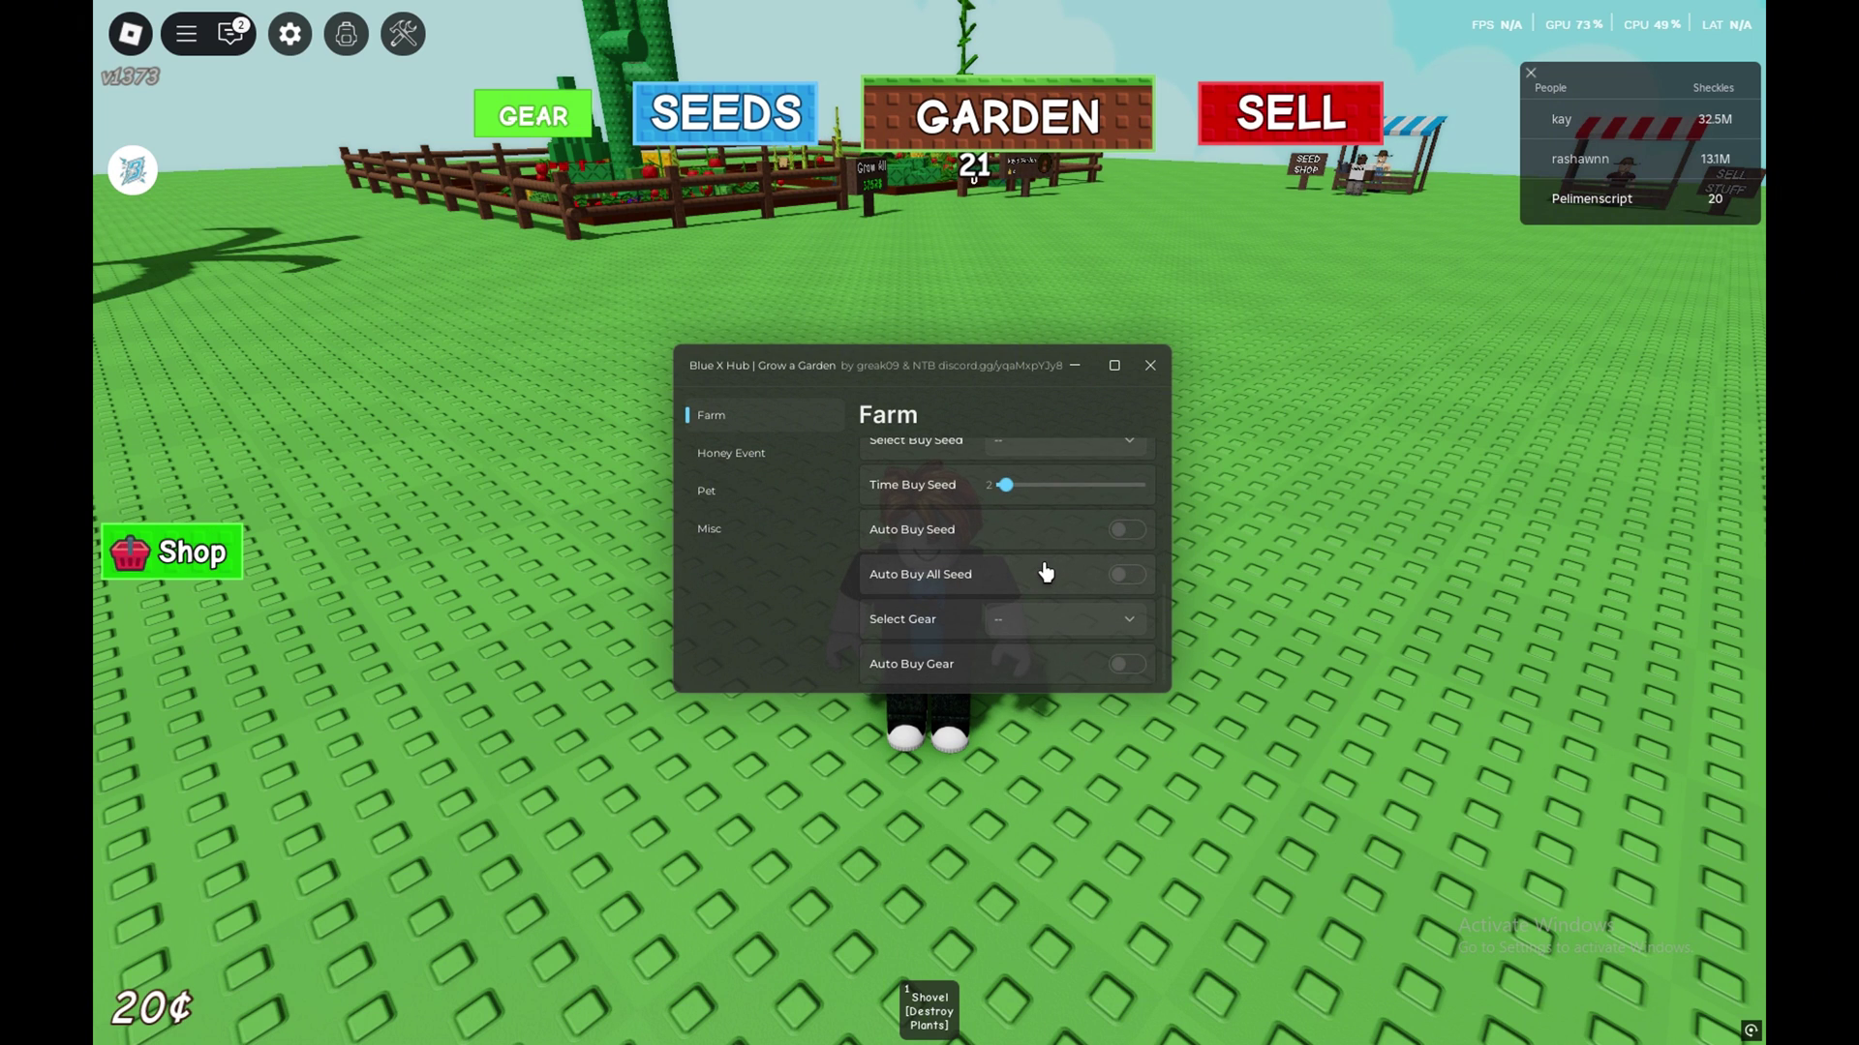
scroll(1045, 574, "up", 3)
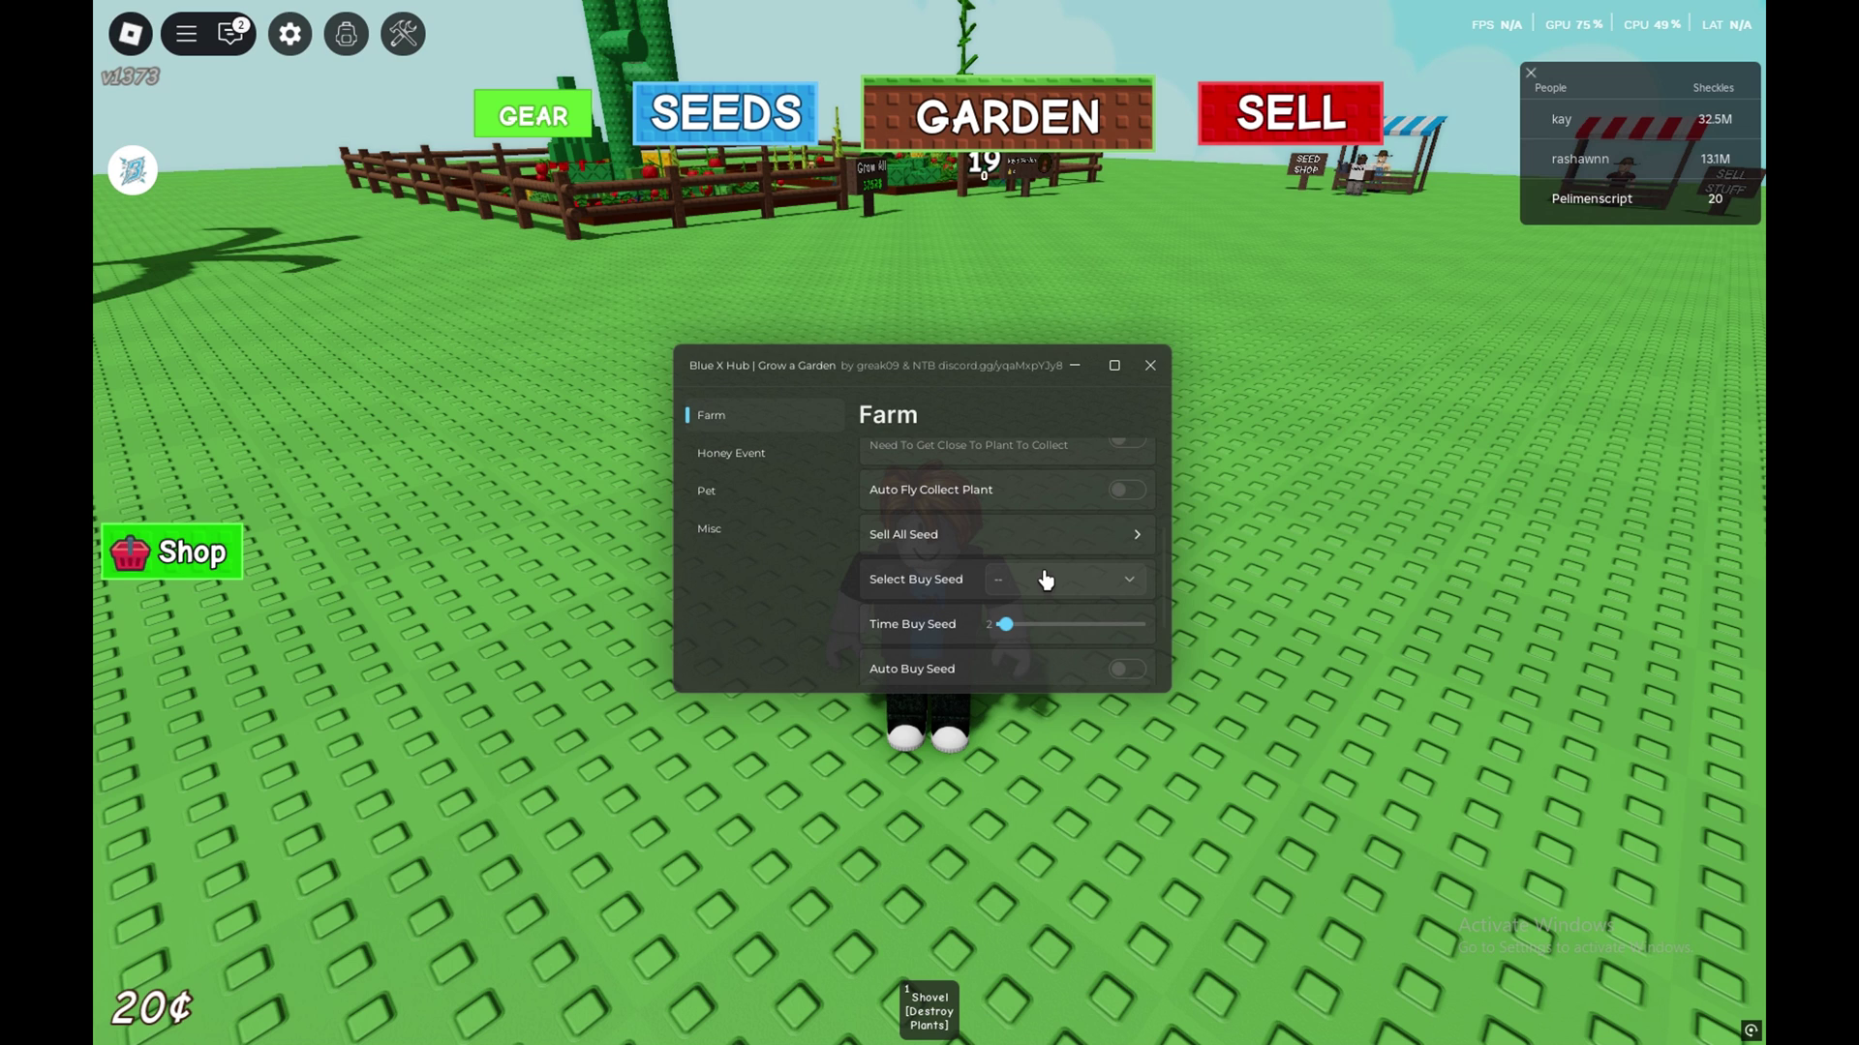
scroll(1089, 576, "down", 3)
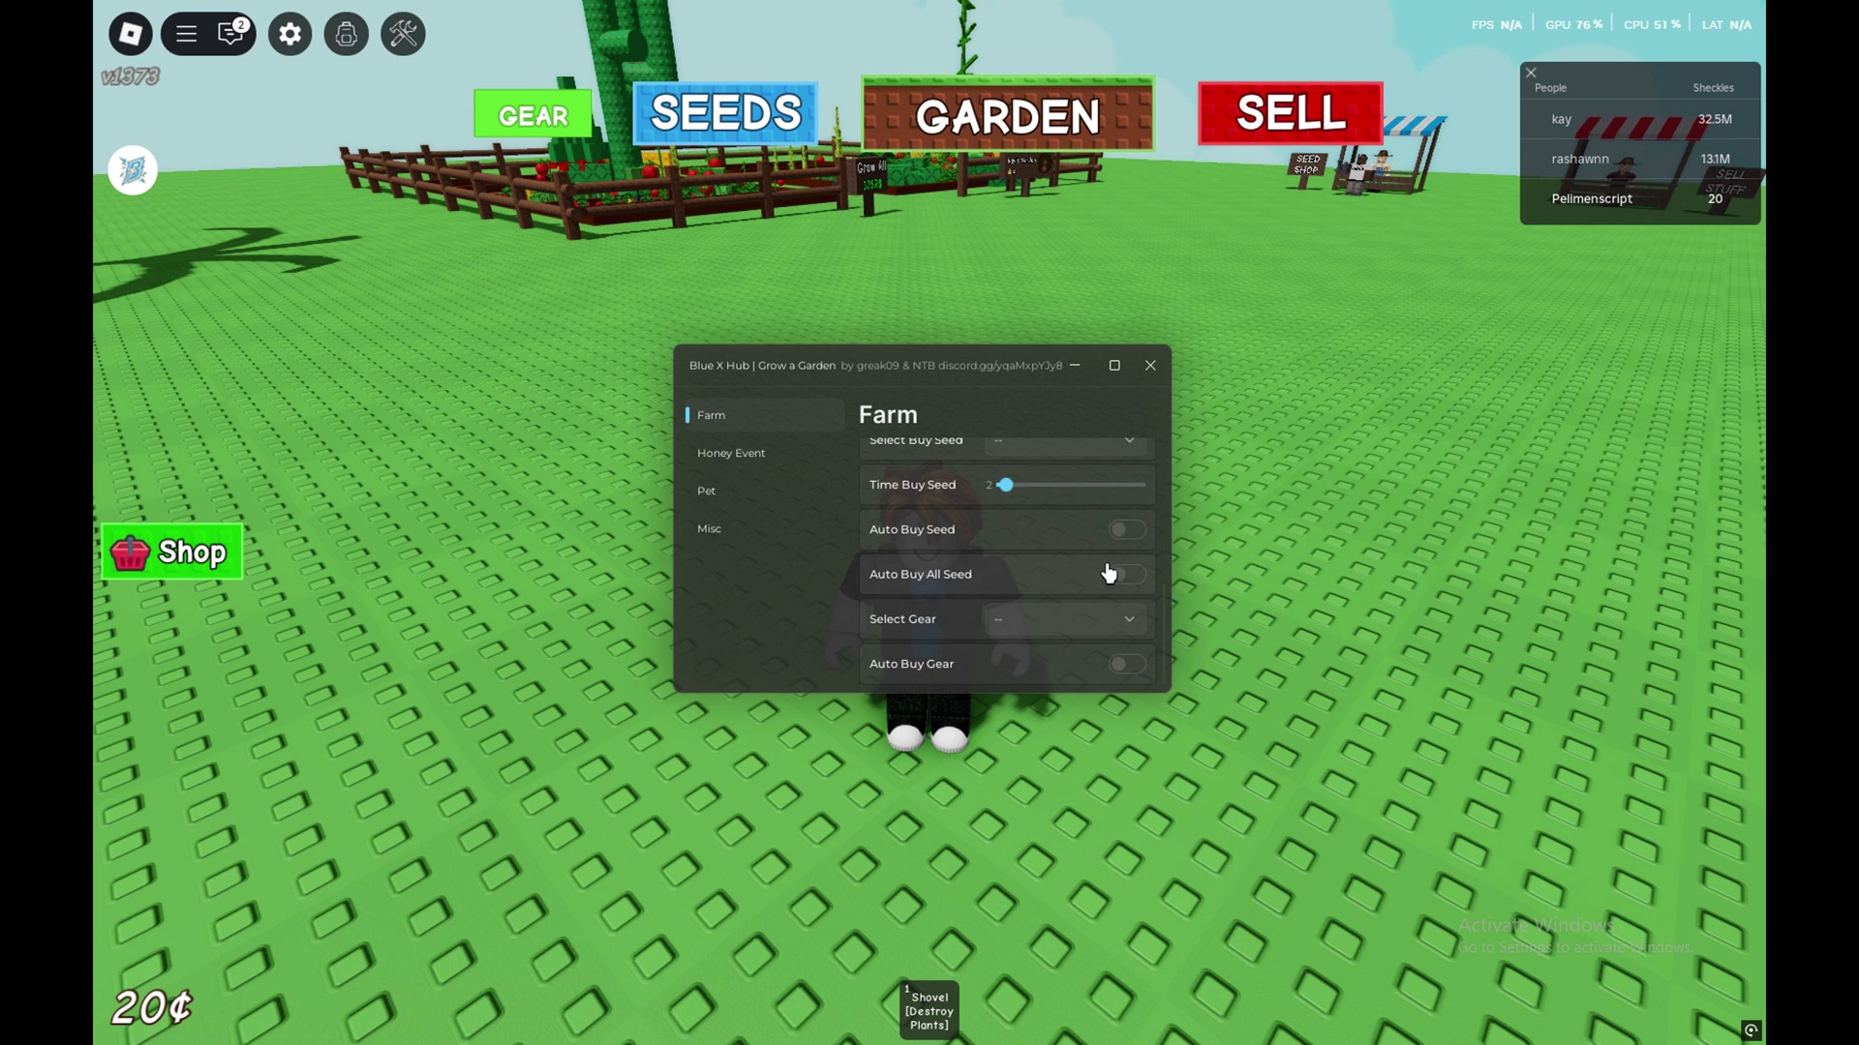
left_click(1137, 577)
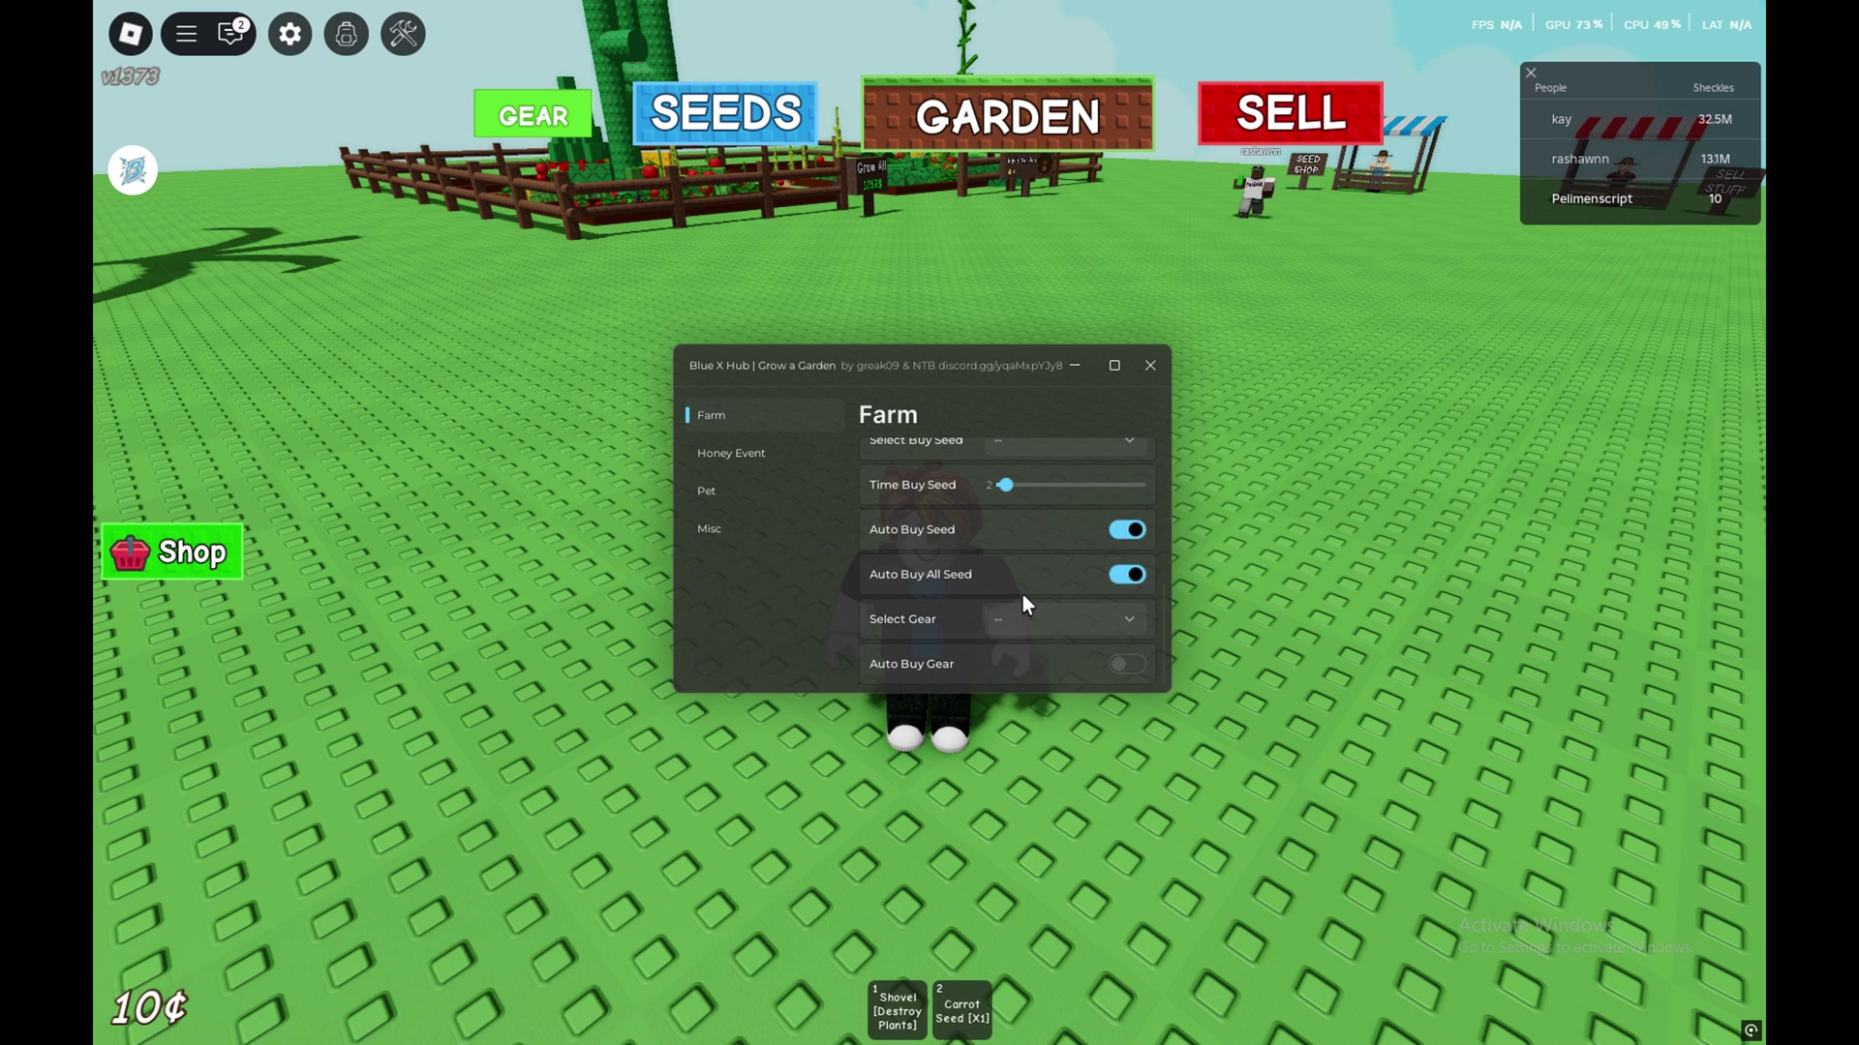
Switch back to Wave to load the Riot Hub script, minimize Wave, and move the Riot Hub window beside the character
key("super")
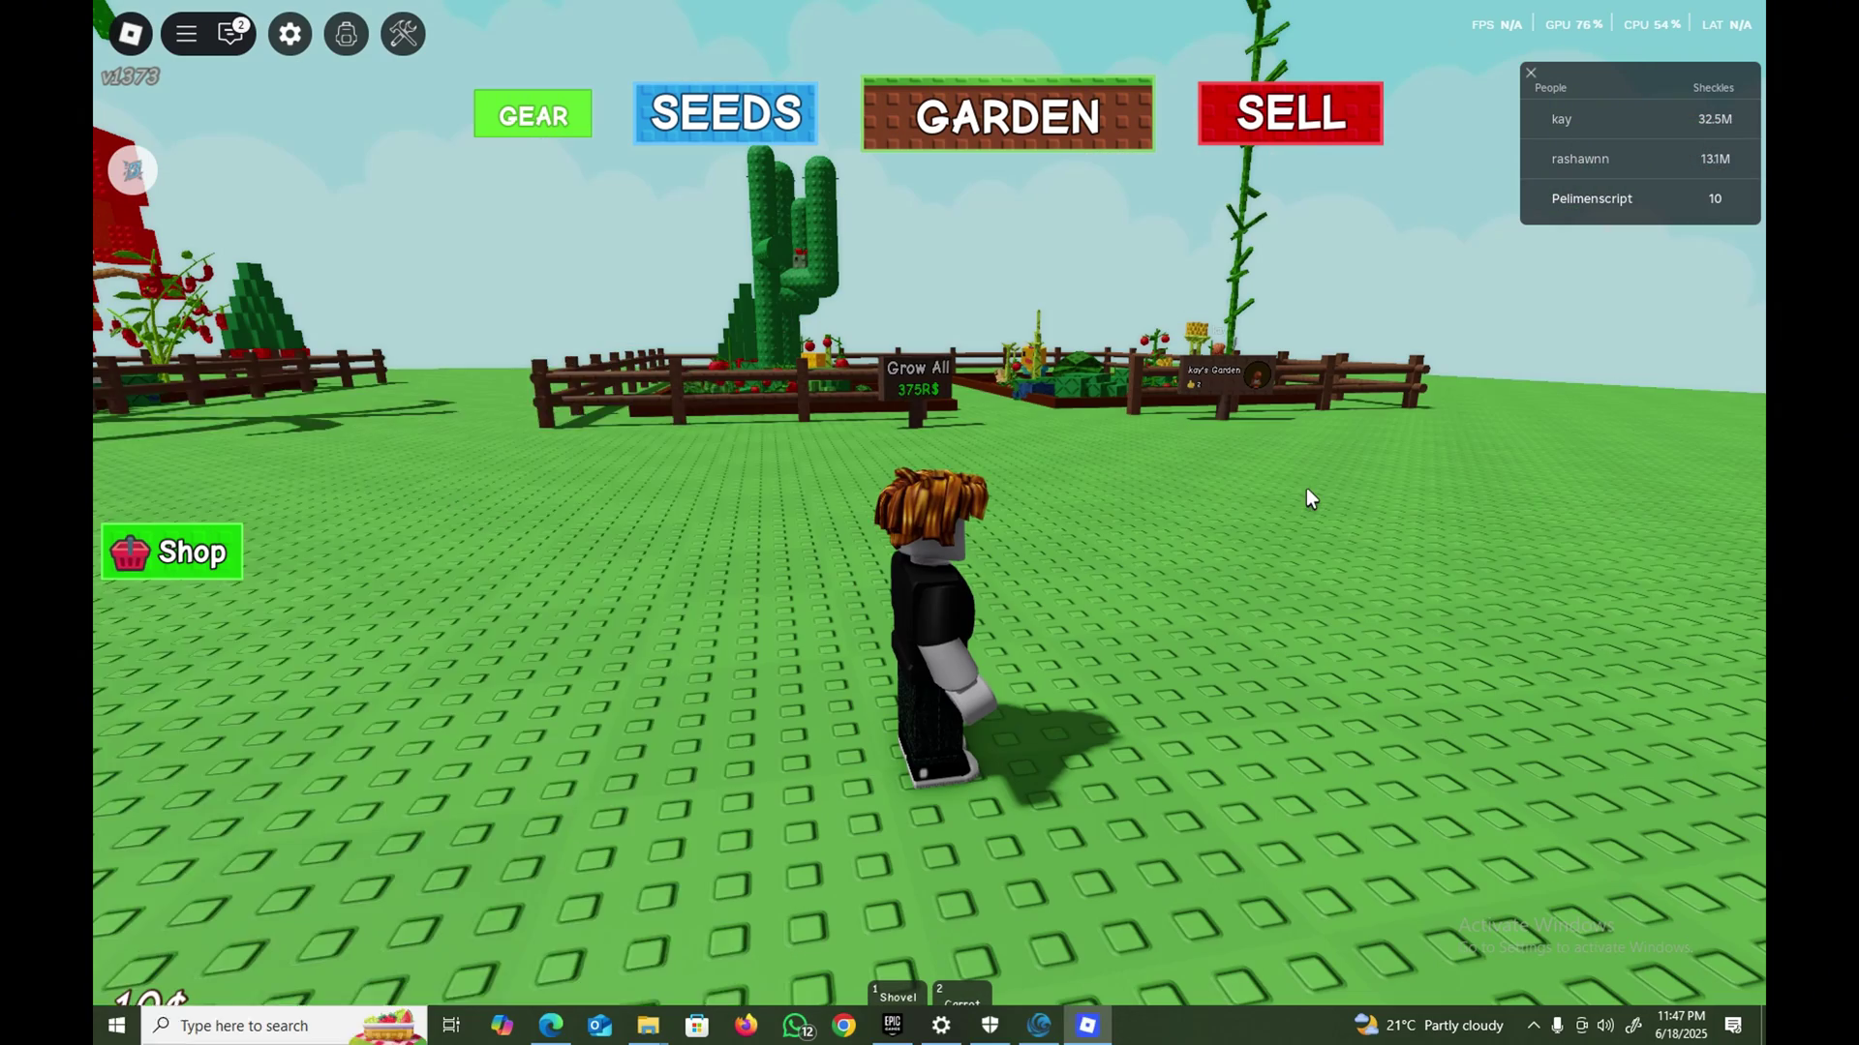
left_click(1043, 1030)
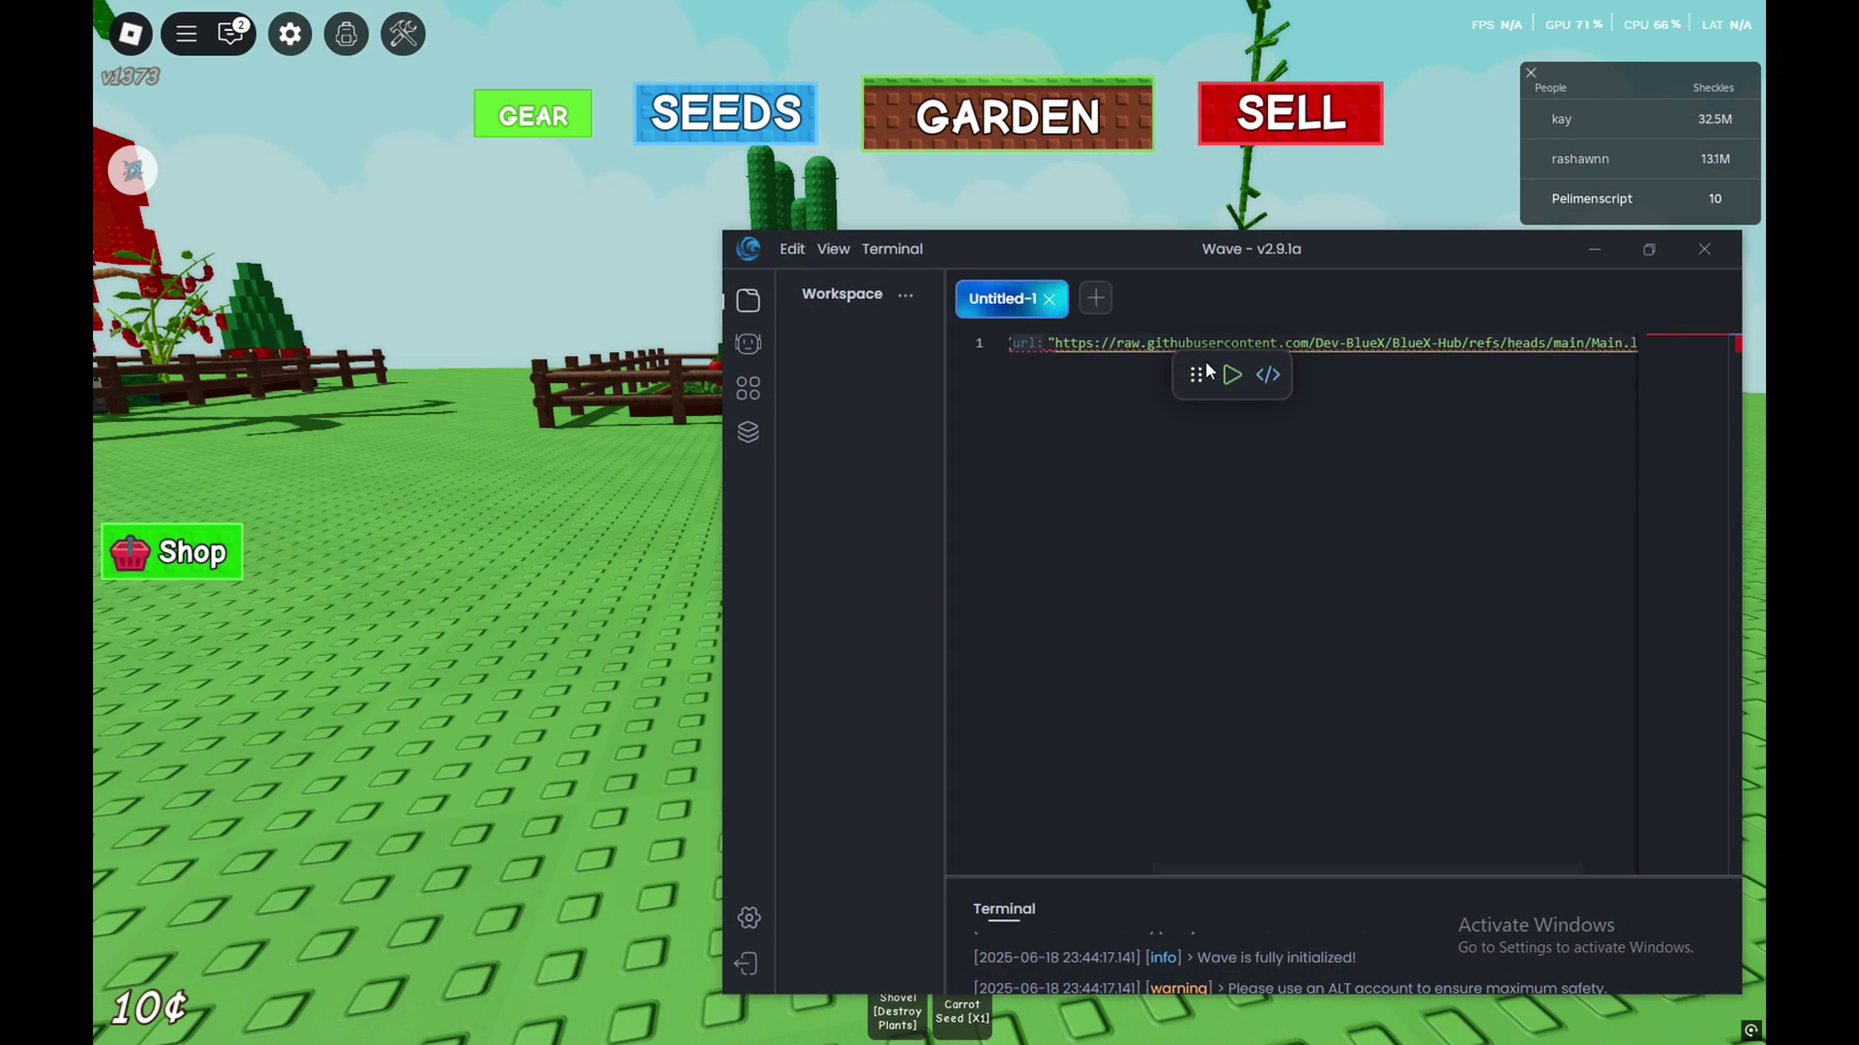
left_click(750, 385)
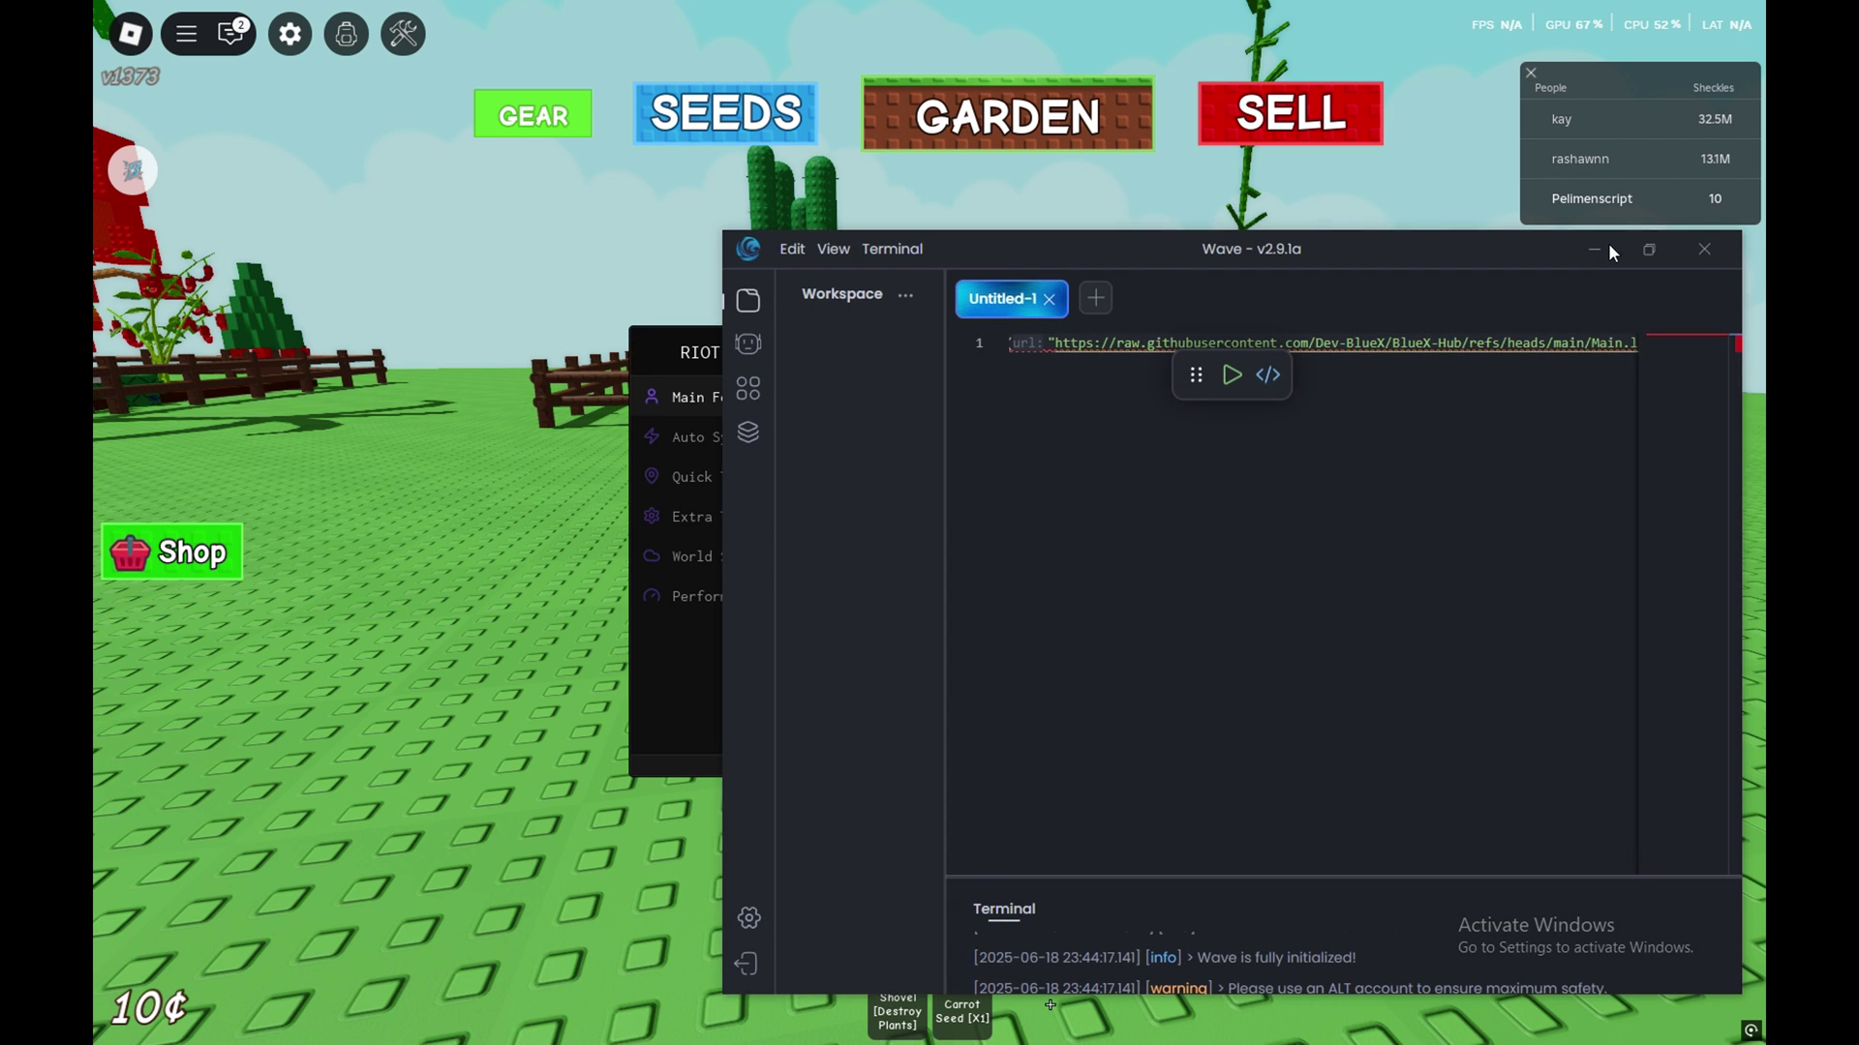
left_click(1594, 248)
left_click_drag(781, 344, 1137, 309)
Turn on Auto Harvest System and Auto Market under Core Systems in Riot Hub's Main Features
left_click(1070, 427)
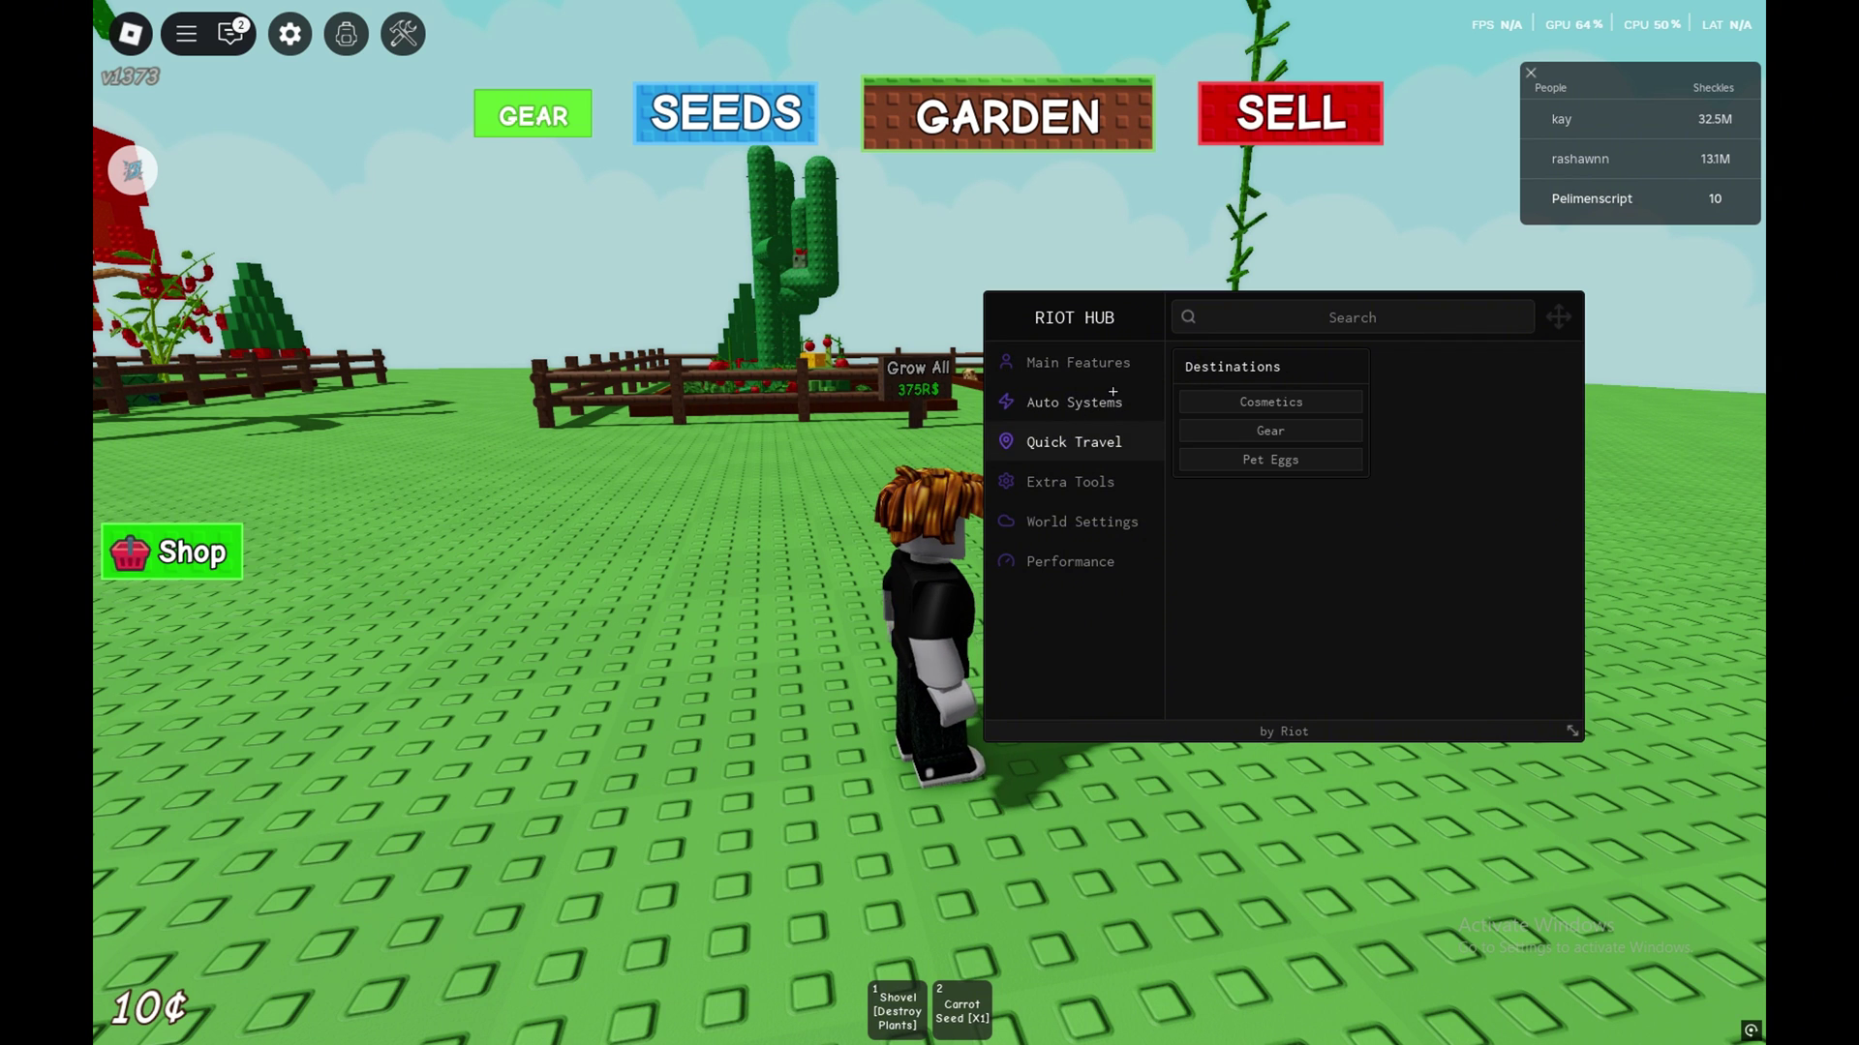
left_click(1090, 362)
left_click(1549, 401)
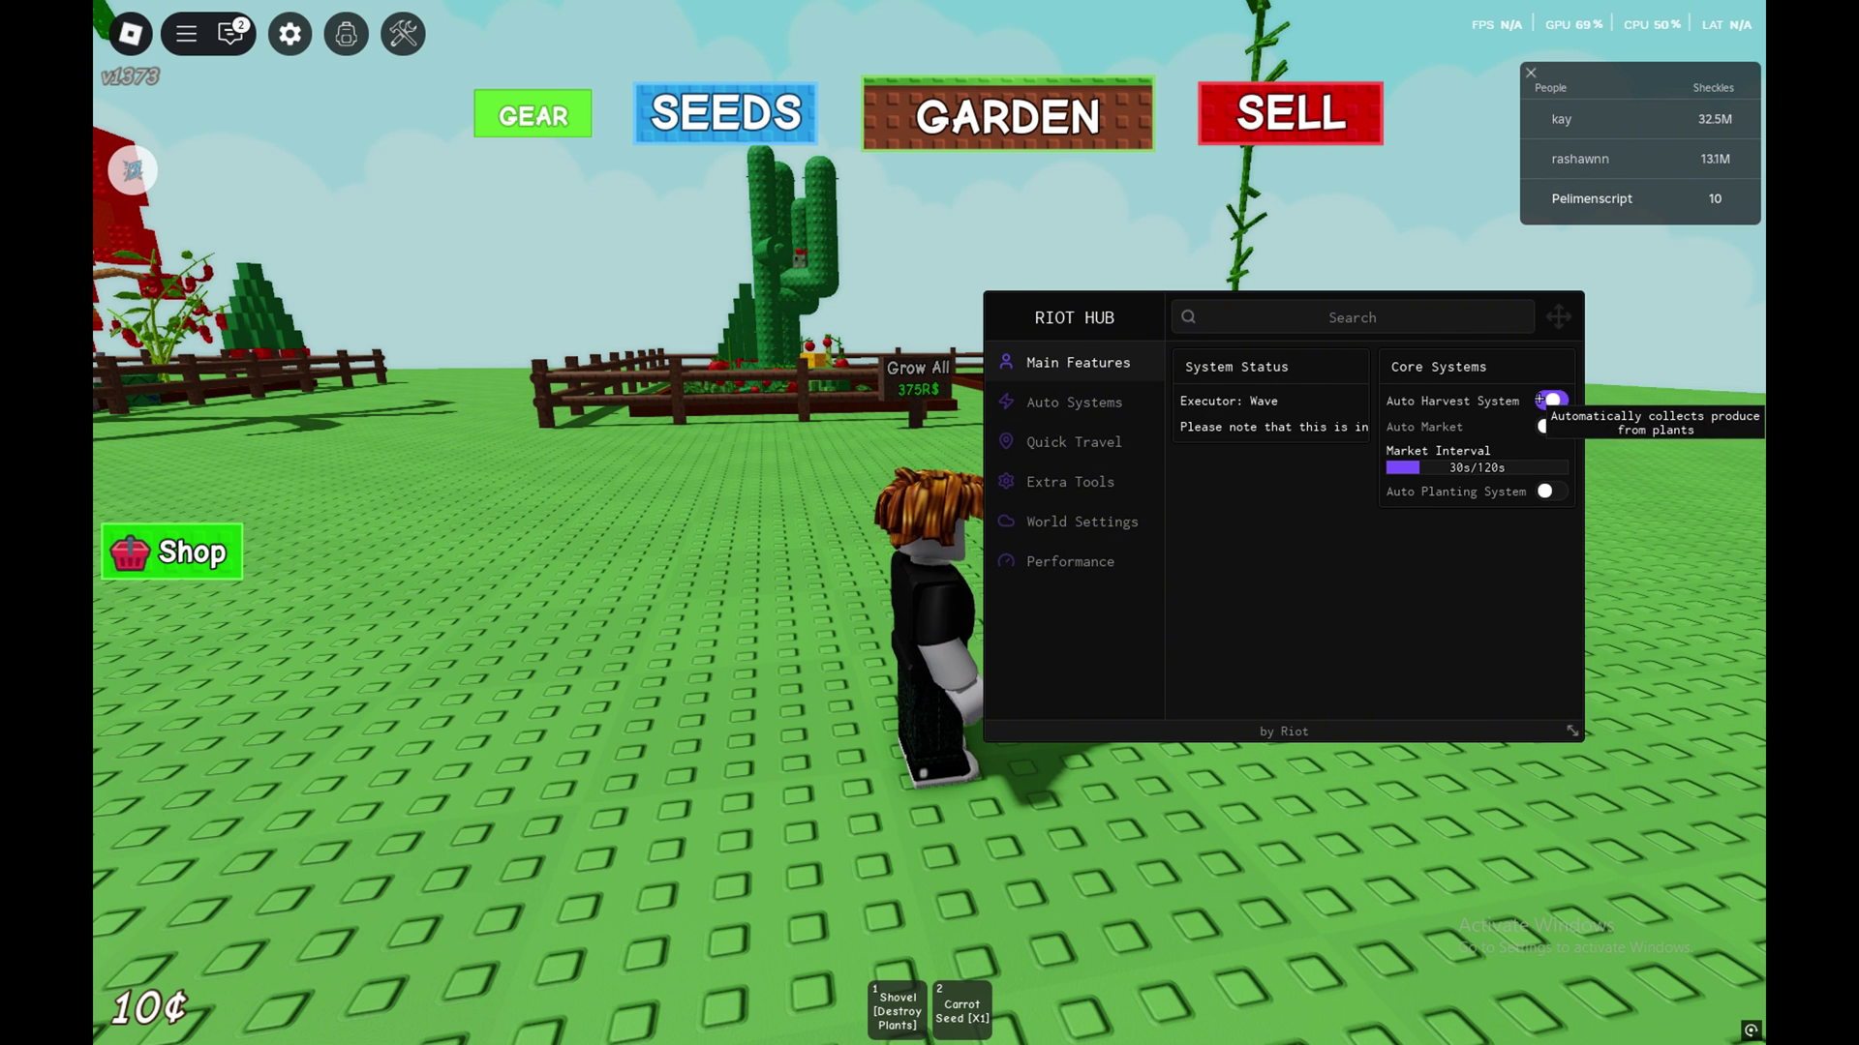
left_click(1549, 427)
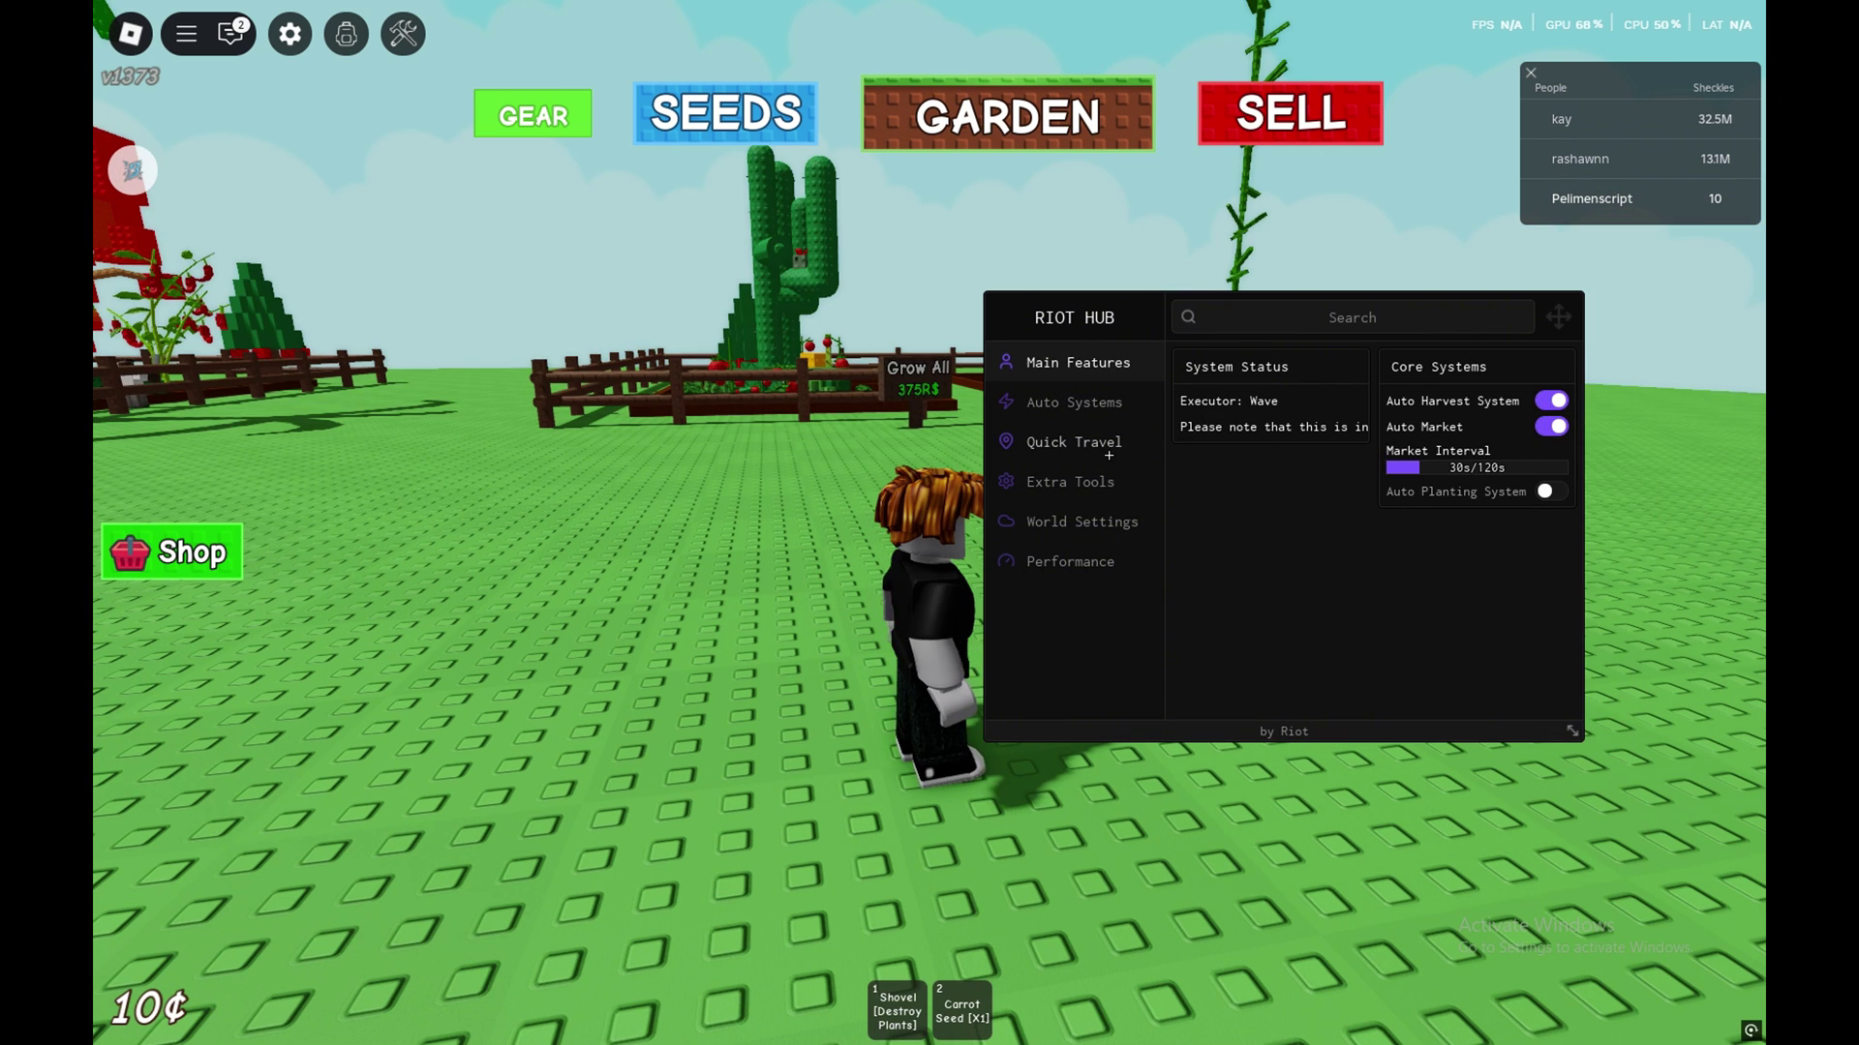